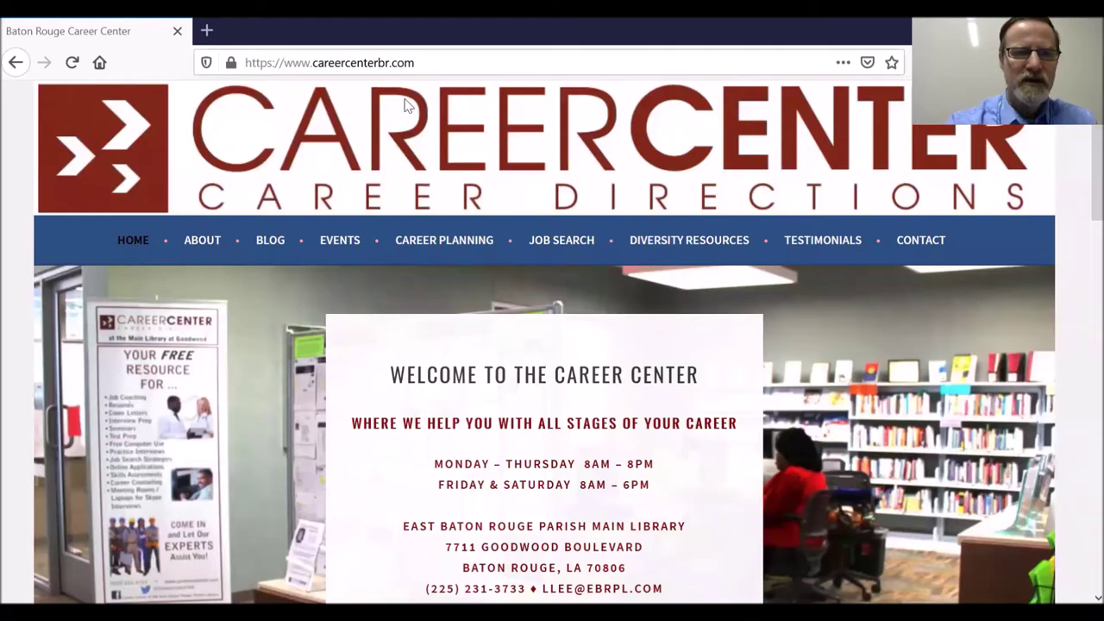
# - Load tacobell.com from the address bar
pyautogui.click(297, 75)
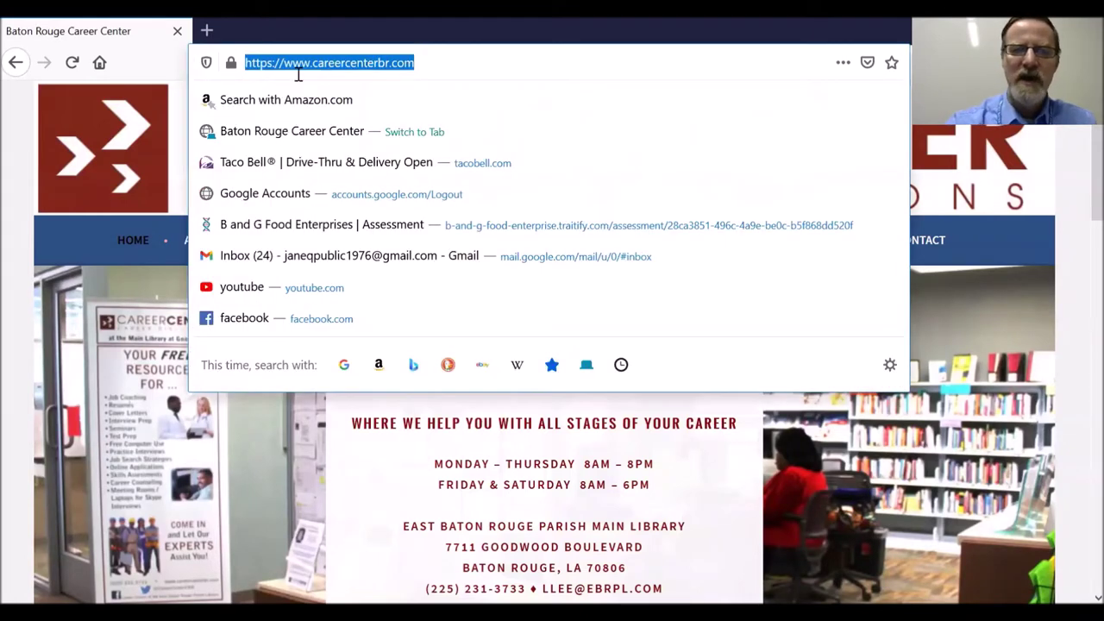
pyautogui.click(5, 299)
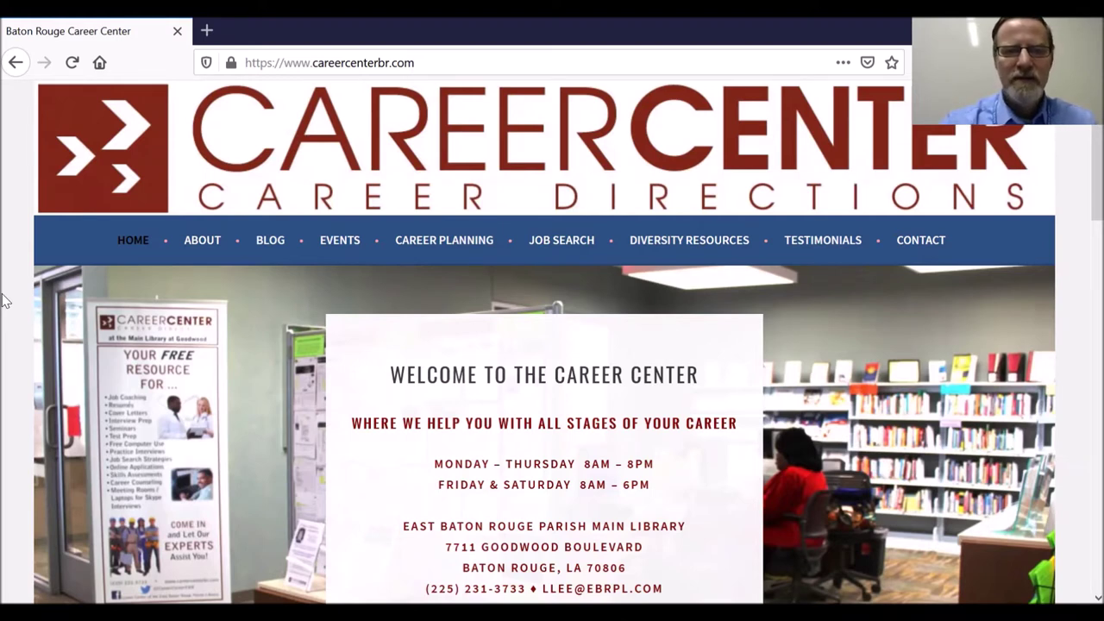
pyautogui.click(307, 66)
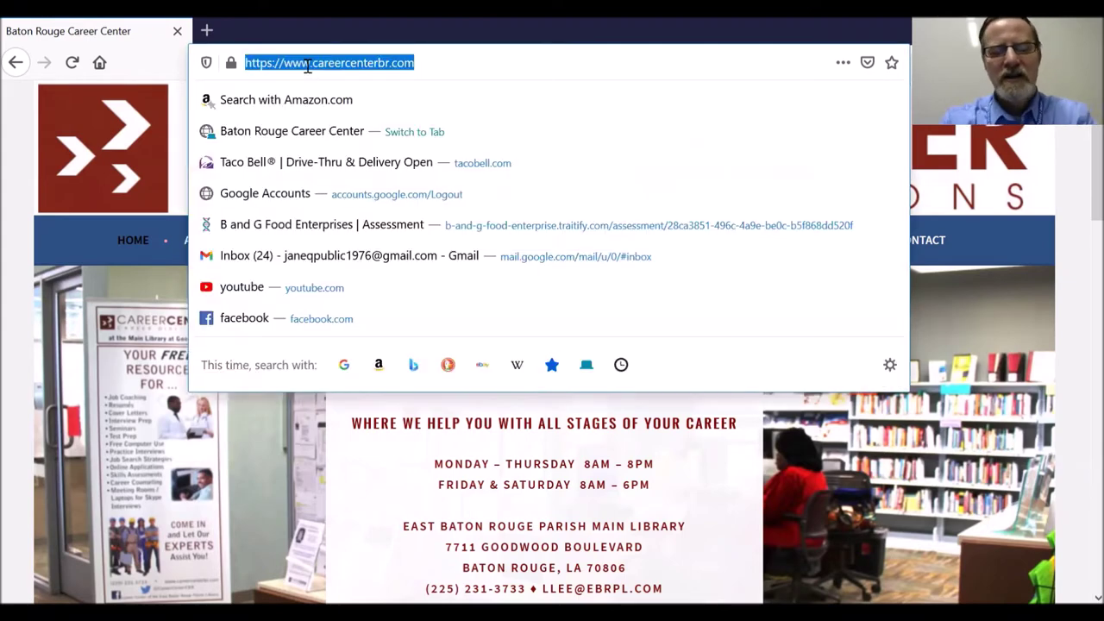
pyautogui.write('tacobell.c')
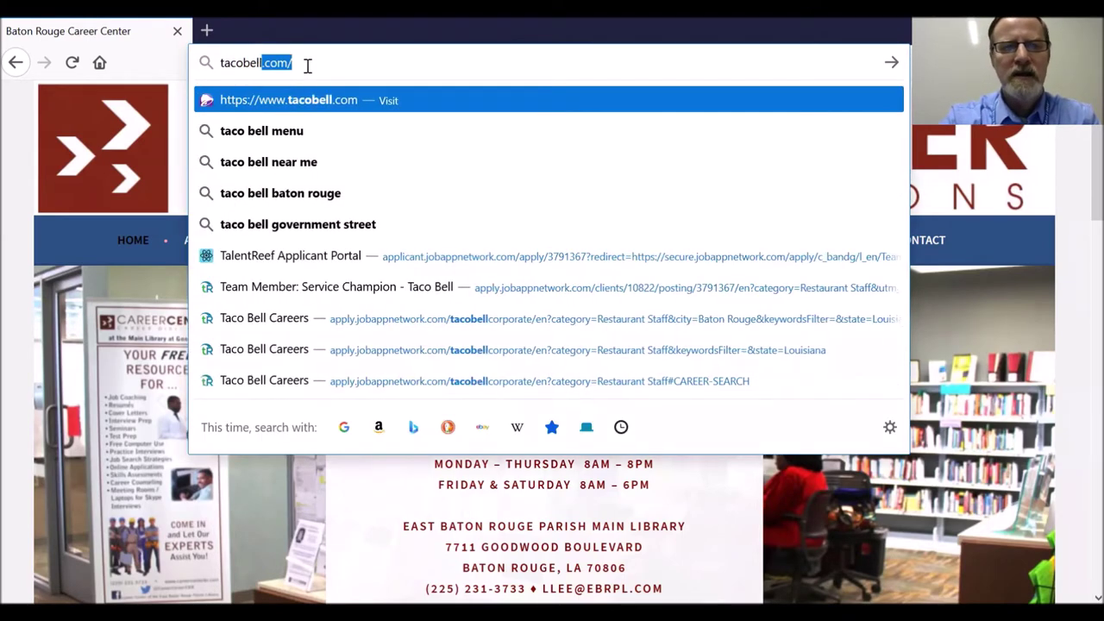
pyautogui.write('om')
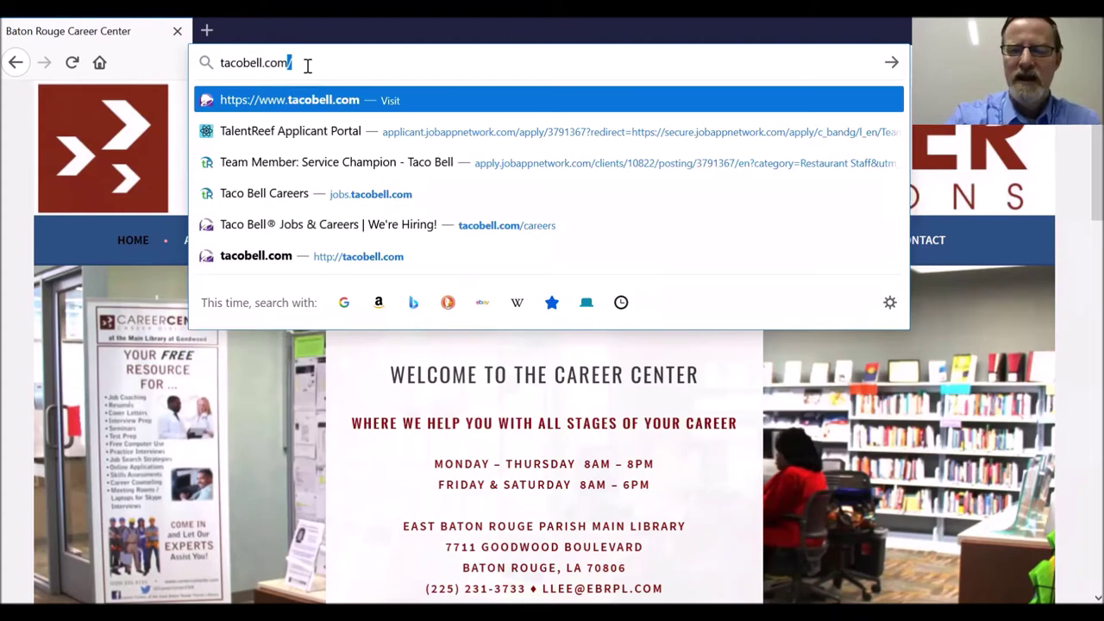
pyautogui.press('Return')
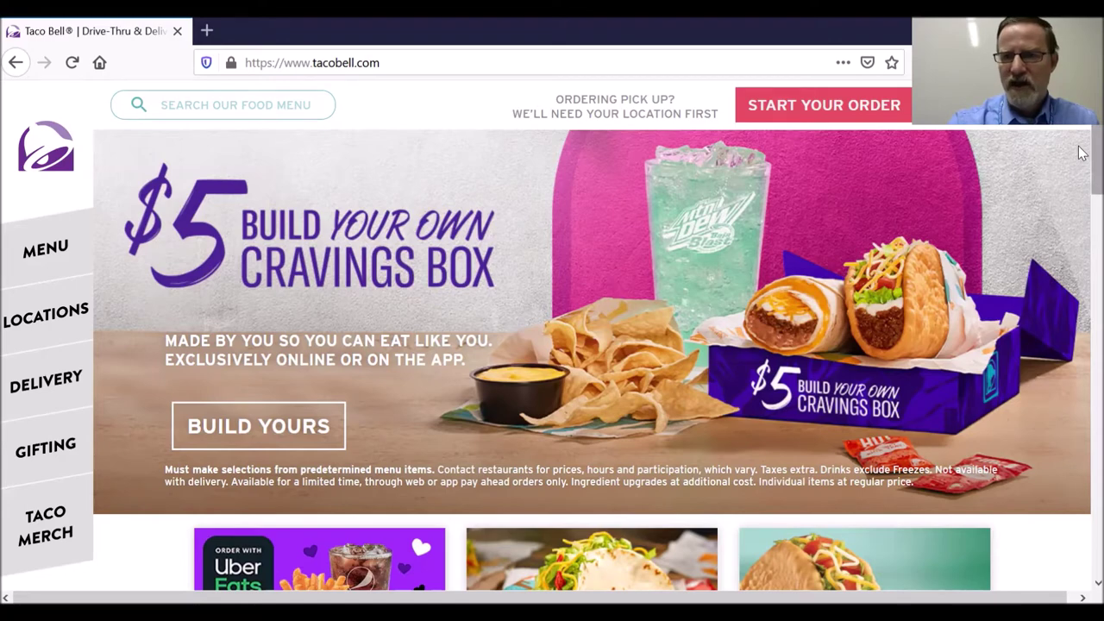
# - Go to the CAREERS link in the Taco Bell page footer
pyautogui.moveTo(1081, 153); pyautogui.dragTo(1081, 430)
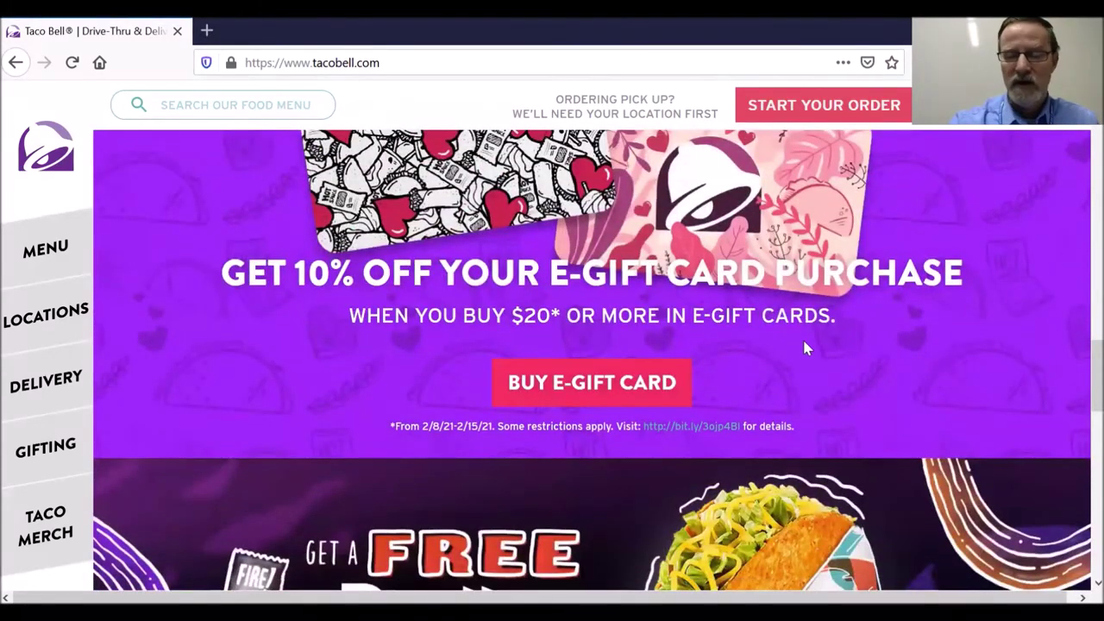
pyautogui.scroll(-15, 805, 332)
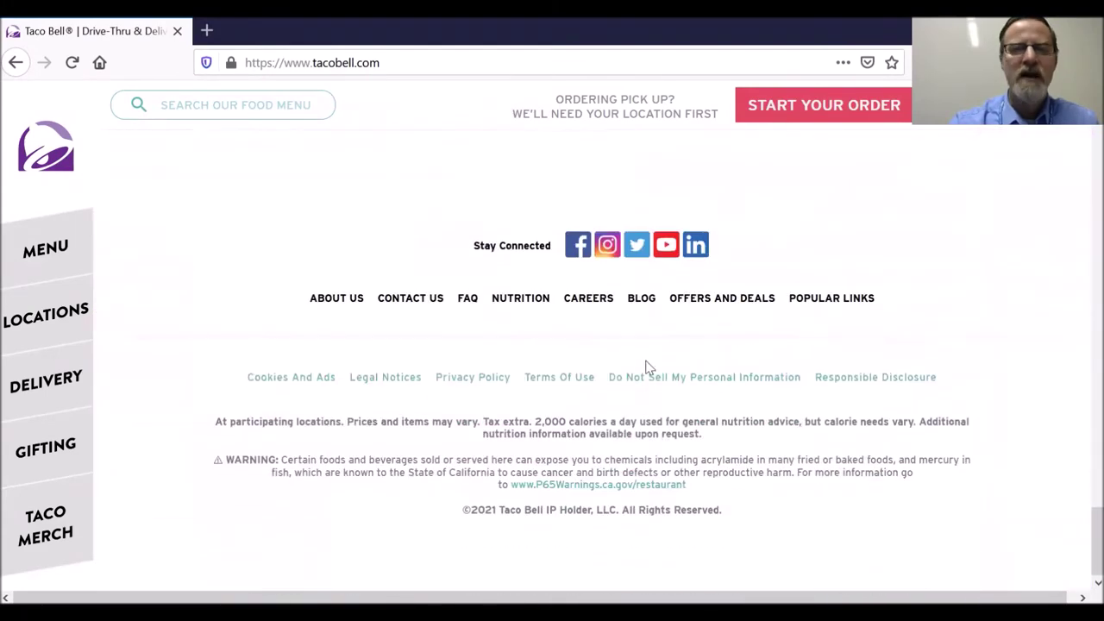
pyautogui.click(586, 301)
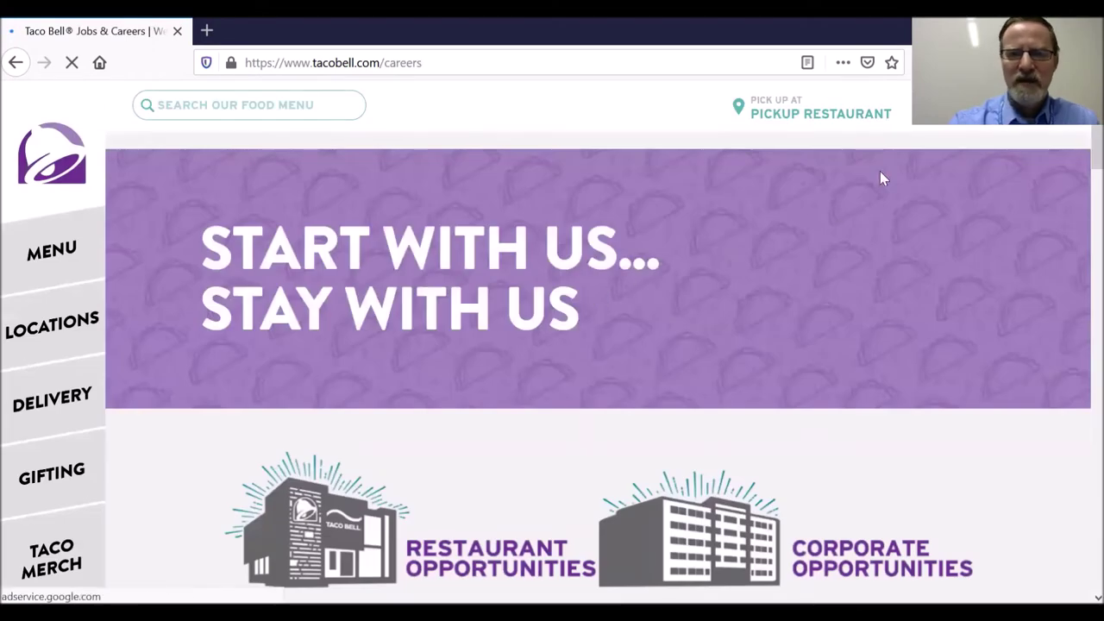
# - Open Restaurant Opportunities on jobs.tacobell.com and scroll to the Job Categories cards
pyautogui.scroll(-3, 200, 424)
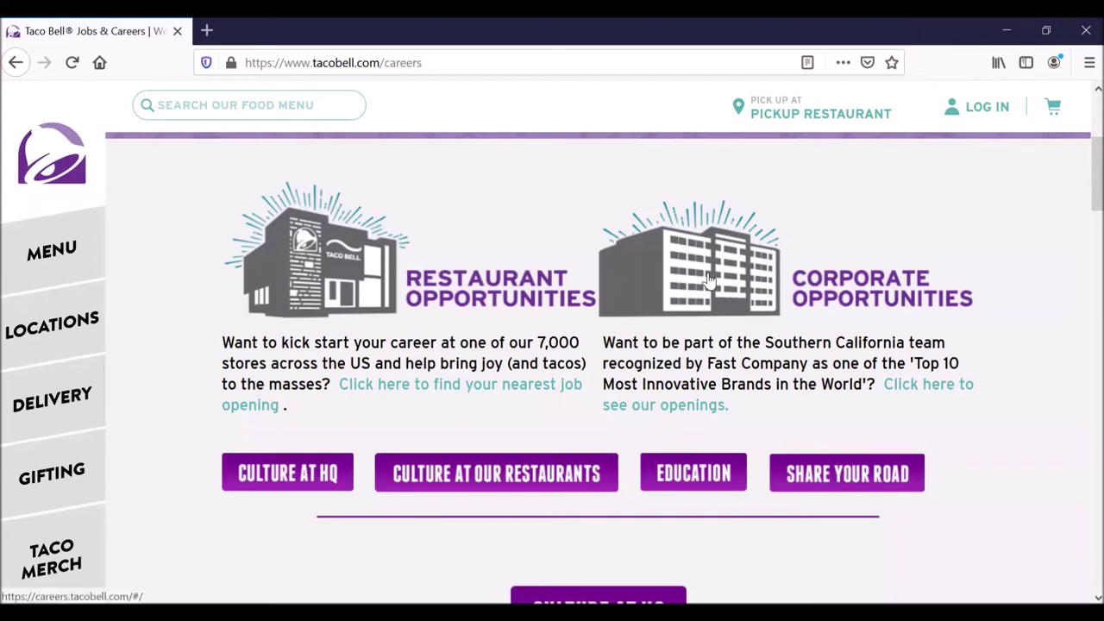
pyautogui.click(332, 295)
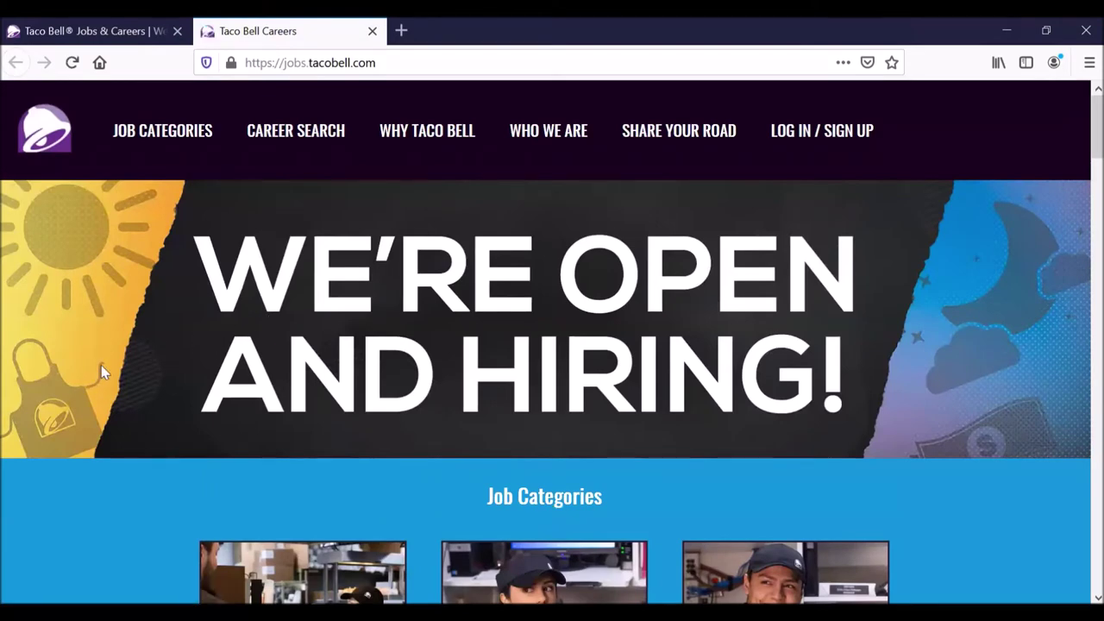
pyautogui.scroll(-3, 101, 367)
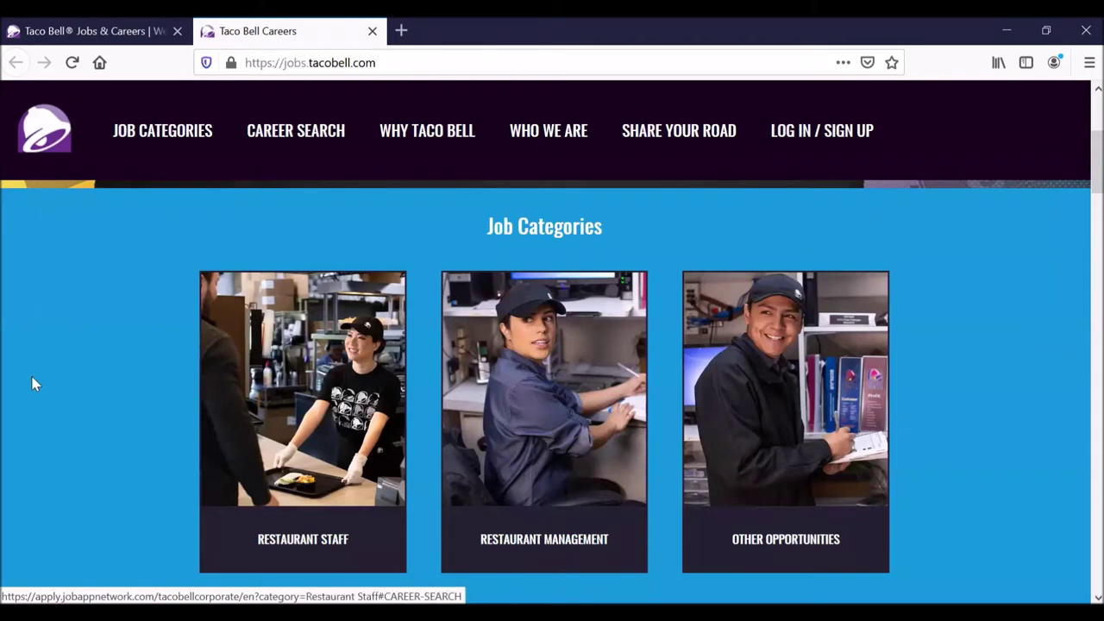
pyautogui.scroll(-2, 31, 382)
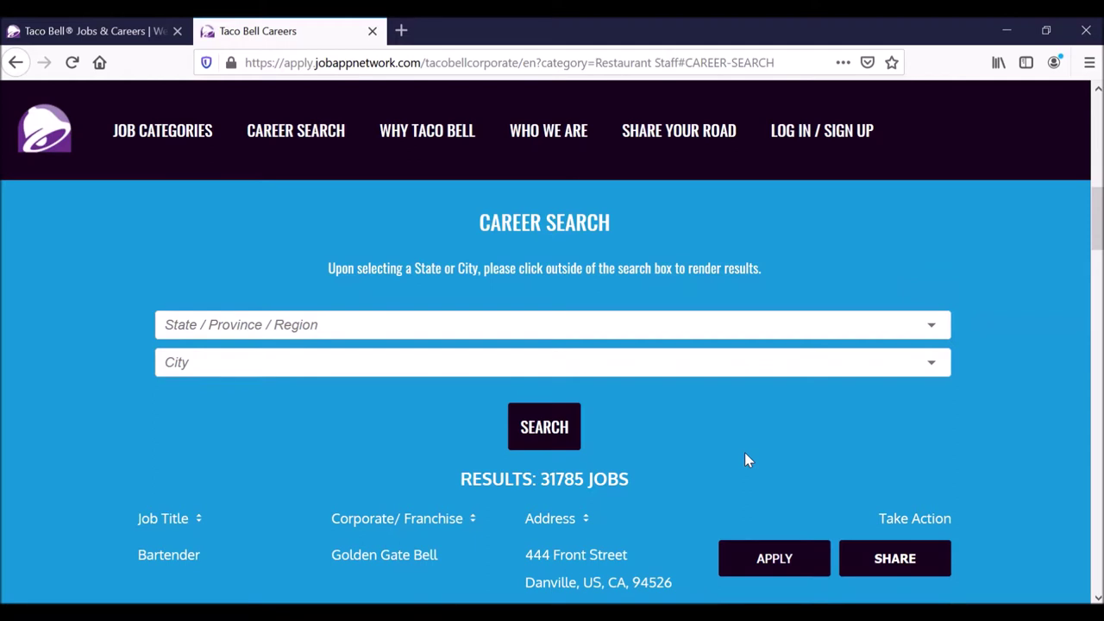
# - Filter the Career Search to State Louisiana and City Baton Rouge
pyautogui.click(931, 330)
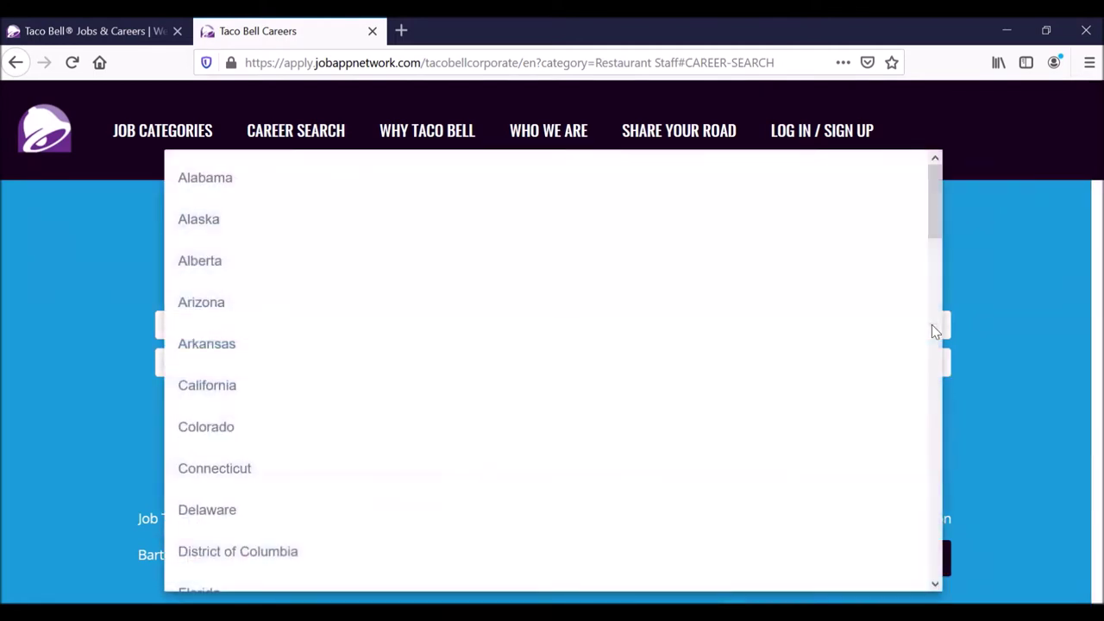
pyautogui.moveTo(932, 215); pyautogui.dragTo(932, 370)
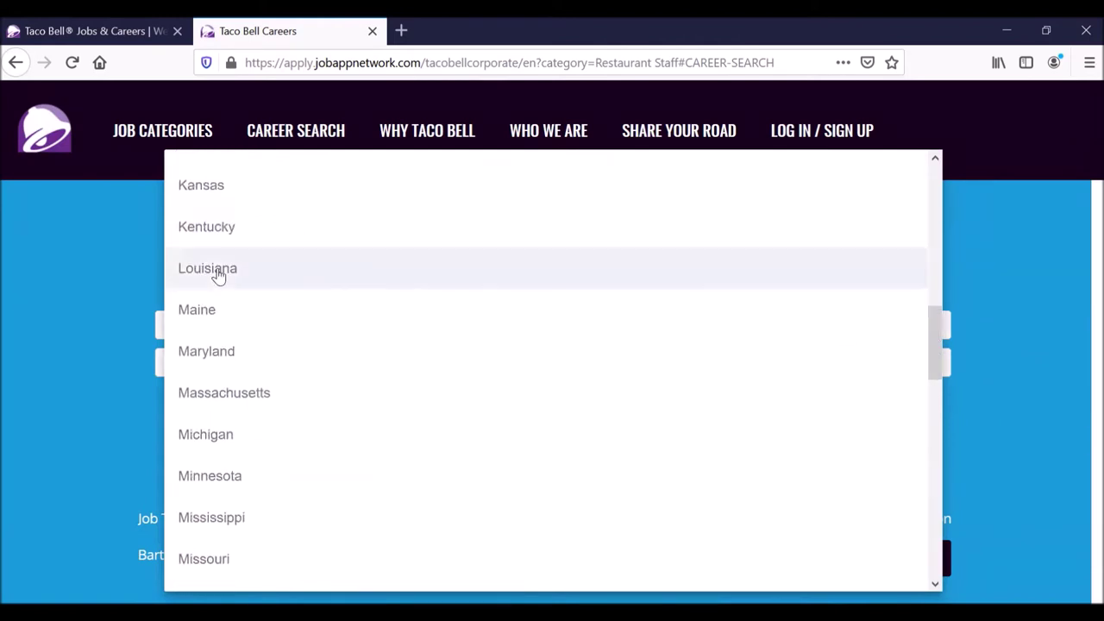
pyautogui.click(217, 271)
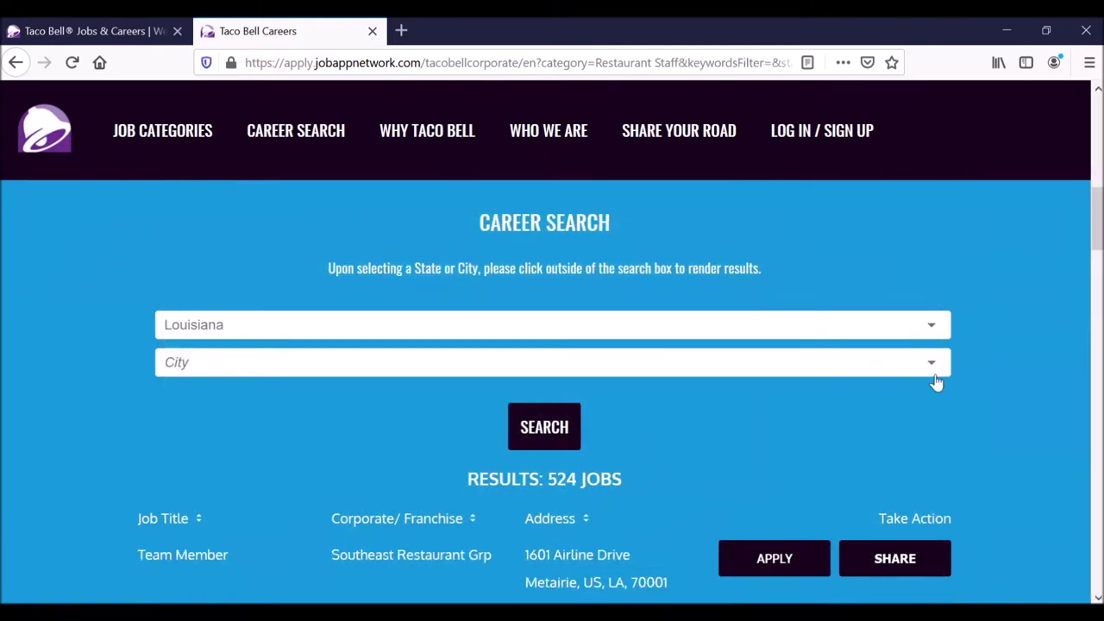
pyautogui.click(932, 364)
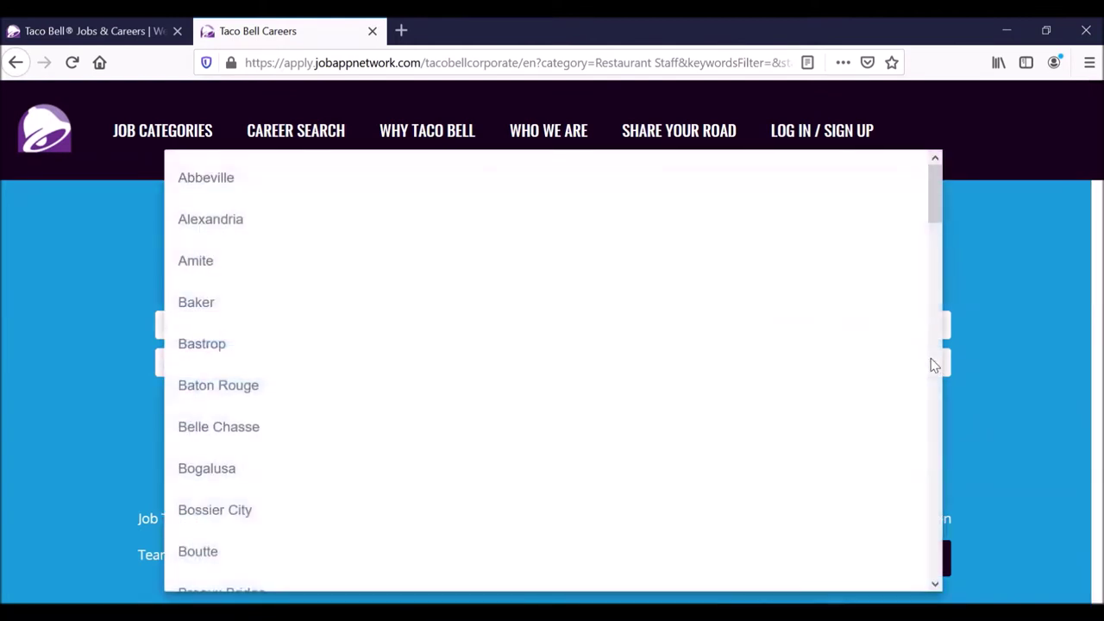
pyautogui.moveTo(931, 194); pyautogui.dragTo(929, 217)
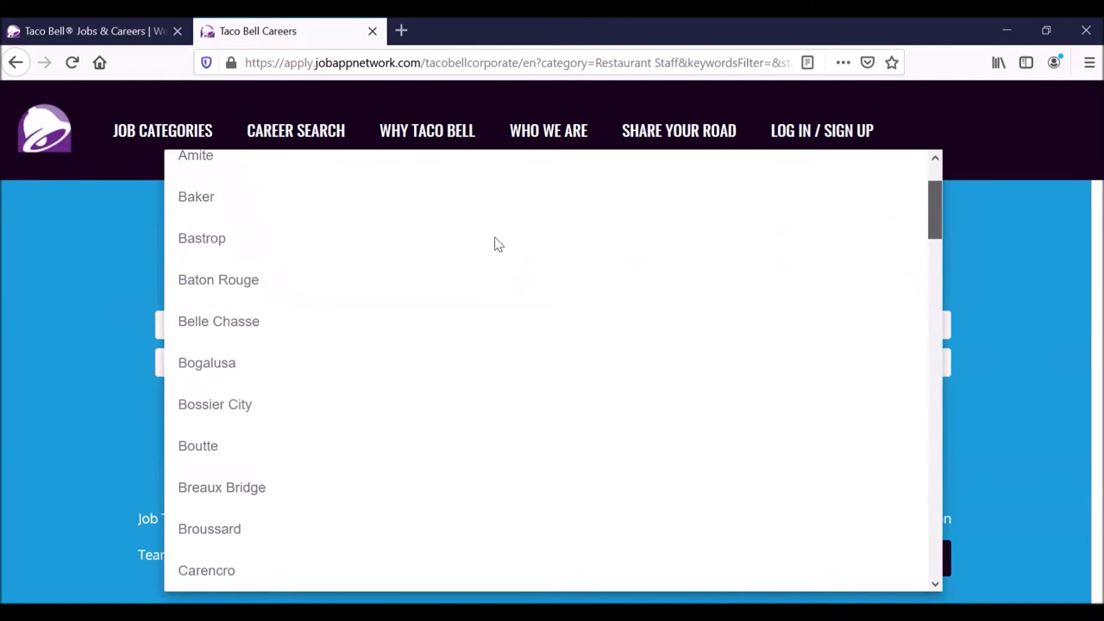
pyautogui.click(231, 292)
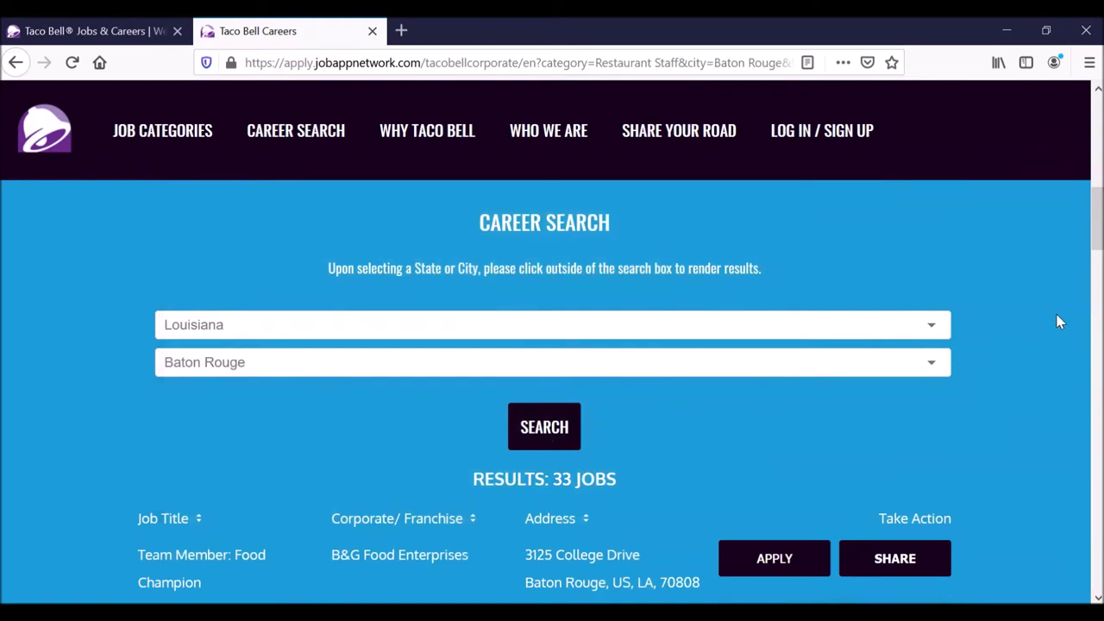
pyautogui.scroll(-2, 1043, 272)
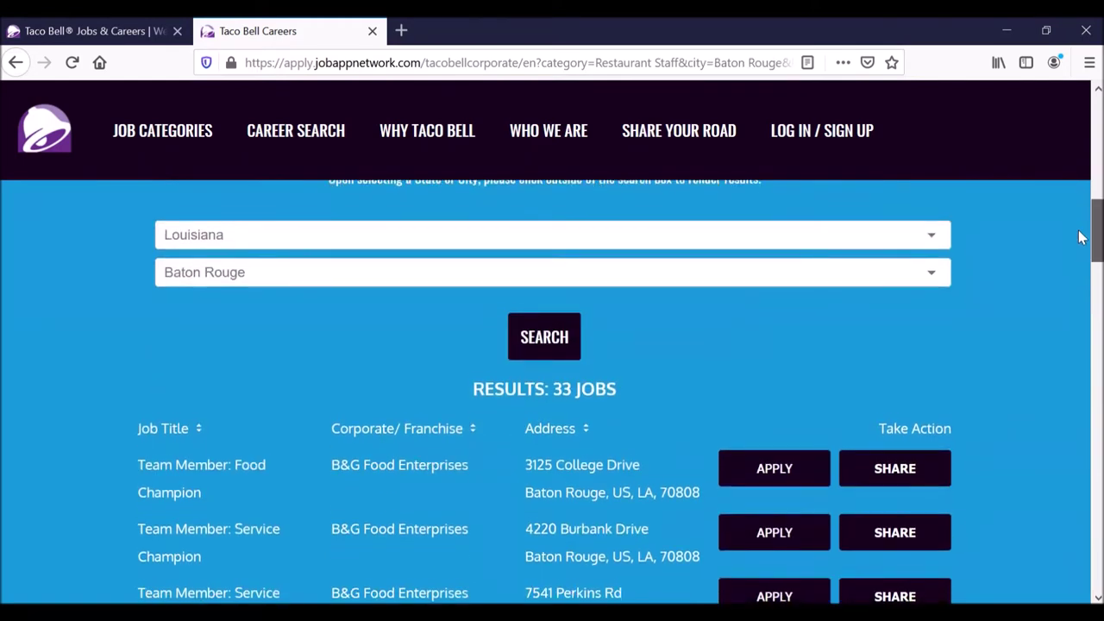
# - Show 50 jobs per page and locate the Service Champion job at 4220 Burbank Drive
pyautogui.scroll(-3, 1081, 250)
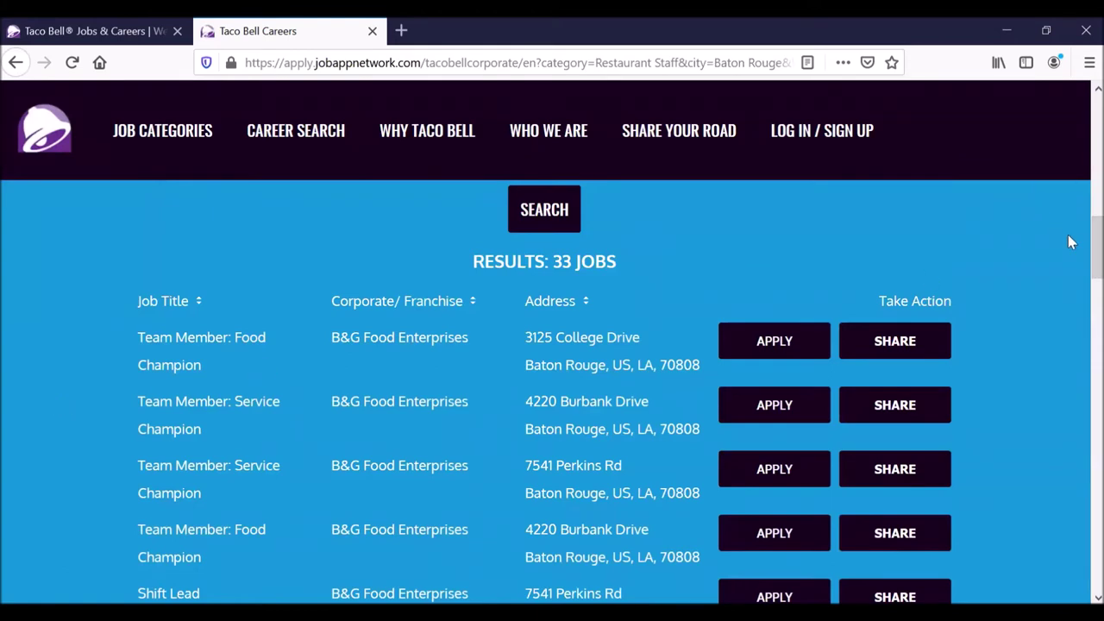
pyautogui.scroll(-1, 1082, 238)
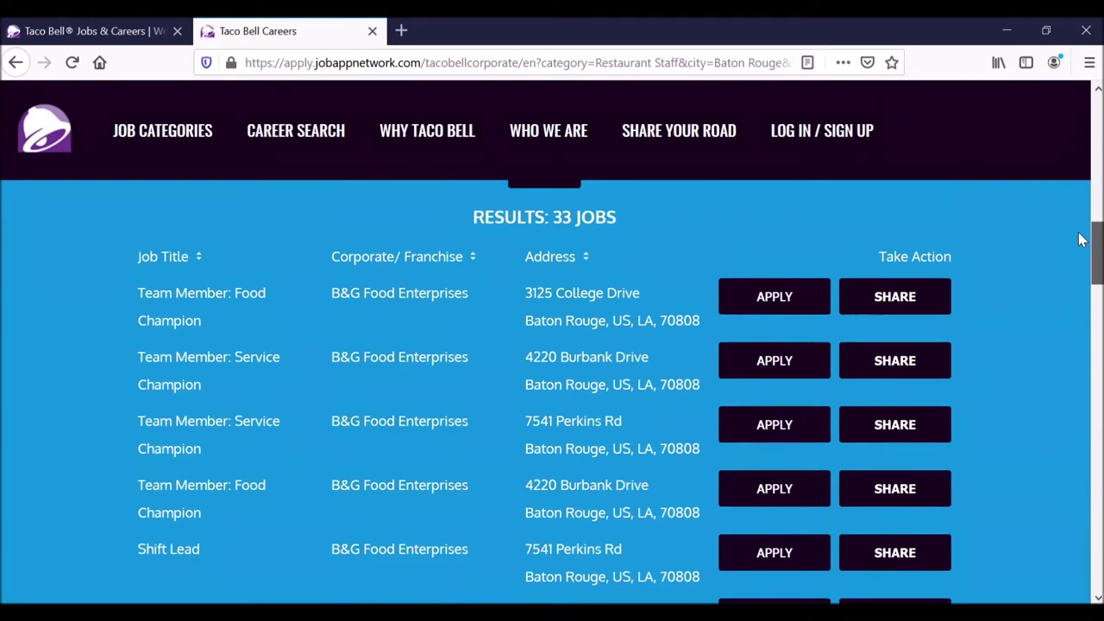
pyautogui.scroll(-1, 1081, 240)
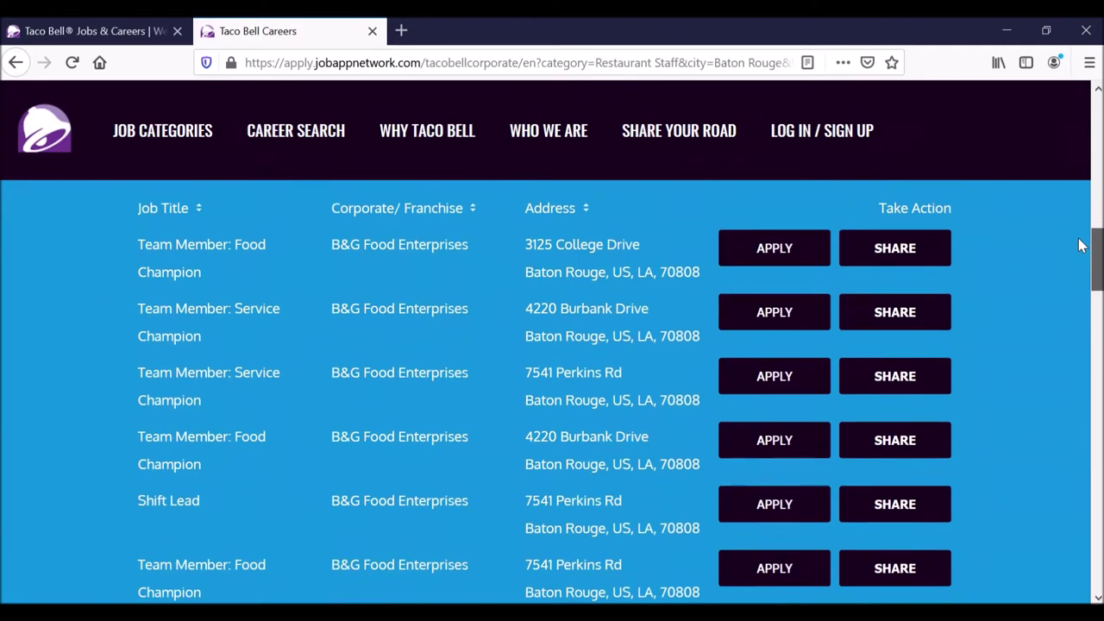
pyautogui.scroll(-10, 1081, 245)
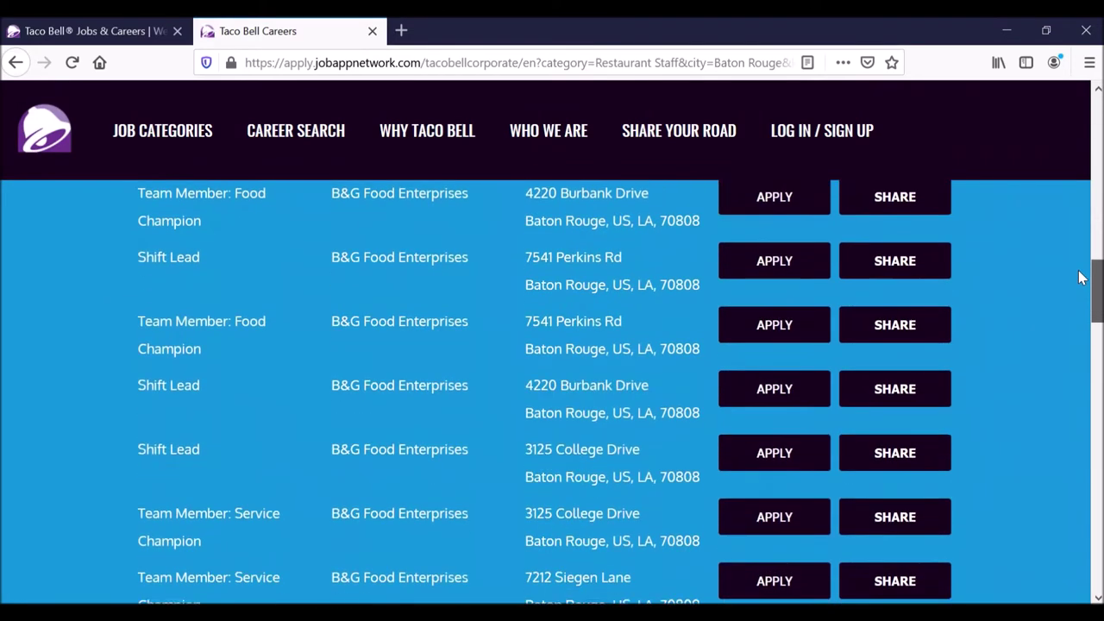
pyautogui.scroll(2, 1081, 321)
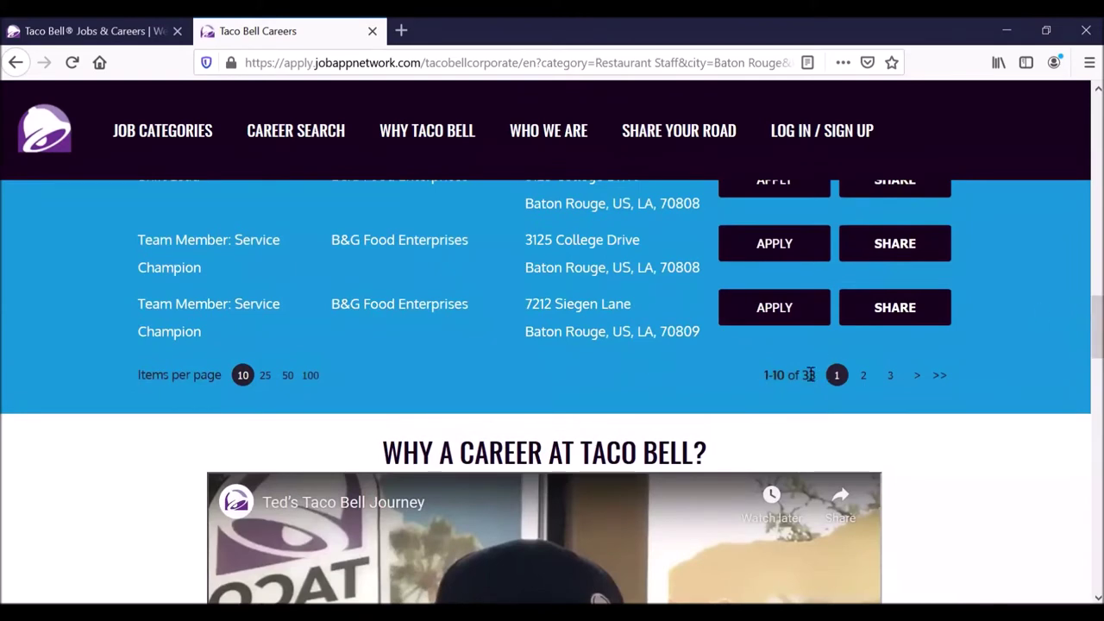
pyautogui.click(288, 376)
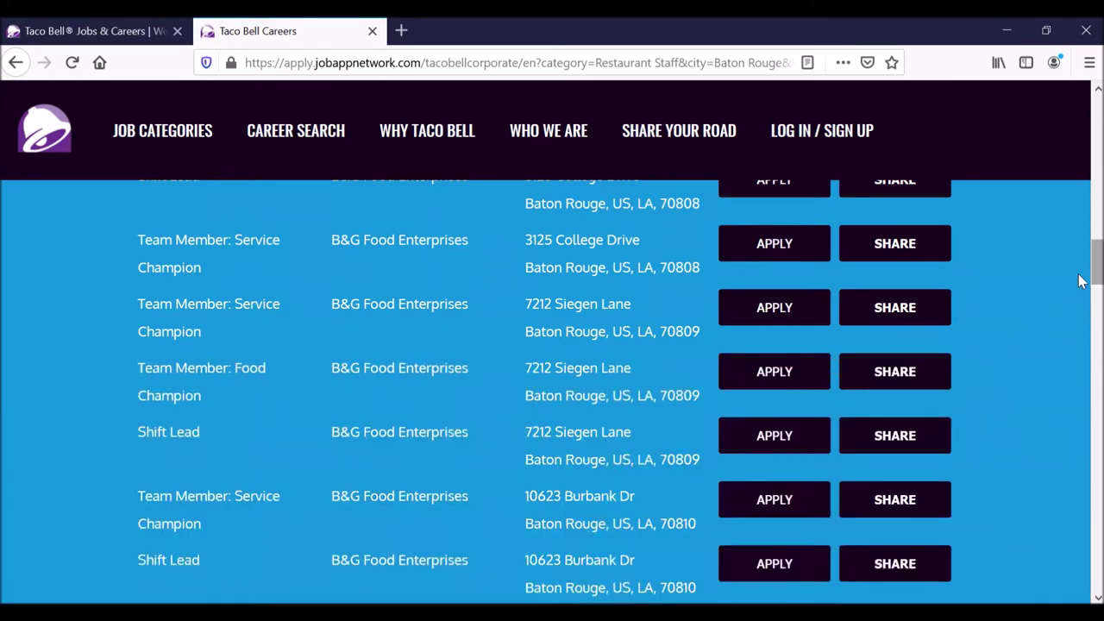
pyautogui.moveTo(1078, 280); pyautogui.dragTo(1083, 210)
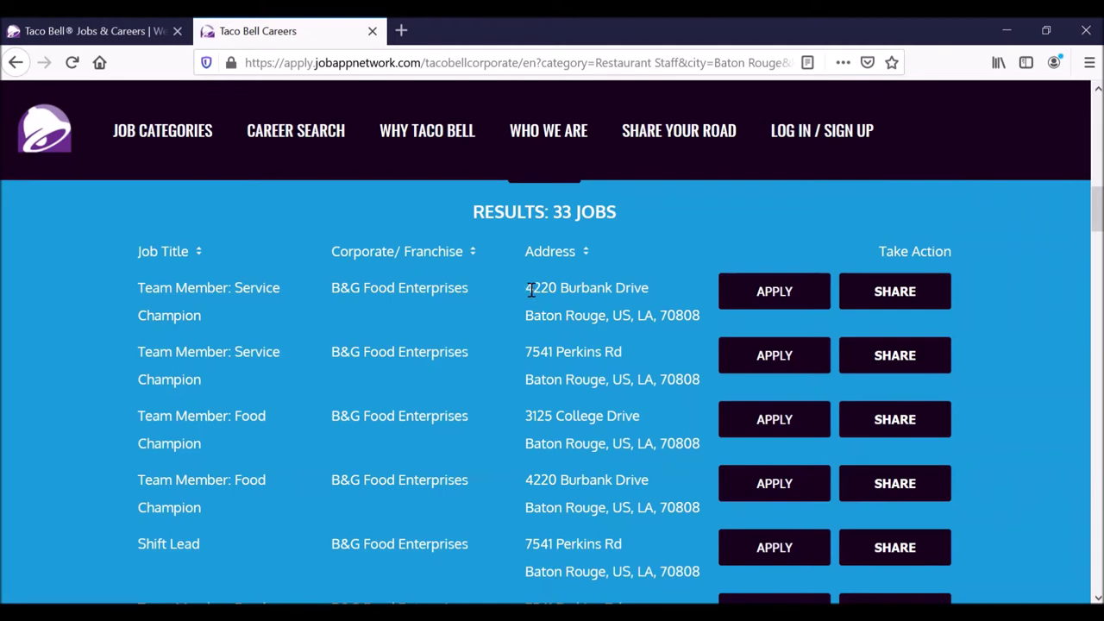
pyautogui.moveTo(532, 289); pyautogui.dragTo(649, 288)
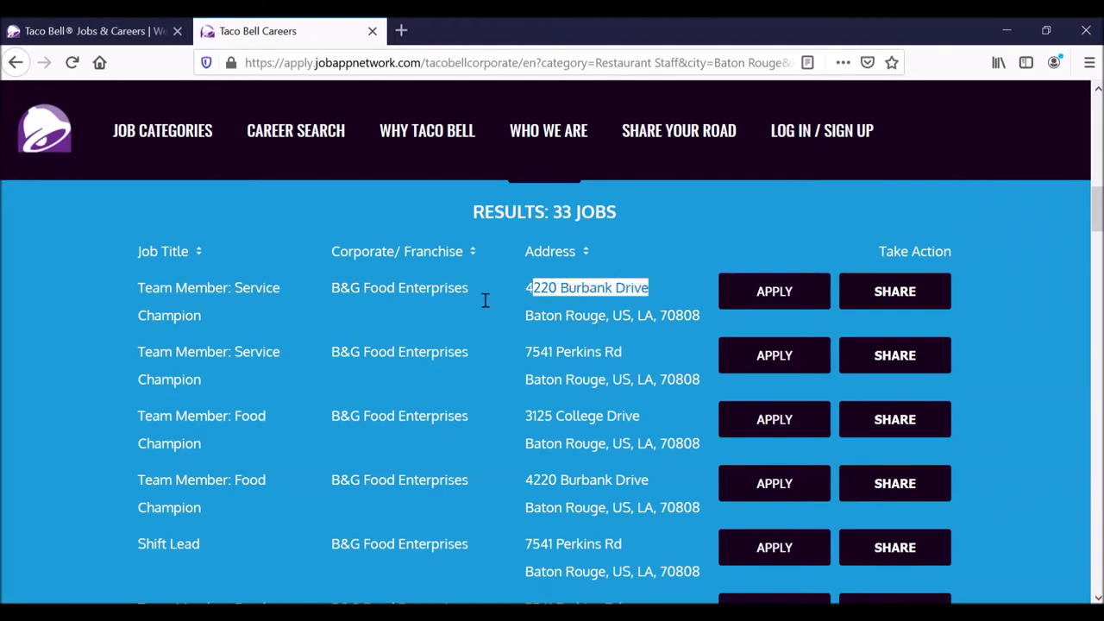
pyautogui.click(51, 331)
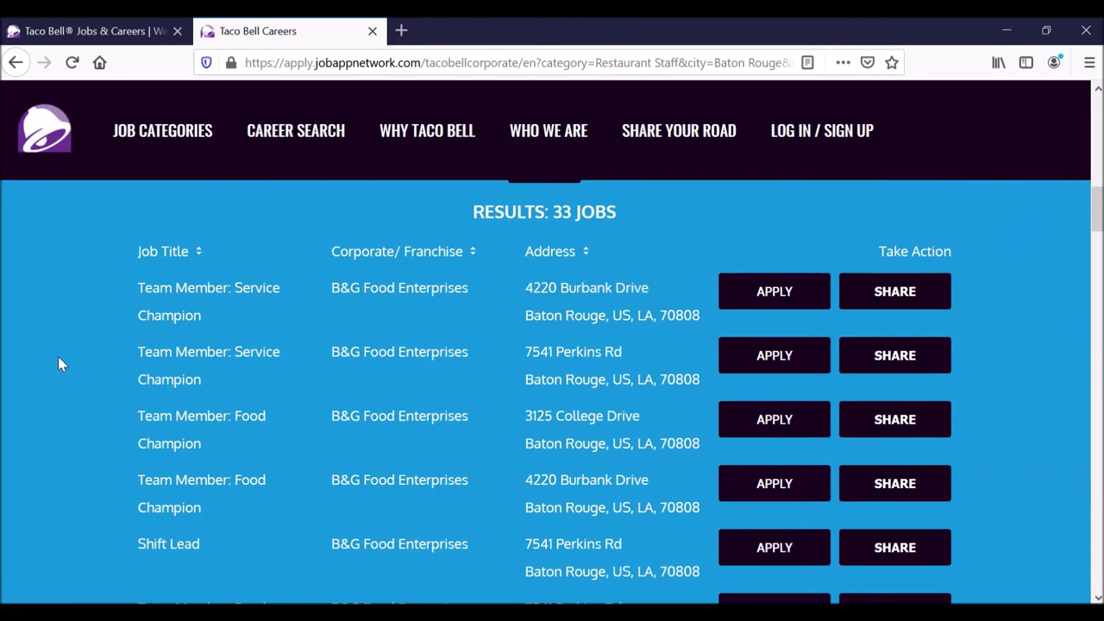
# - Open the first Service Champion posting and read its management-application note and description
pyautogui.click(755, 296)
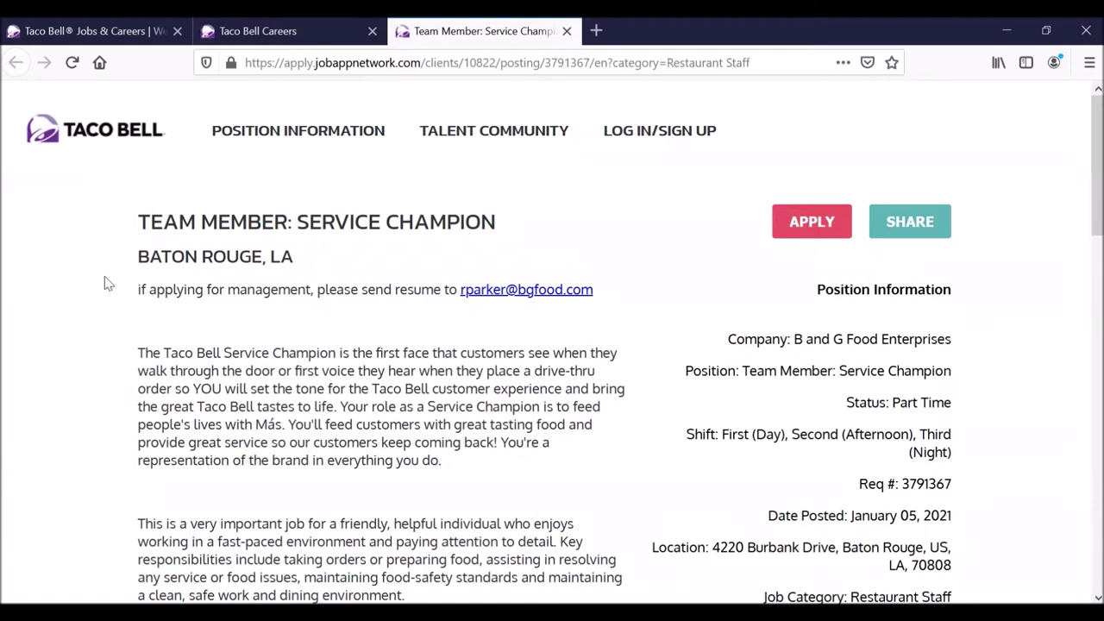
pyautogui.moveTo(137, 290); pyautogui.dragTo(613, 298)
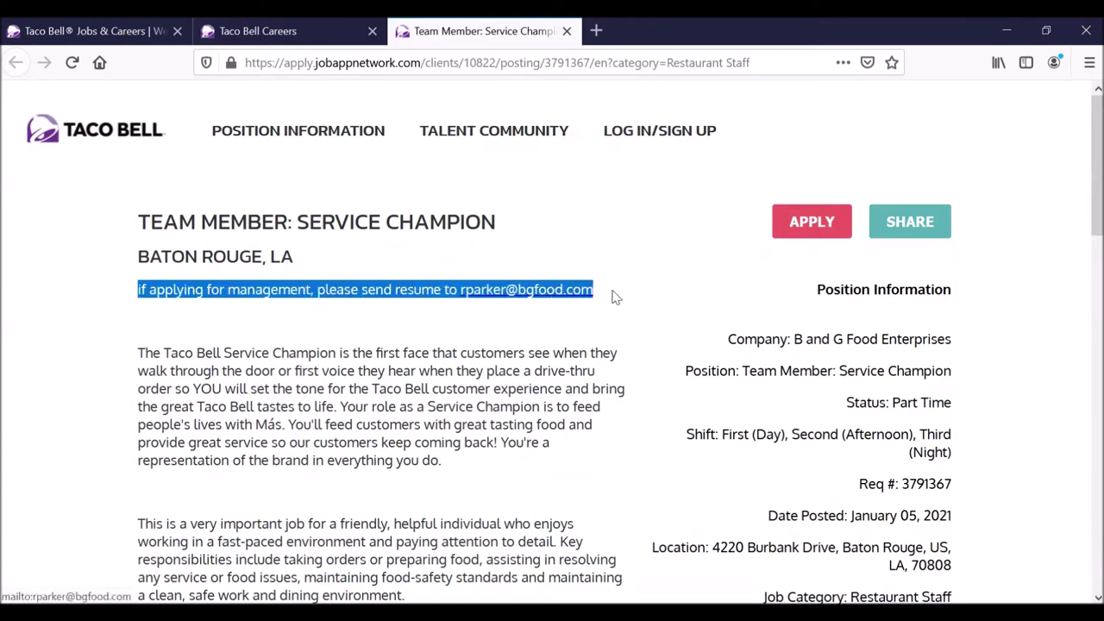
pyautogui.scroll(-2, 50, 343)
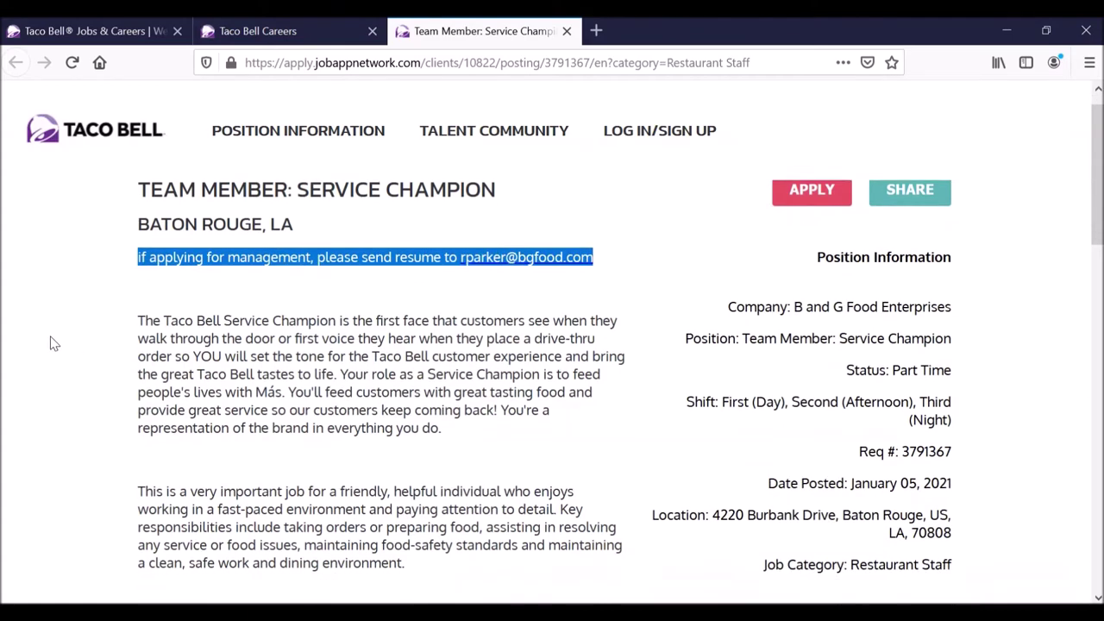
pyautogui.moveTo(138, 264); pyautogui.dragTo(399, 473)
pyautogui.scroll(-4, 394, 469)
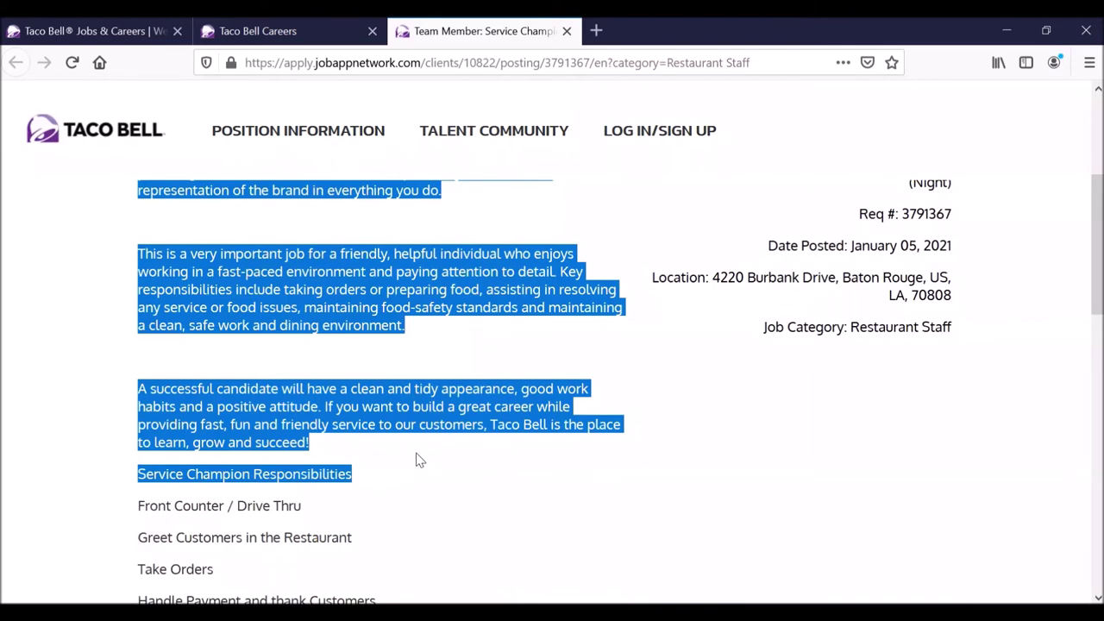
pyautogui.scroll(-5, 414, 457)
pyautogui.click(319, 438)
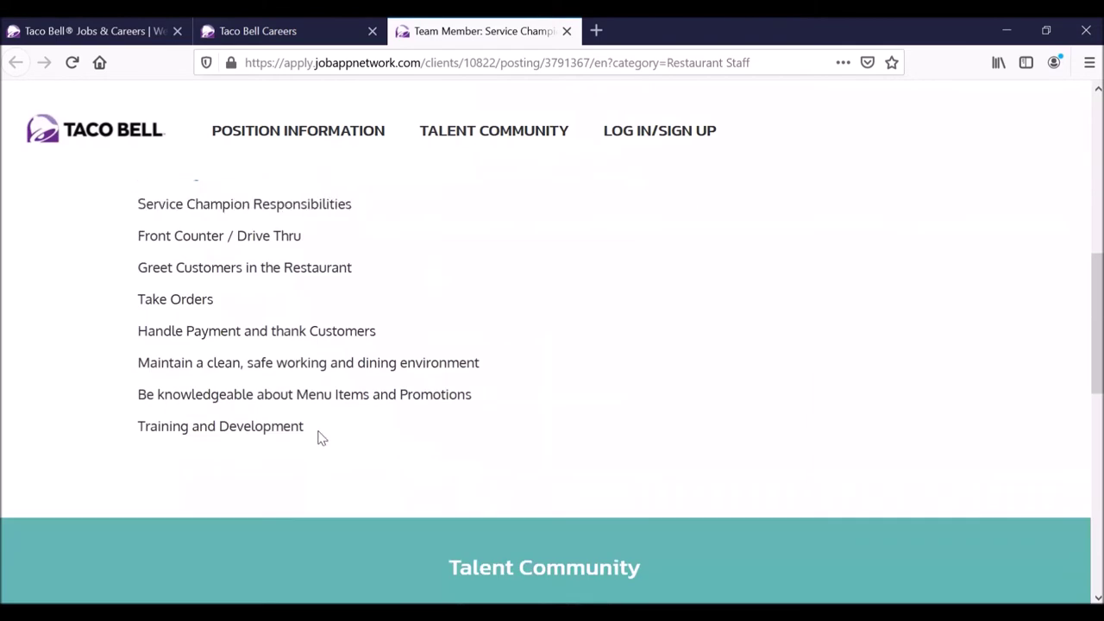
# - Review the responsibilities, part-time status and shift times, then apply for the job
pyautogui.moveTo(319, 438); pyautogui.dragTo(126, 192)
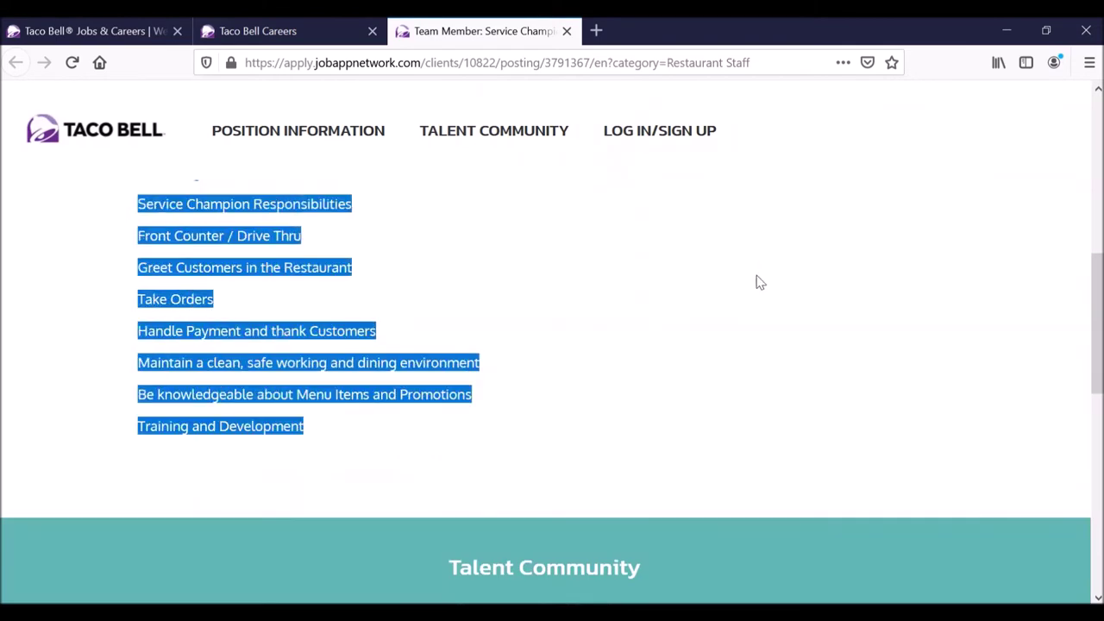
pyautogui.scroll(15, 730, 327)
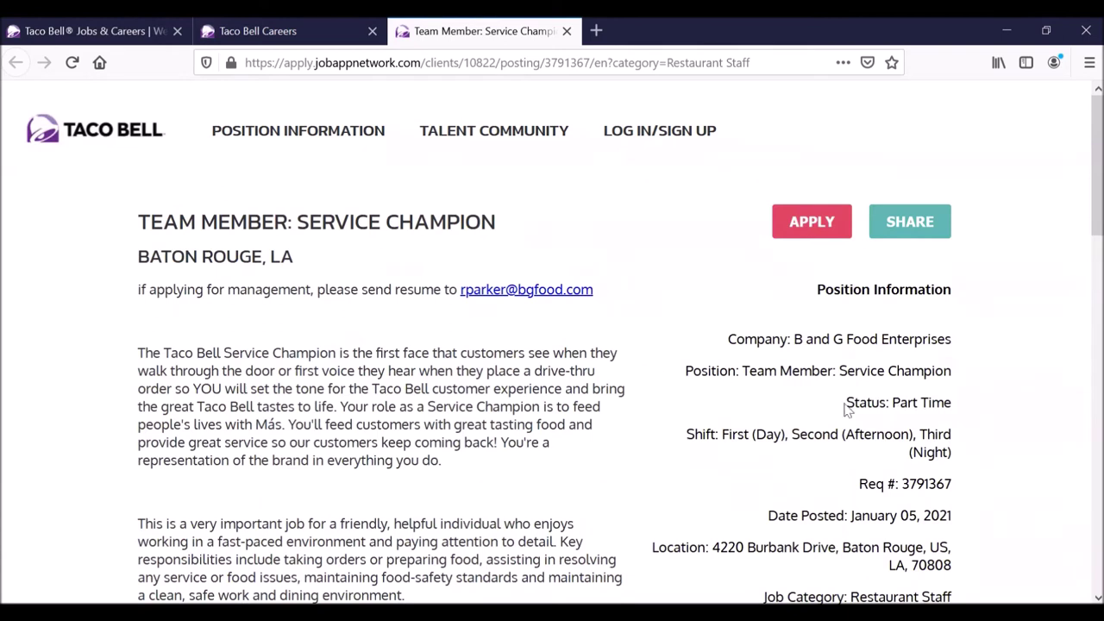
pyautogui.moveTo(845, 403); pyautogui.dragTo(954, 417)
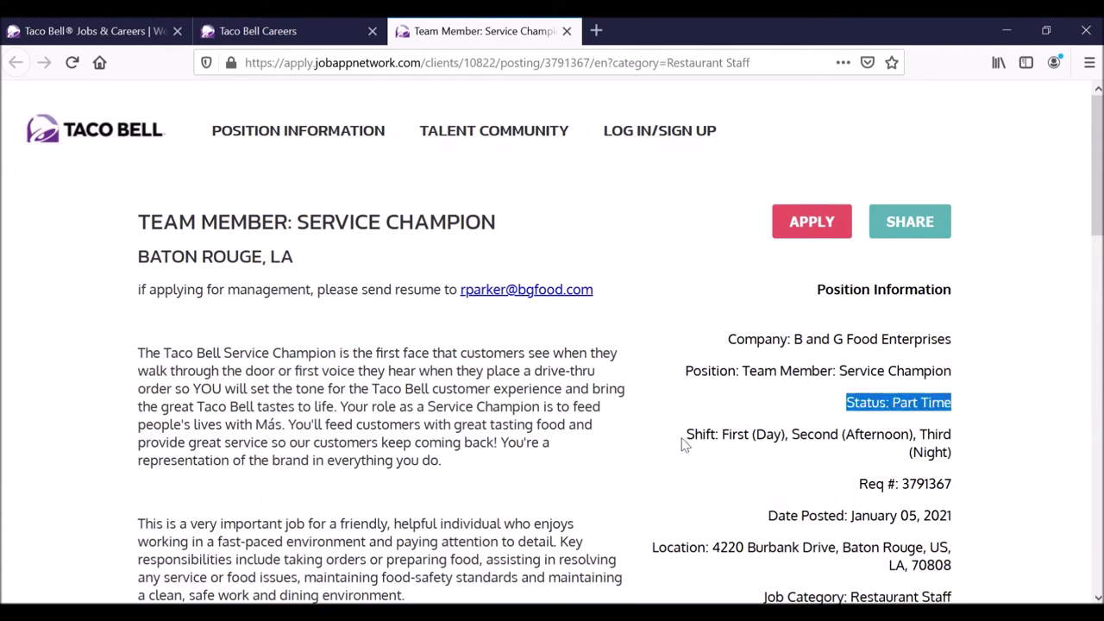
pyautogui.moveTo(687, 435); pyautogui.dragTo(953, 452)
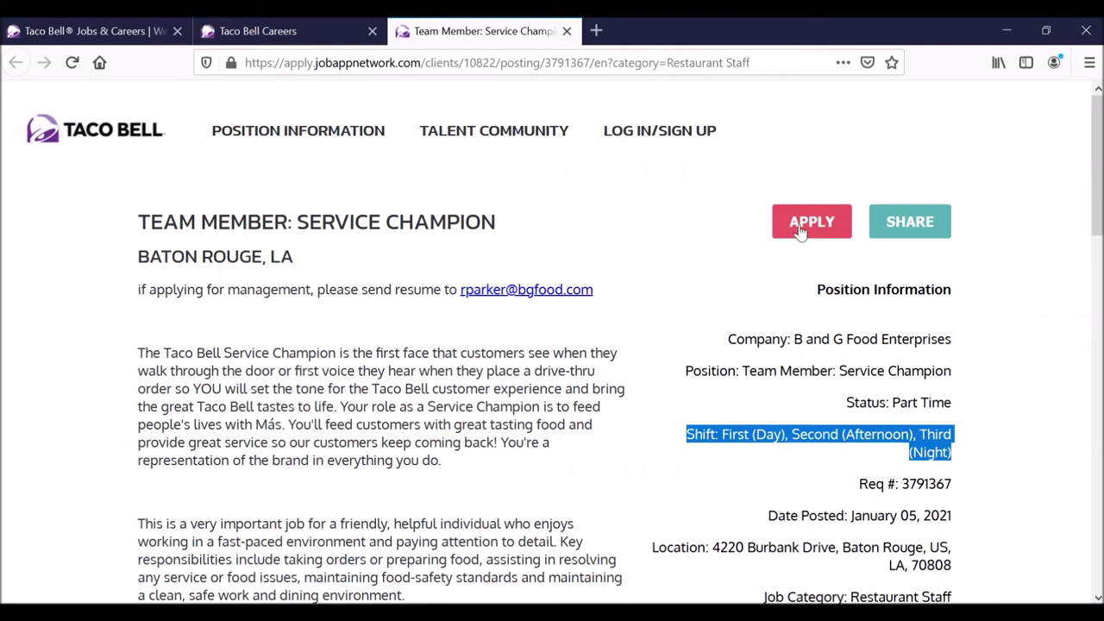
pyautogui.click(811, 223)
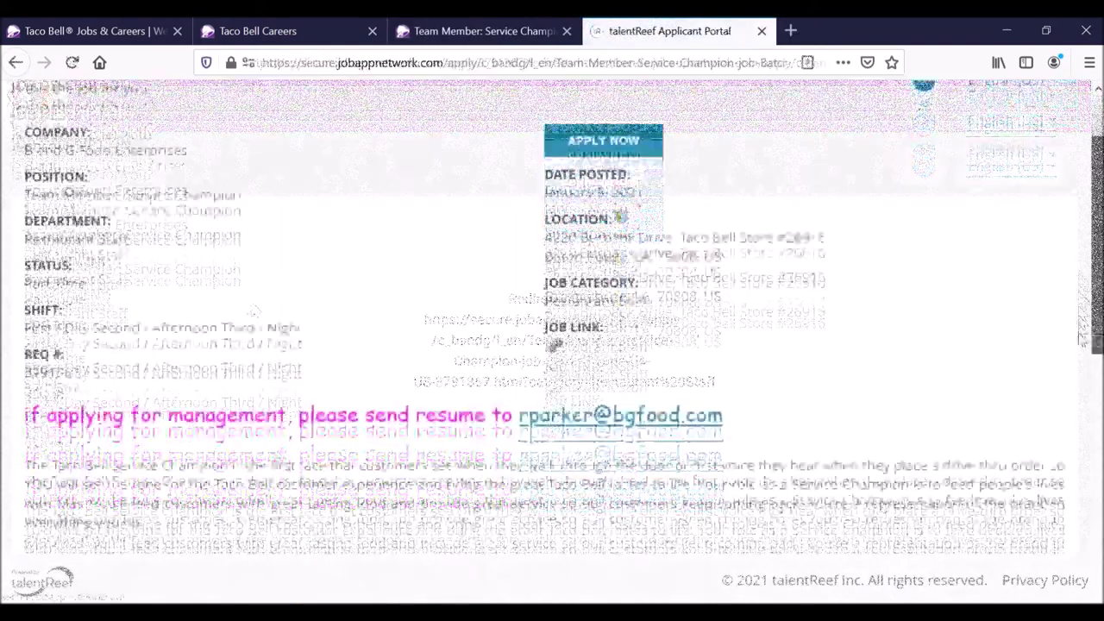
# - Proceed from the talentReef job description to the sign-in form's e-mail and password fields
pyautogui.scroll(-3, 496, 298)
pyautogui.scroll(4, 496, 297)
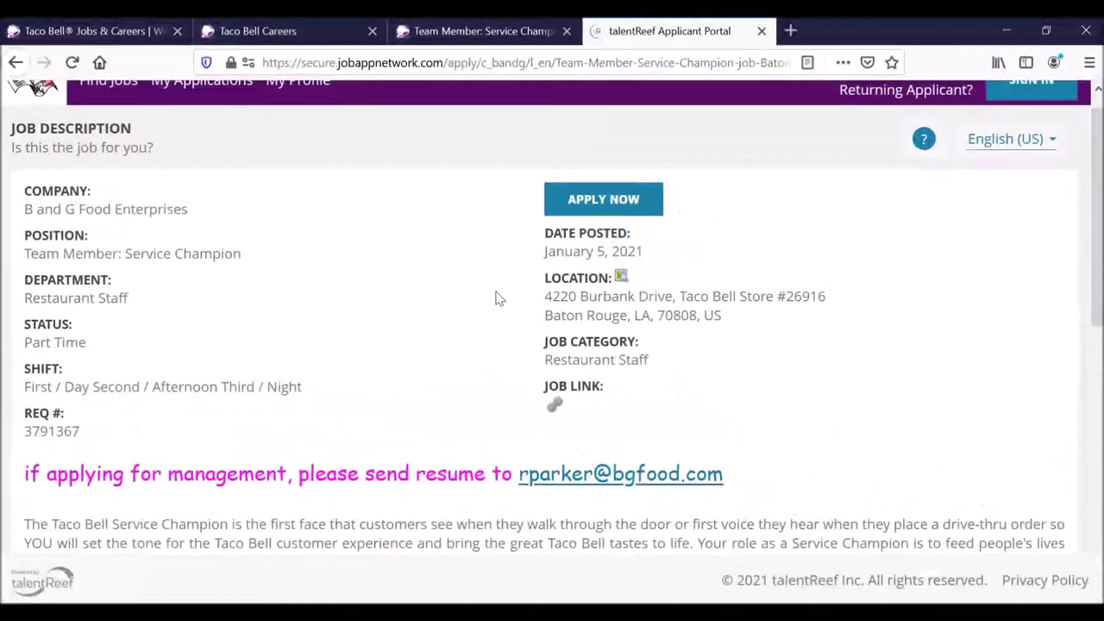
pyautogui.scroll(1, 434, 323)
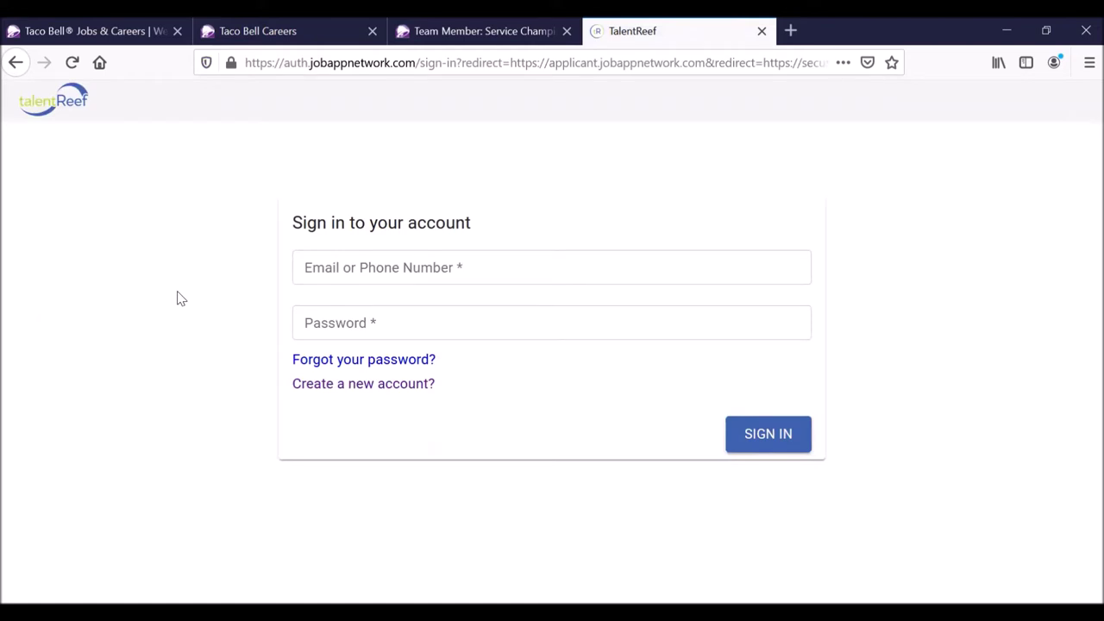
pyautogui.click(395, 263)
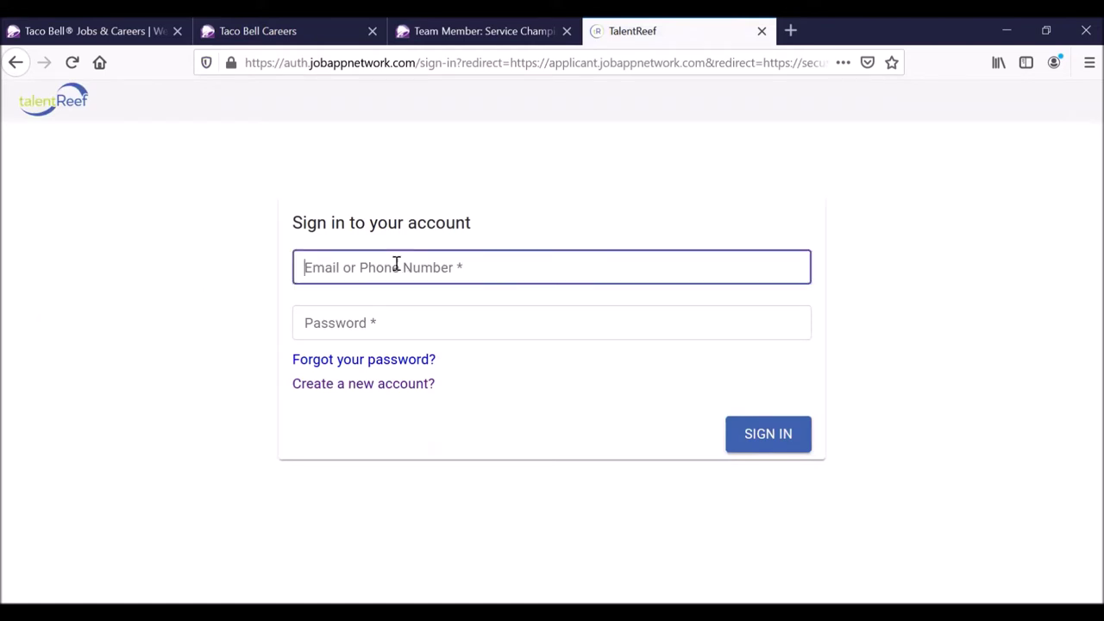
pyautogui.click(405, 316)
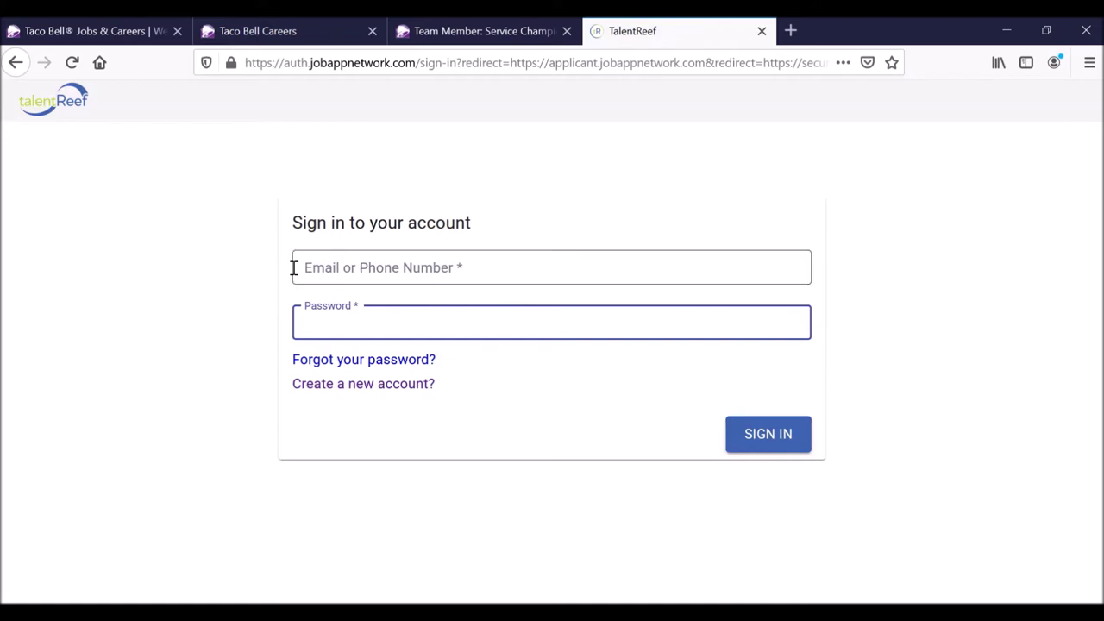
# - Choose Create a new account and enter the applicant's first name, last name and e-mail
pyautogui.click(343, 390)
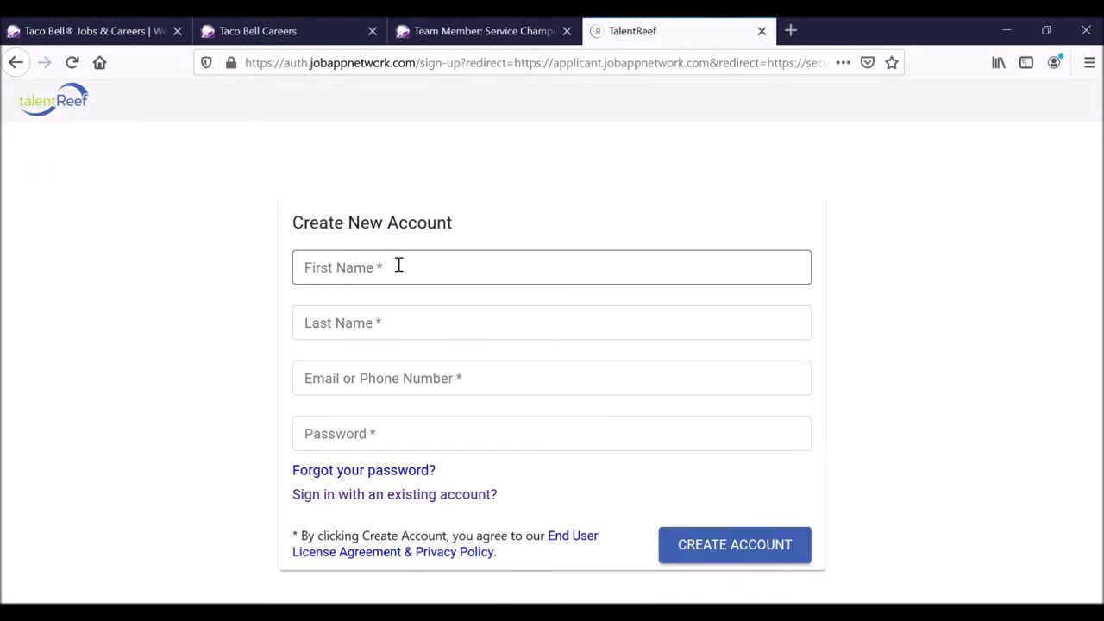
pyautogui.click(375, 265)
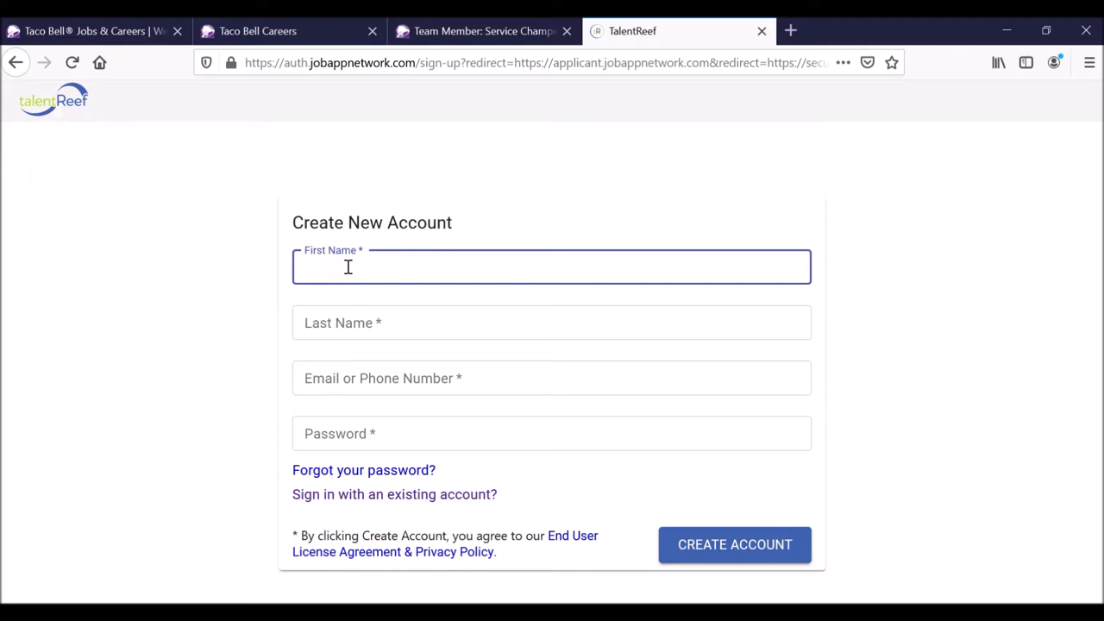
pyautogui.write('Jane')
pyautogui.click(389, 328)
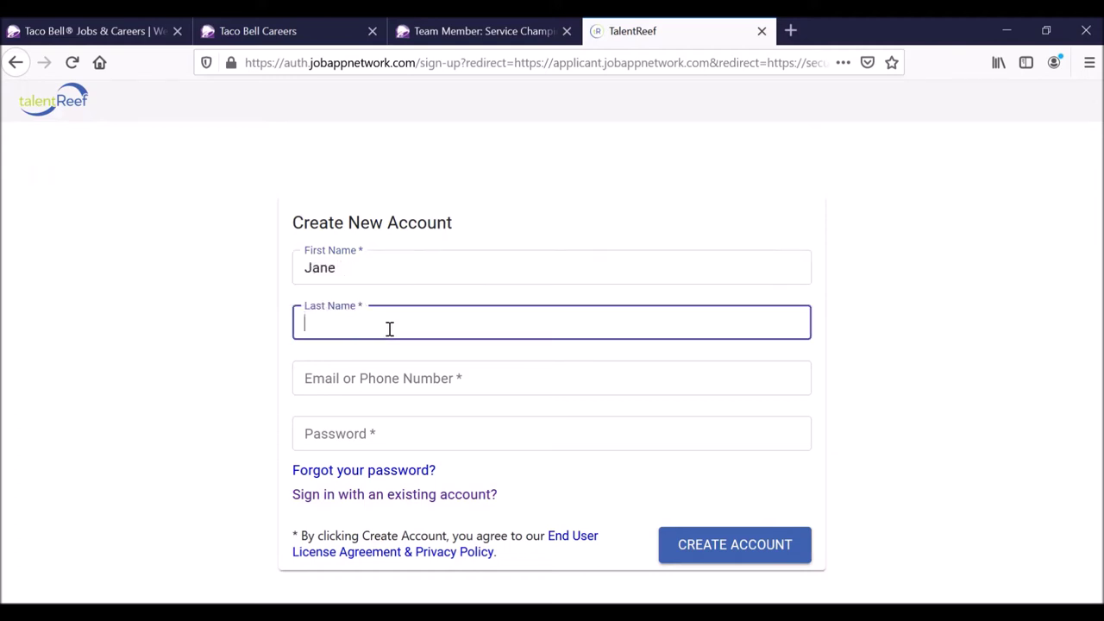
pyautogui.write('Public')
pyautogui.click(328, 377)
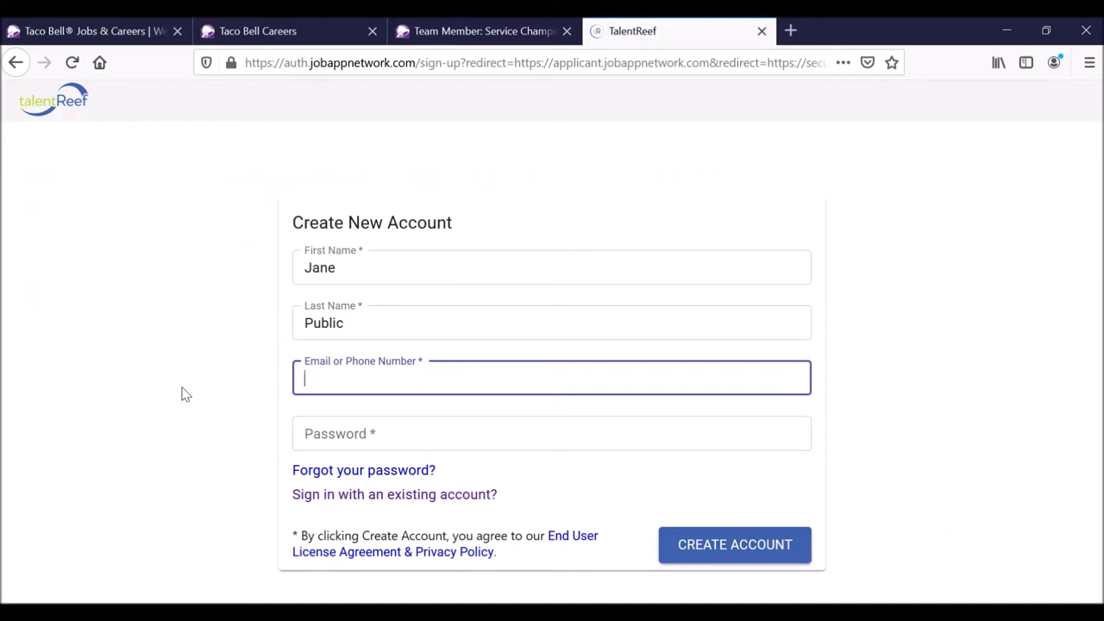
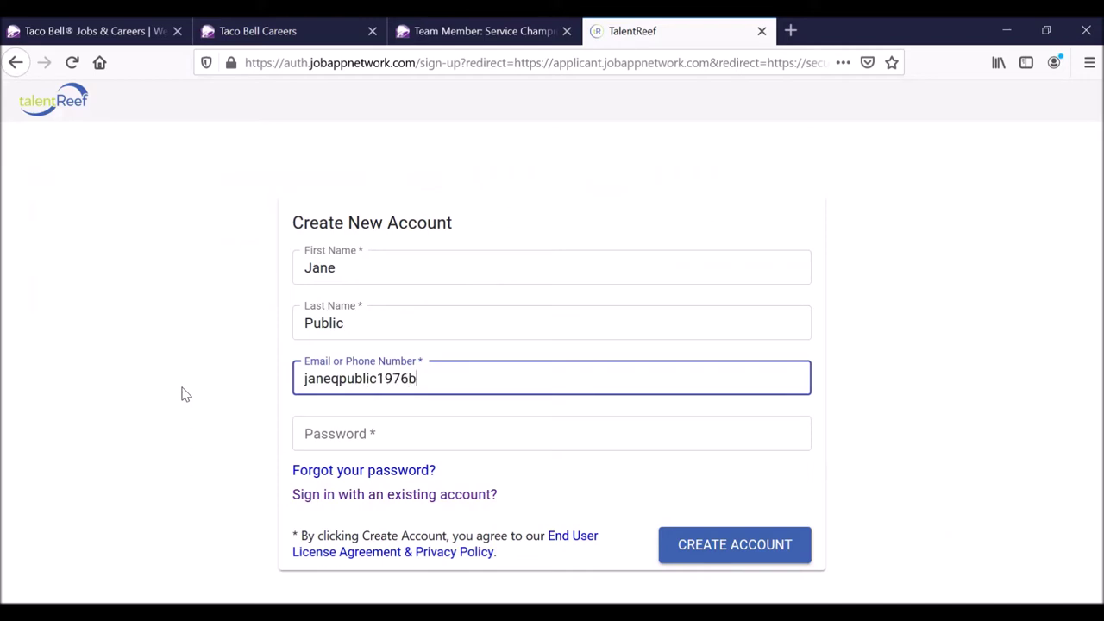
pyautogui.click(424, 442)
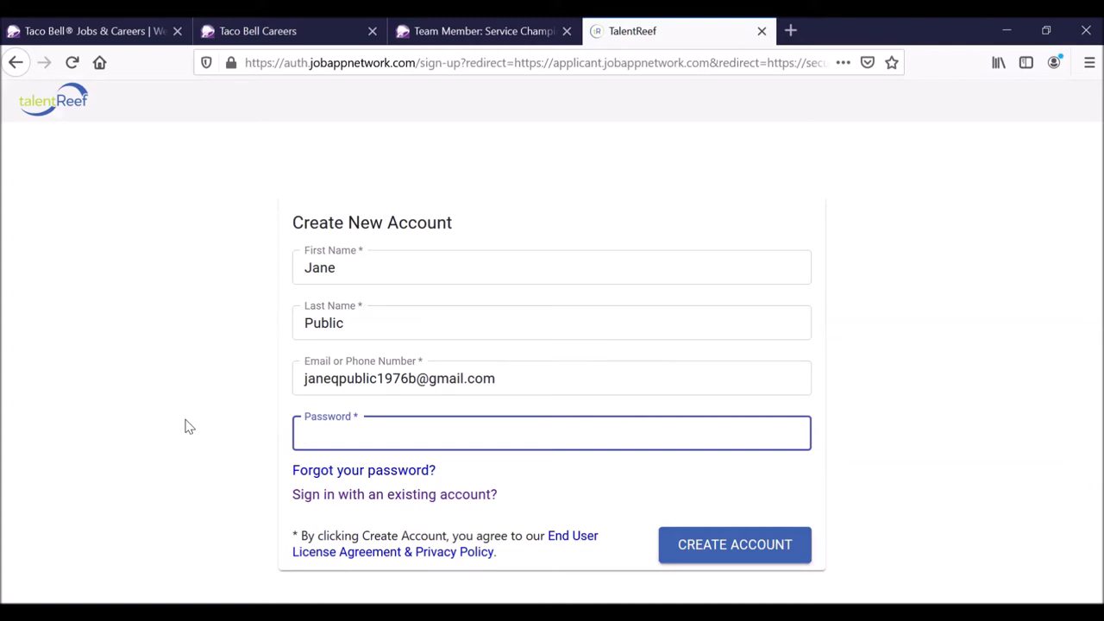
# - Enter the account password, recheck the e-mail, and submit the new account details
pyautogui.write('*****')
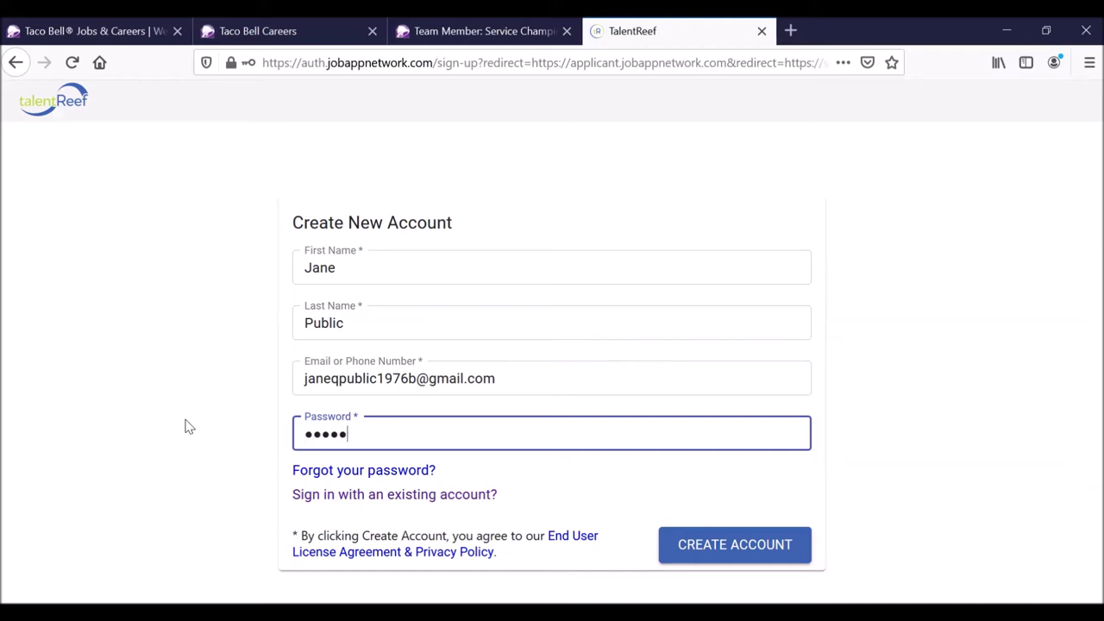
pyautogui.write('*****')
pyautogui.click(528, 377)
pyautogui.click(473, 426)
pyautogui.click(728, 556)
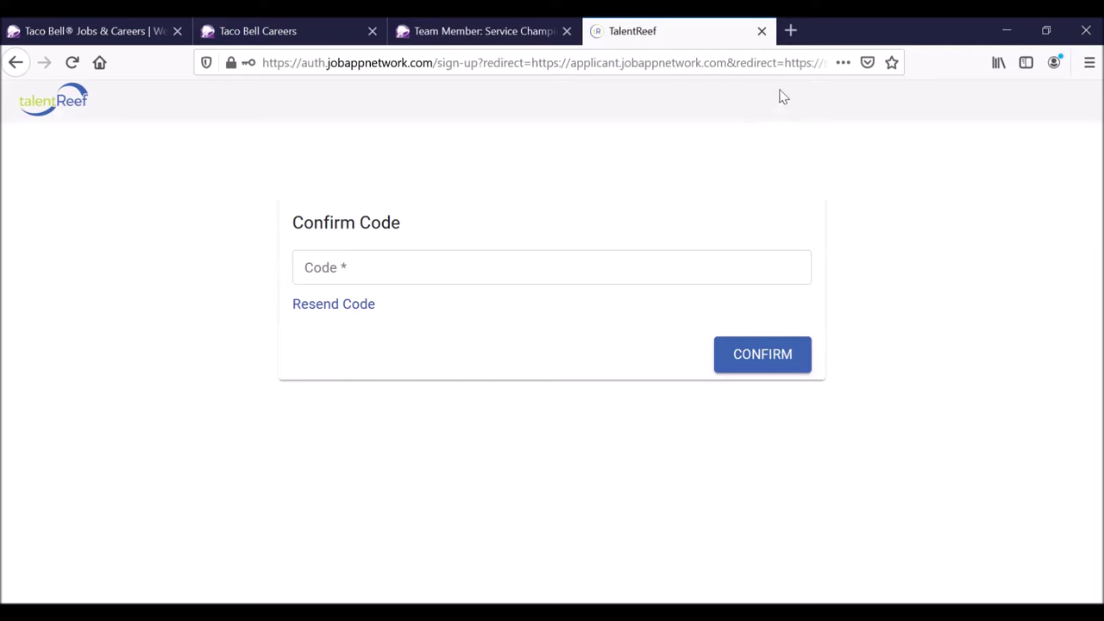
# - Load gmail.com in a new browser tab
pyautogui.click(791, 47)
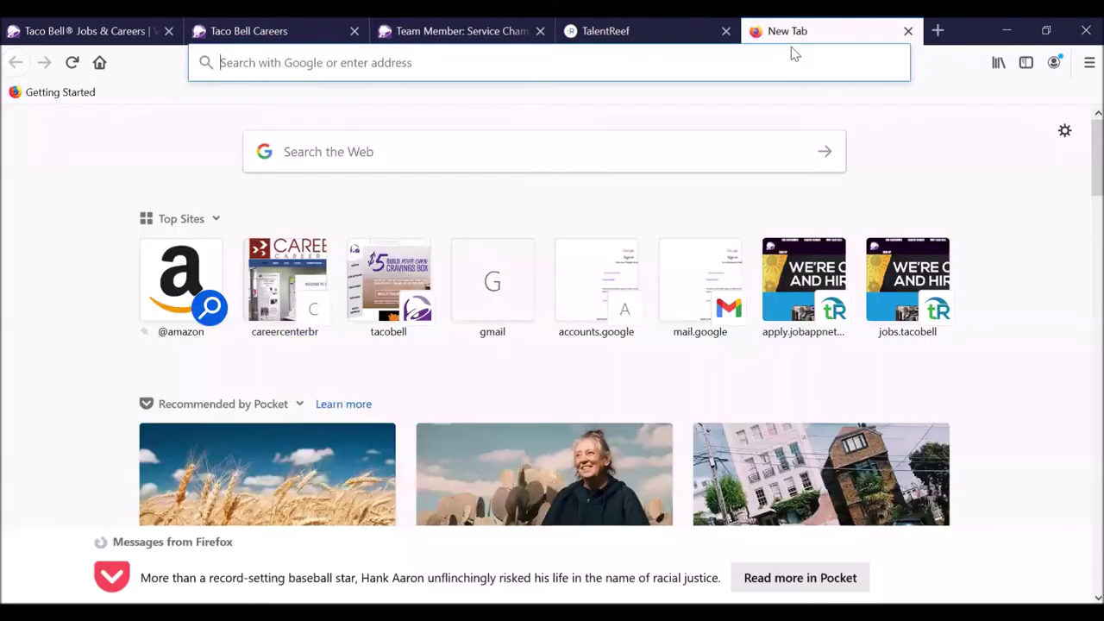
pyautogui.click(316, 59)
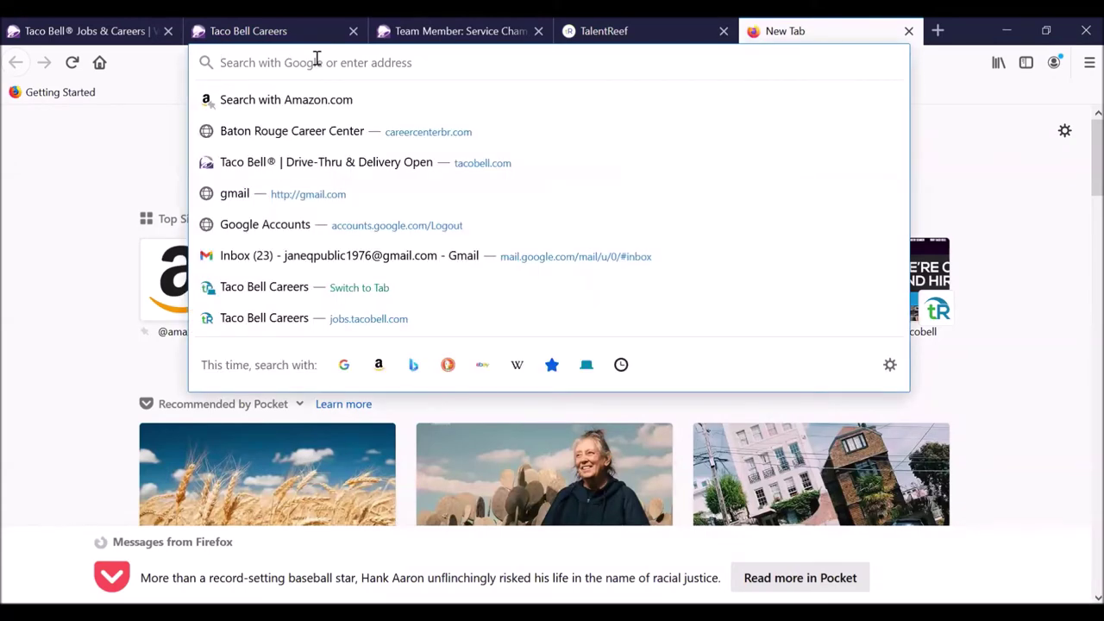
pyautogui.write('gmail')
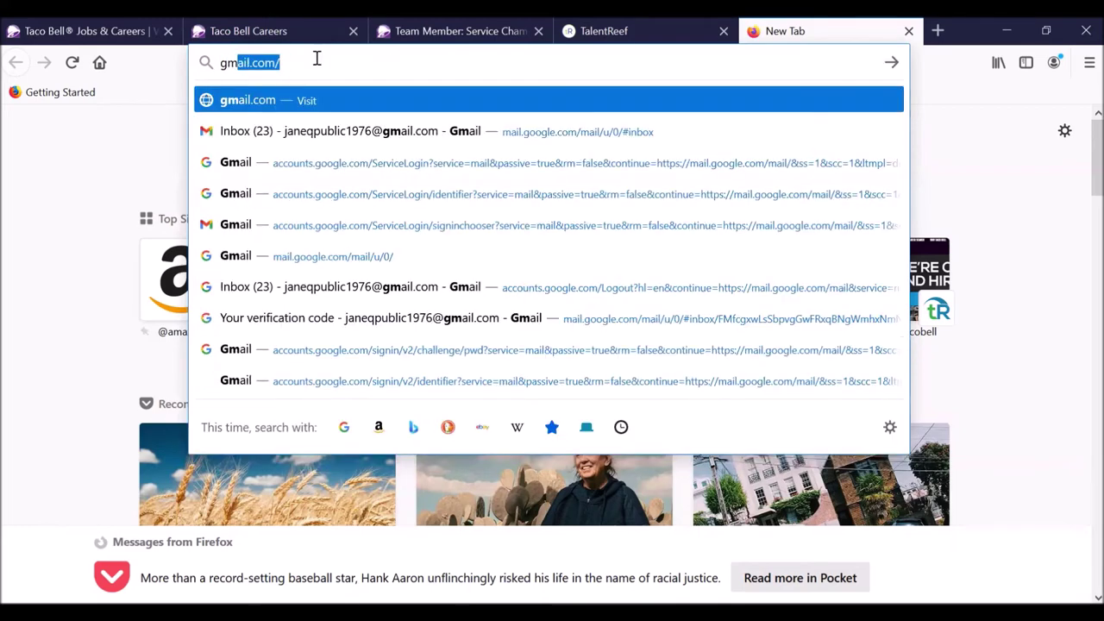
pyautogui.write('.com')
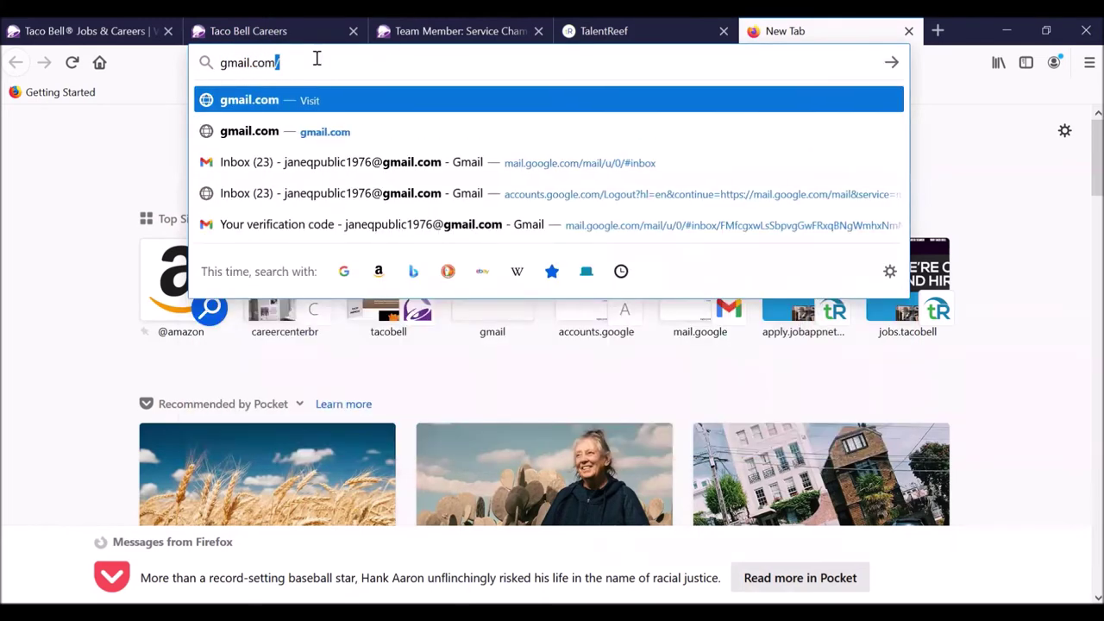
pyautogui.press('Return')
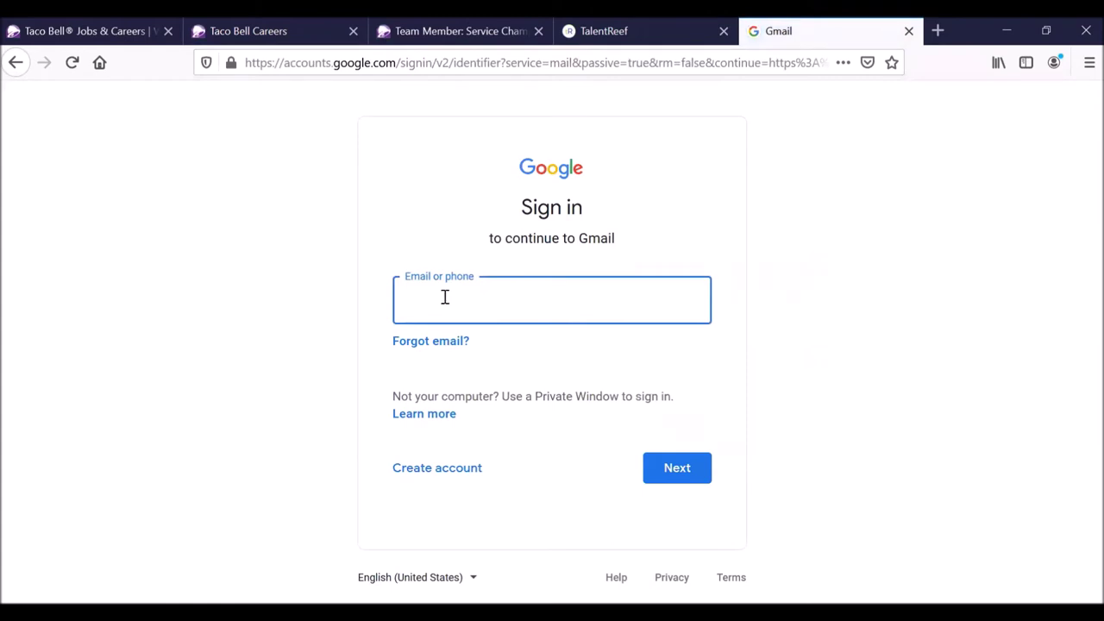
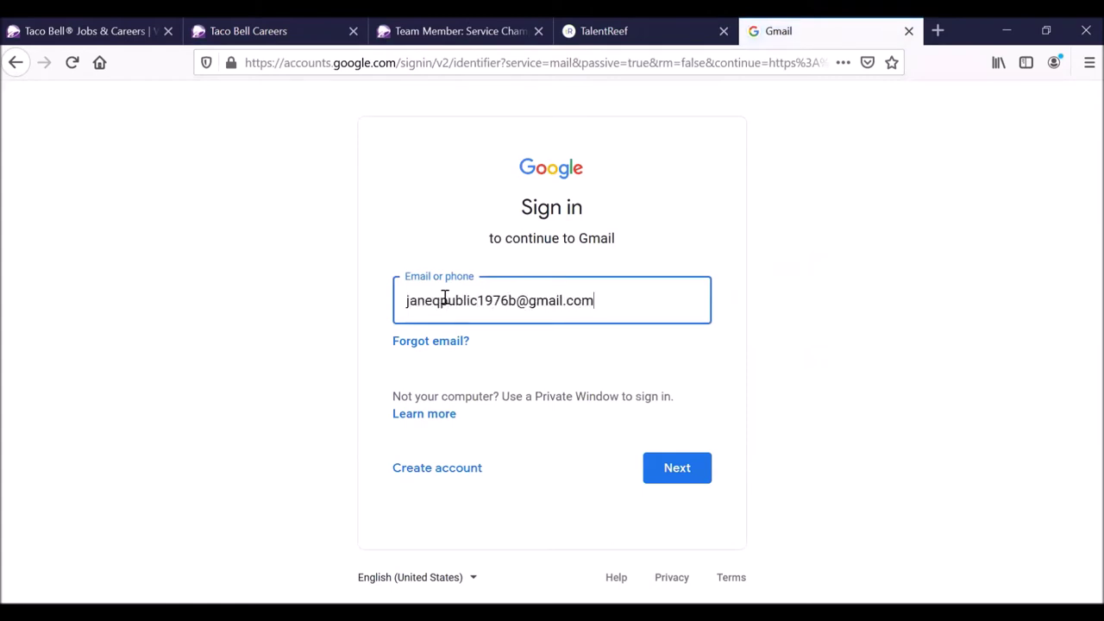
# - Sign in with the applicant's e-mail and password, declining to save the login
pyautogui.click(695, 471)
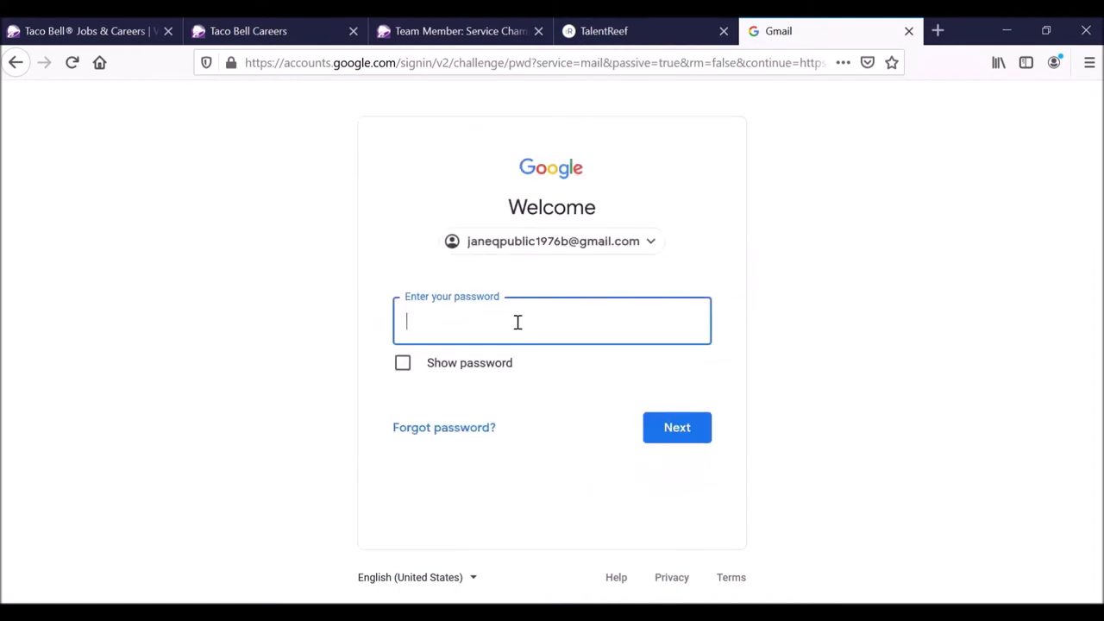
pyautogui.write('••••••••••')
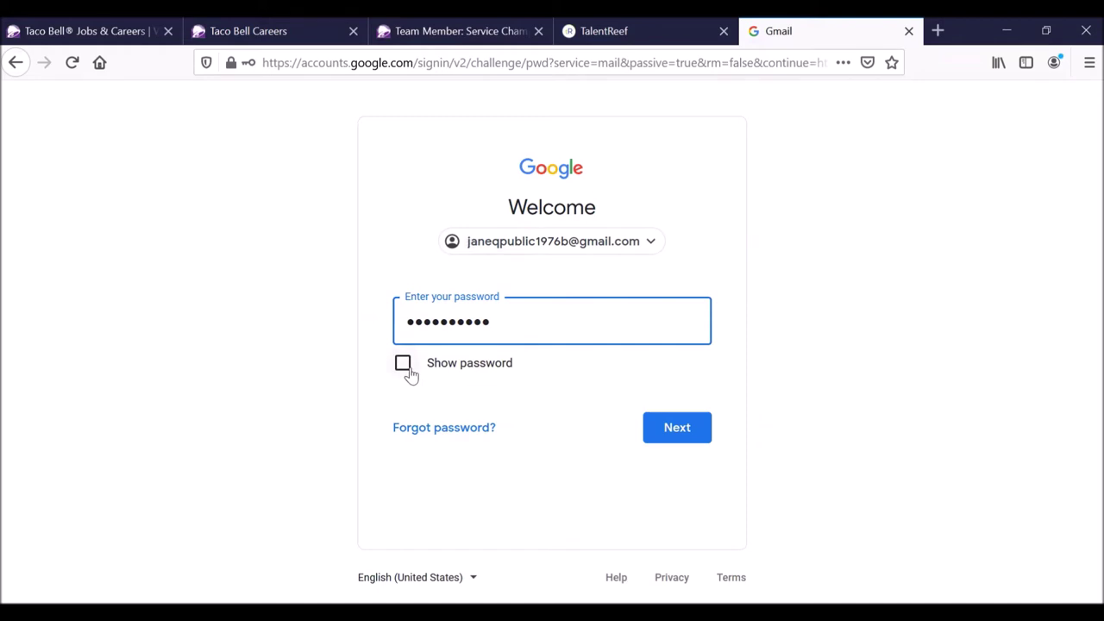
pyautogui.click(679, 429)
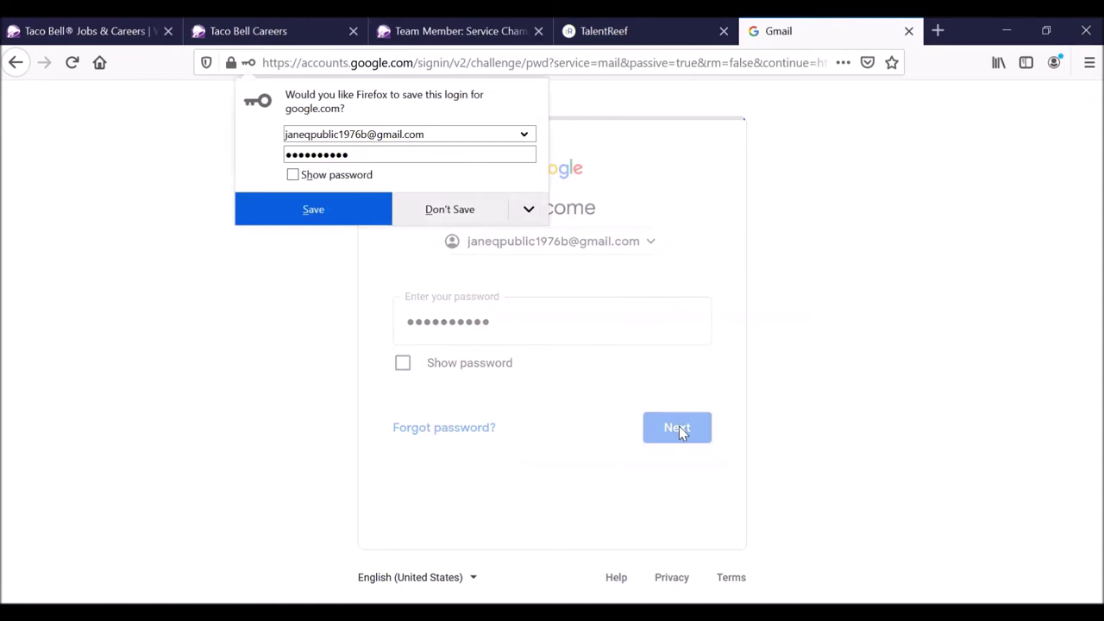
pyautogui.click(433, 219)
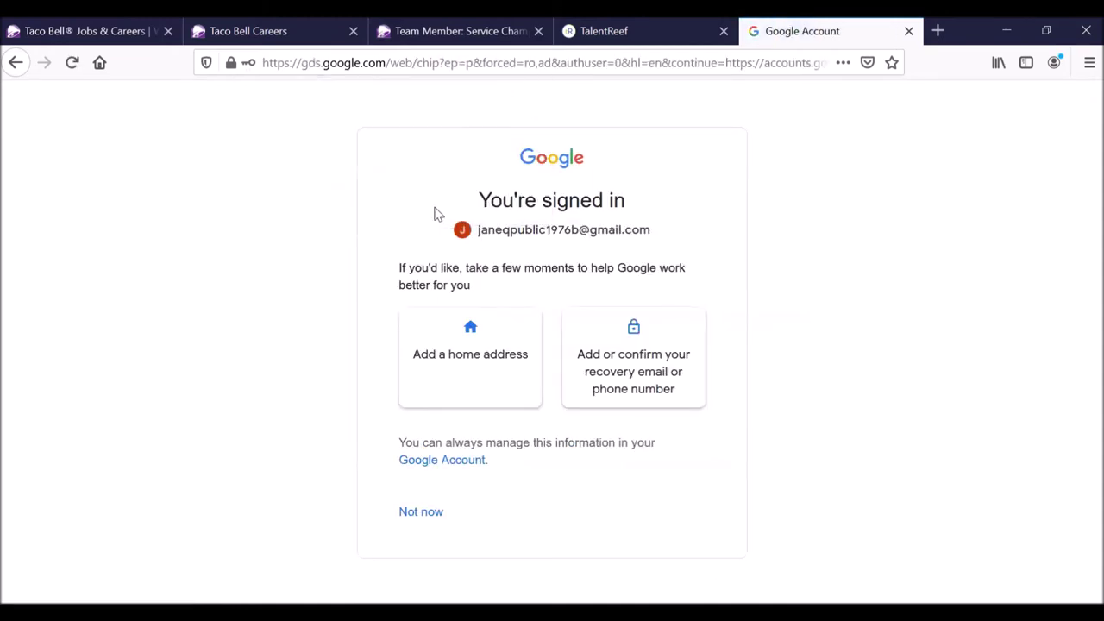
pyautogui.click(416, 512)
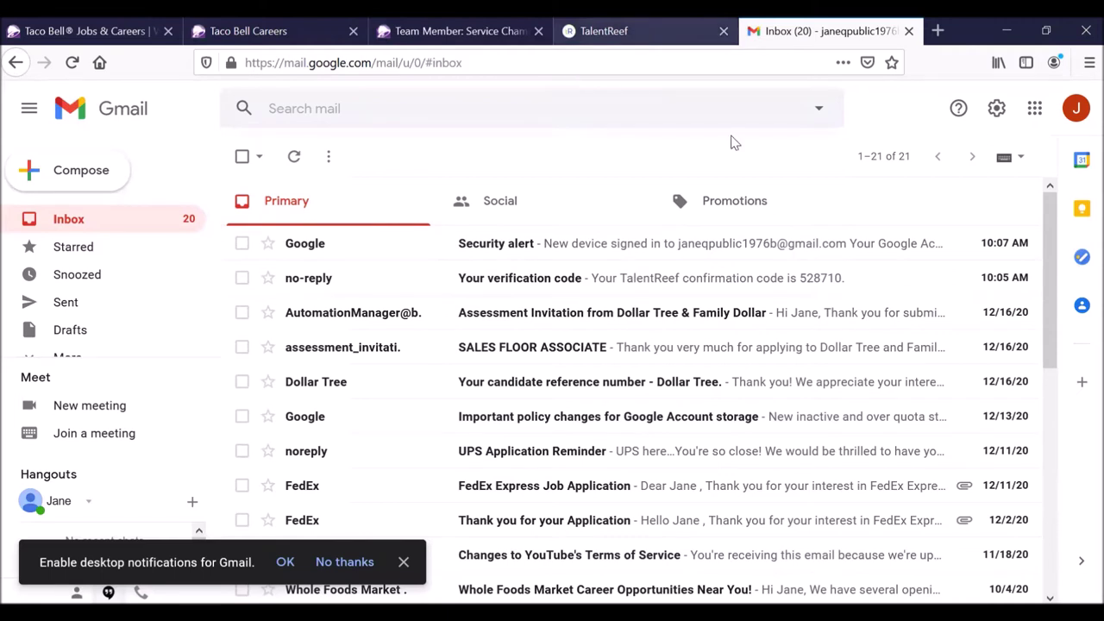
# - Enter the emailed verification code on the TalentReef Confirm Code page and confirm it
pyautogui.click(630, 42)
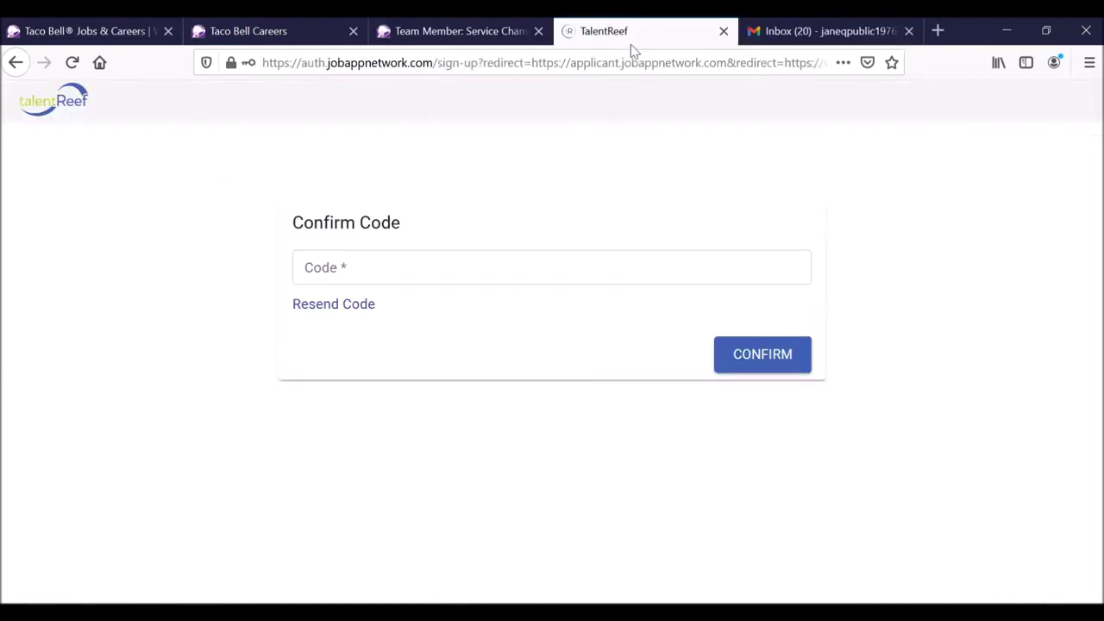
pyautogui.click(432, 267)
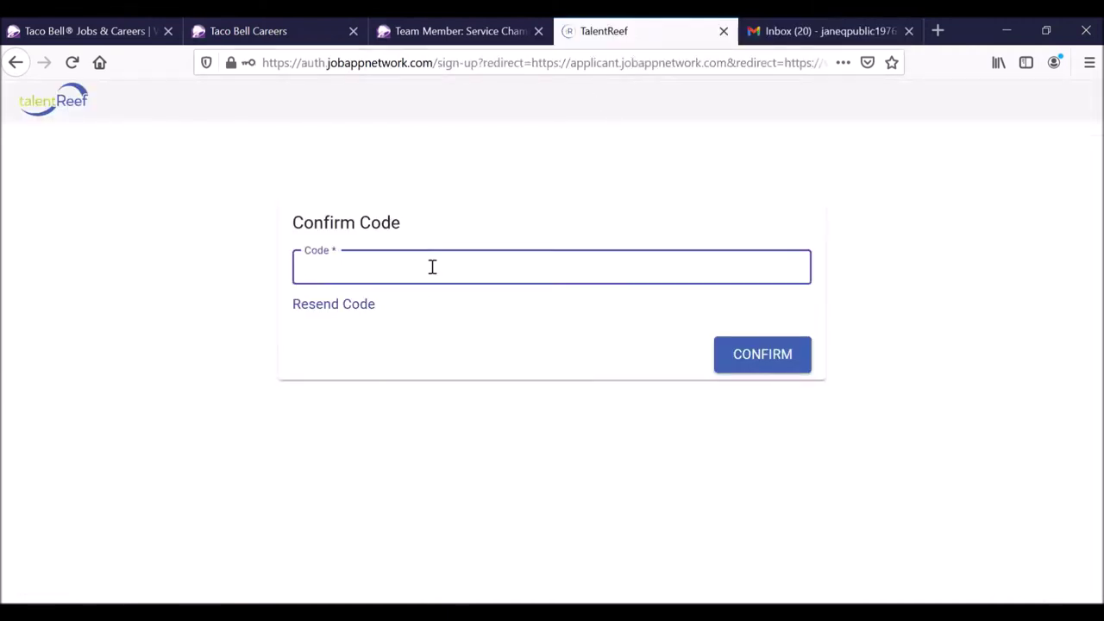
pyautogui.click(764, 358)
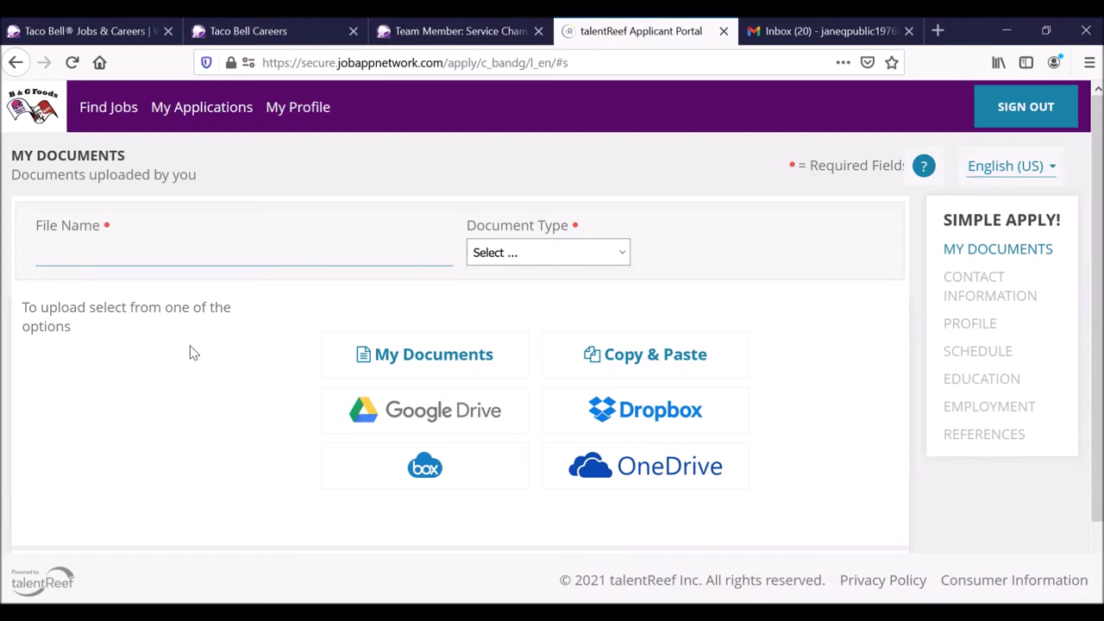
# - Name the upload after the applicant's résumé and set its Document Type to Resume
pyautogui.click(101, 255)
pyautogui.write('Resume Jane Public')
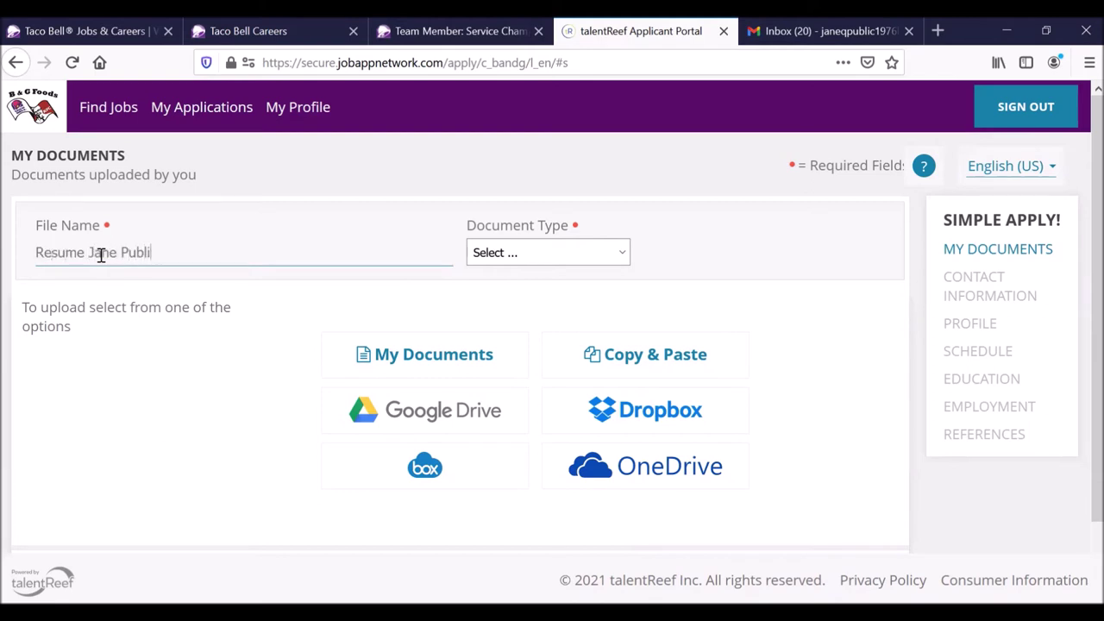
pyautogui.click(621, 257)
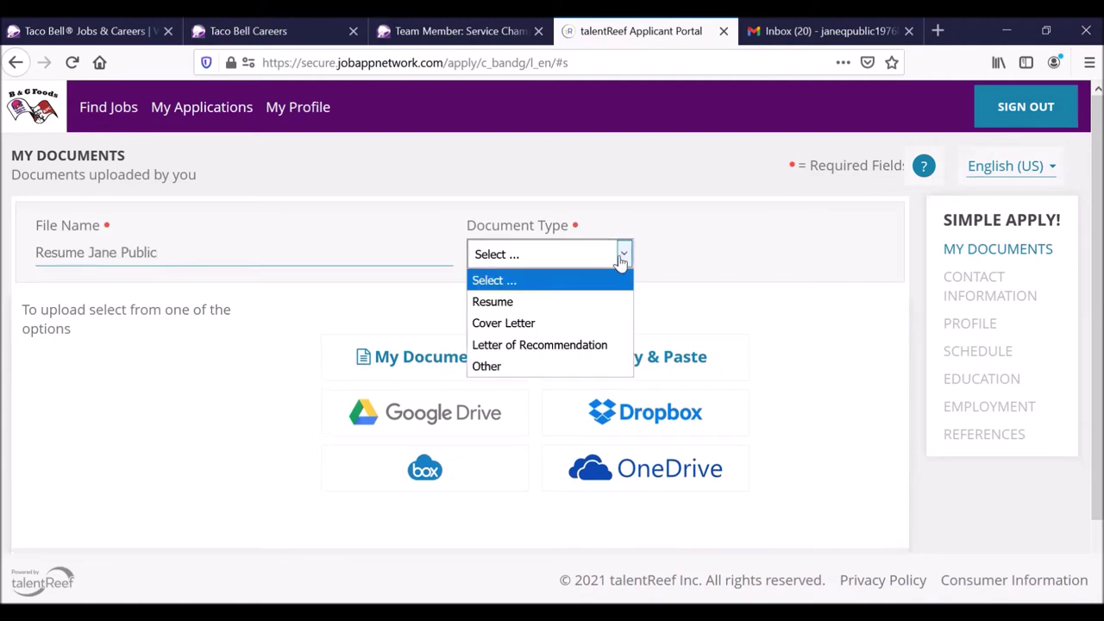
pyautogui.click(510, 306)
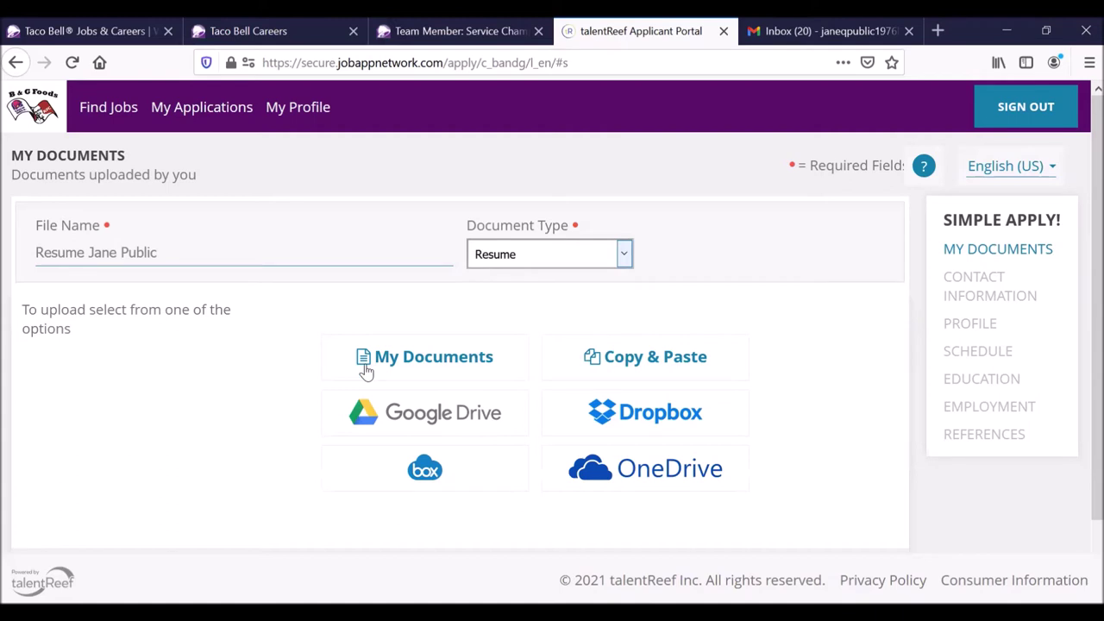
# - Attach the résumé file from the Desktop and dismiss the upload success message
pyautogui.click(423, 369)
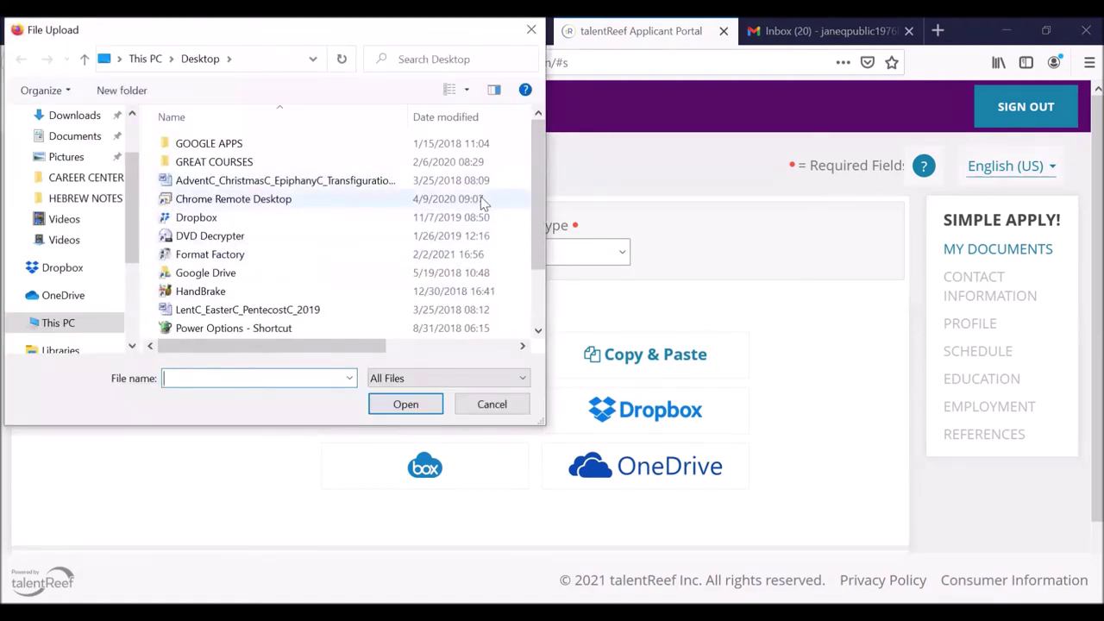
pyautogui.moveTo(535, 188); pyautogui.dragTo(535, 235)
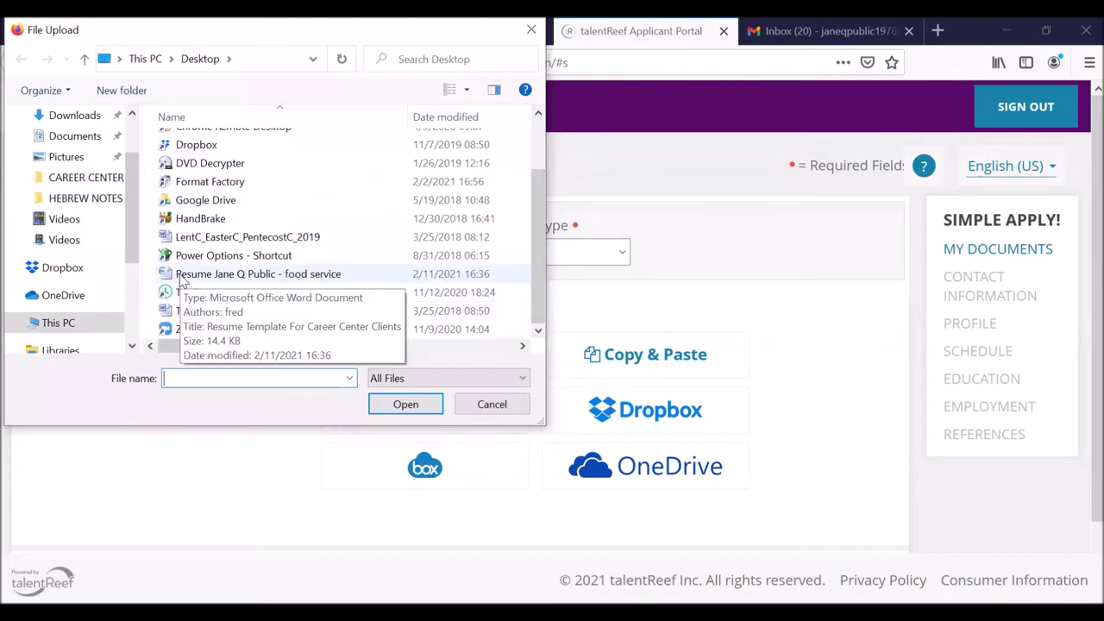
pyautogui.click(181, 276)
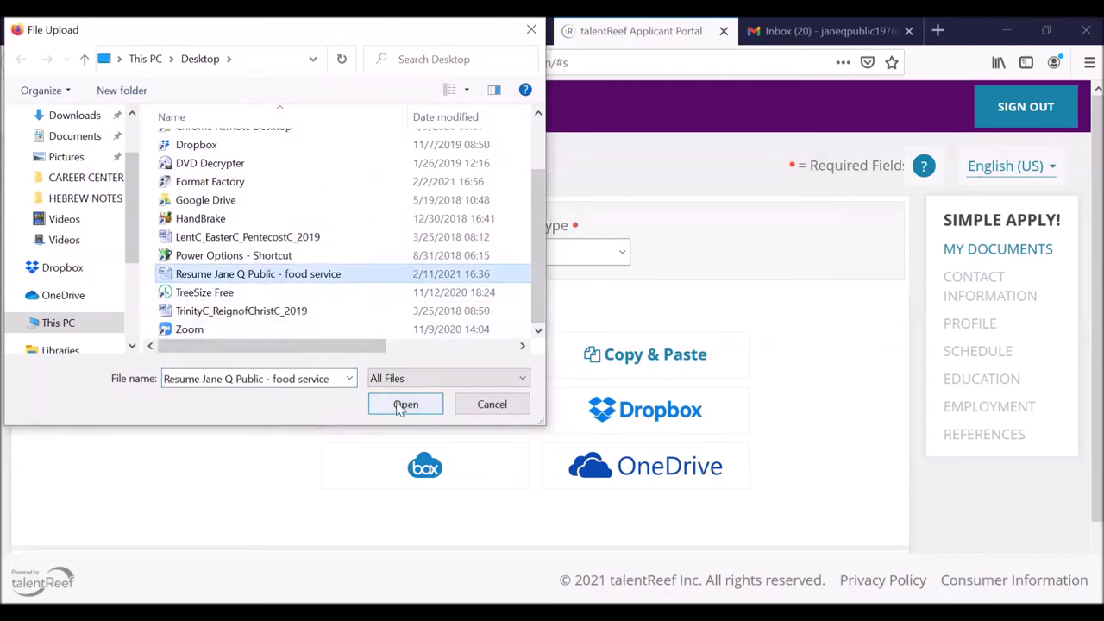
pyautogui.click(401, 406)
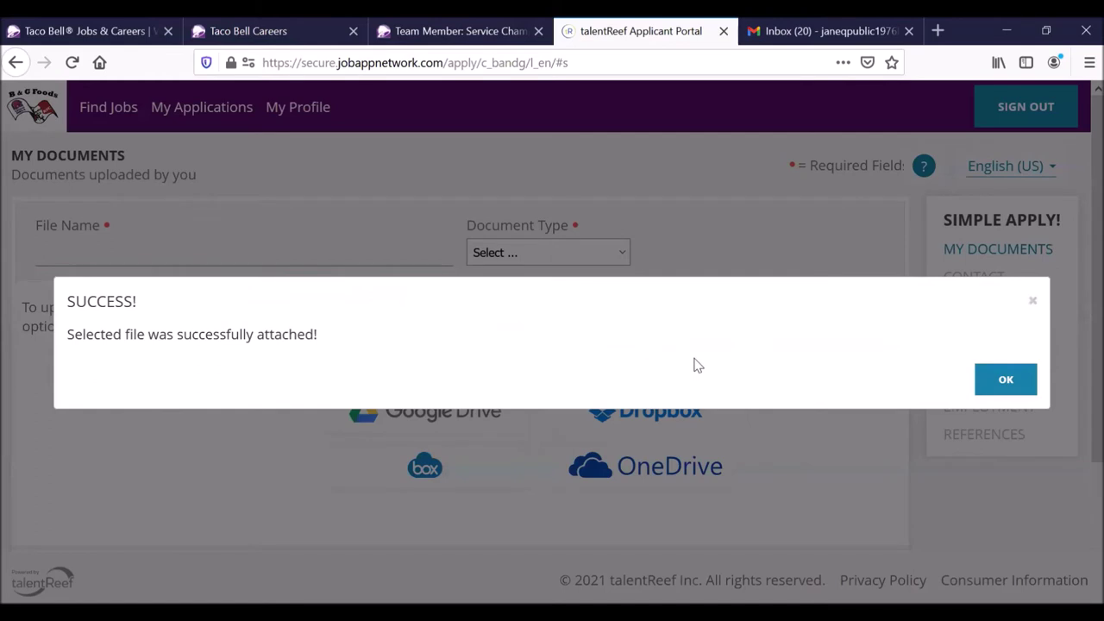
pyautogui.click(1006, 381)
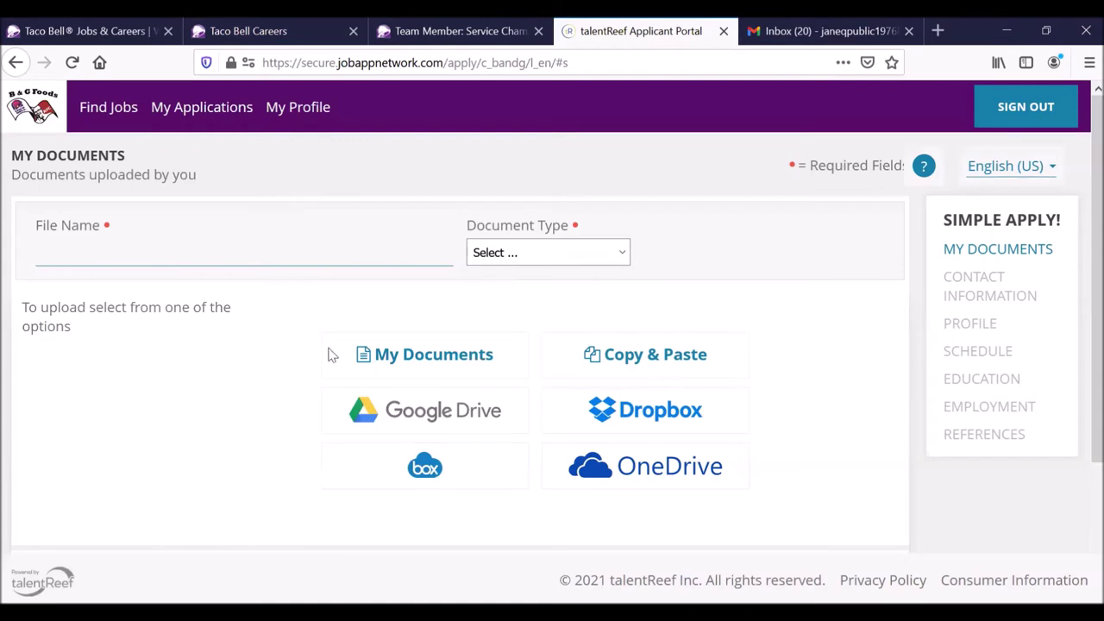
pyautogui.moveTo(1078, 302); pyautogui.dragTo(1079, 438)
# - On Contact Information, enter the home street address, city, state, ZIP code and phone number
pyautogui.click(826, 510)
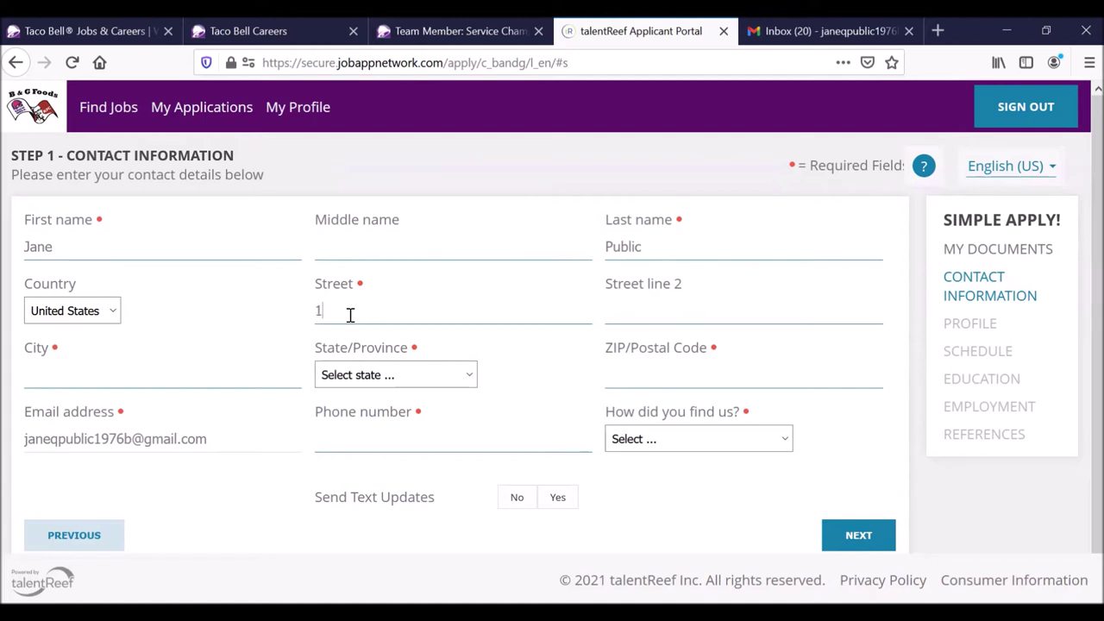
pyautogui.write('111 ABC Street')
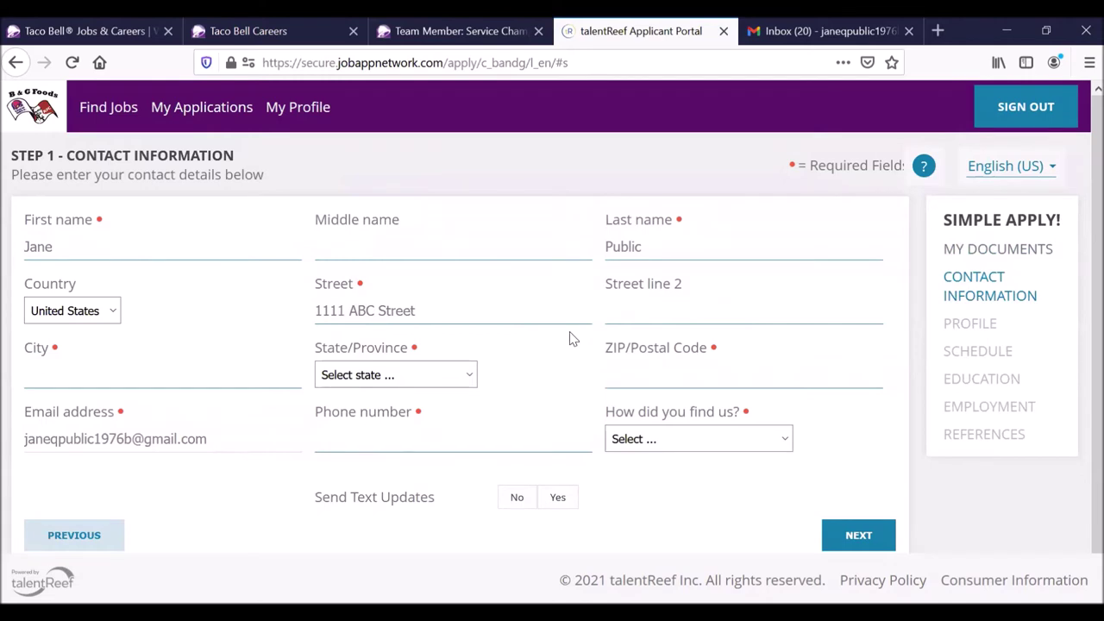
pyautogui.click(145, 378)
pyautogui.write('Baton Rouge')
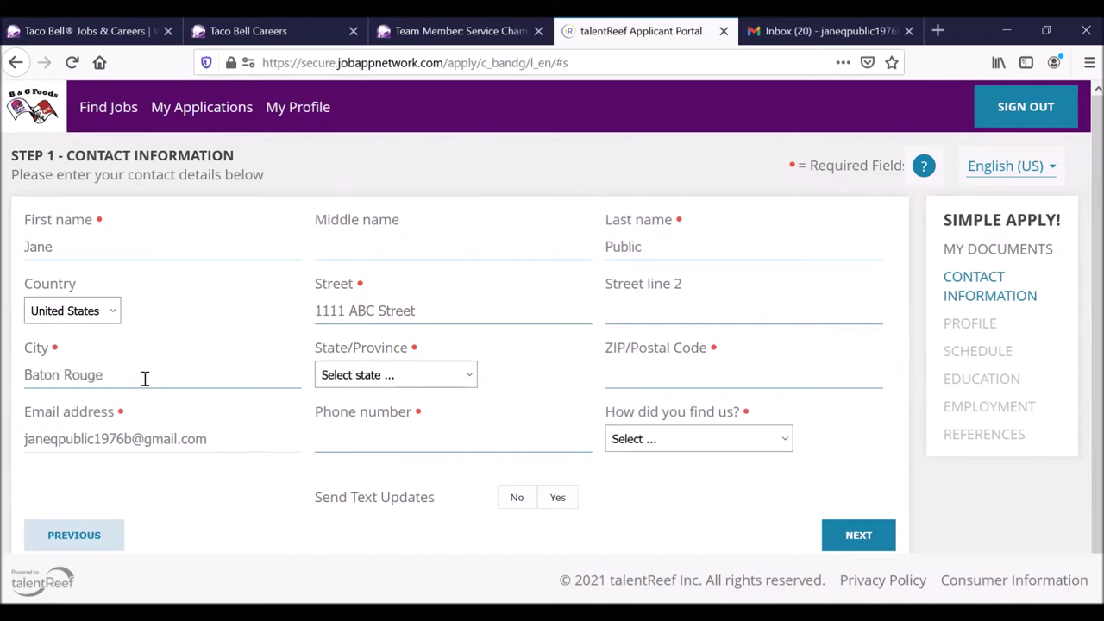
pyautogui.click(471, 388)
pyautogui.moveTo(475, 129); pyautogui.dragTo(489, 199)
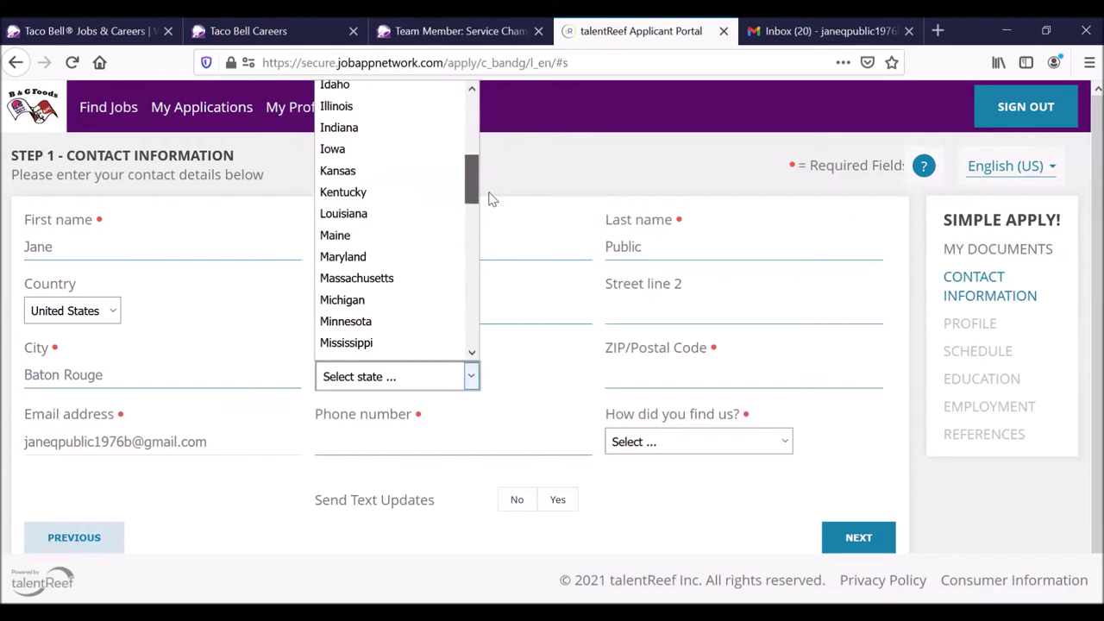
pyautogui.click(409, 165)
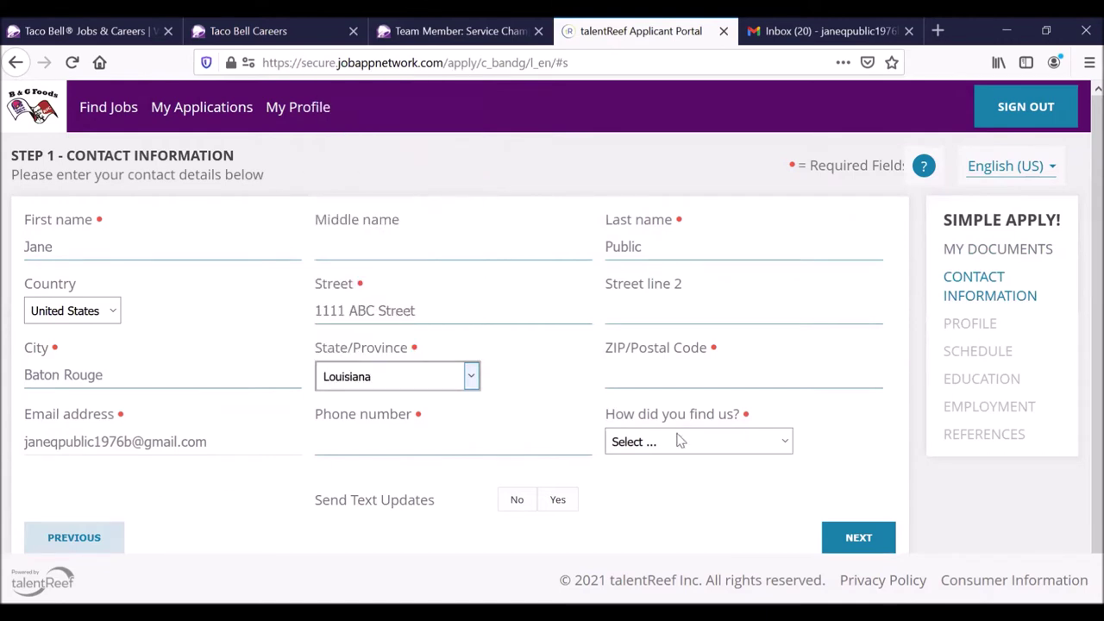
pyautogui.click(633, 378)
pyautogui.write('7080')
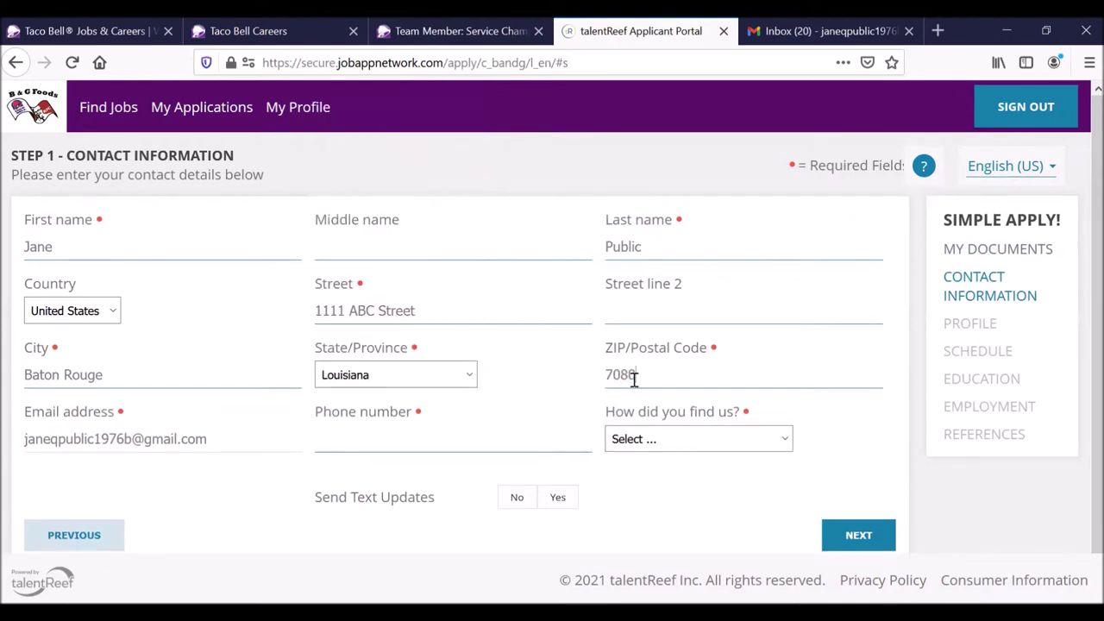
pyautogui.write('2')
pyautogui.click(336, 443)
# - Set 'How did you find us?' to Company Website, opt in to text updates, and continue
pyautogui.click(785, 444)
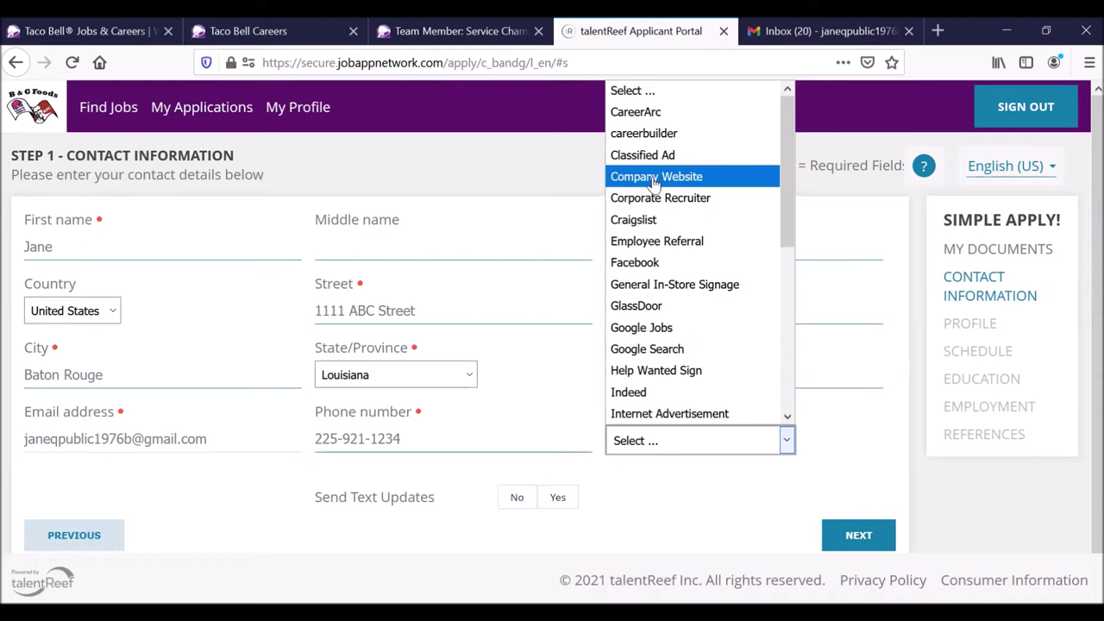
pyautogui.click(658, 179)
pyautogui.scroll(-1, 423, 492)
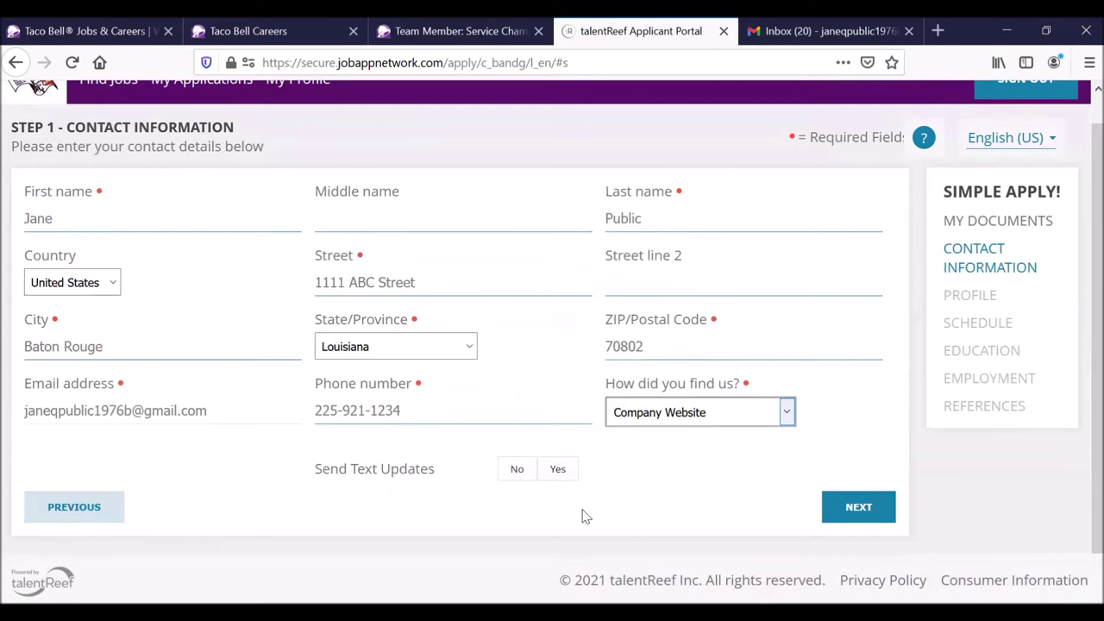
pyautogui.click(556, 473)
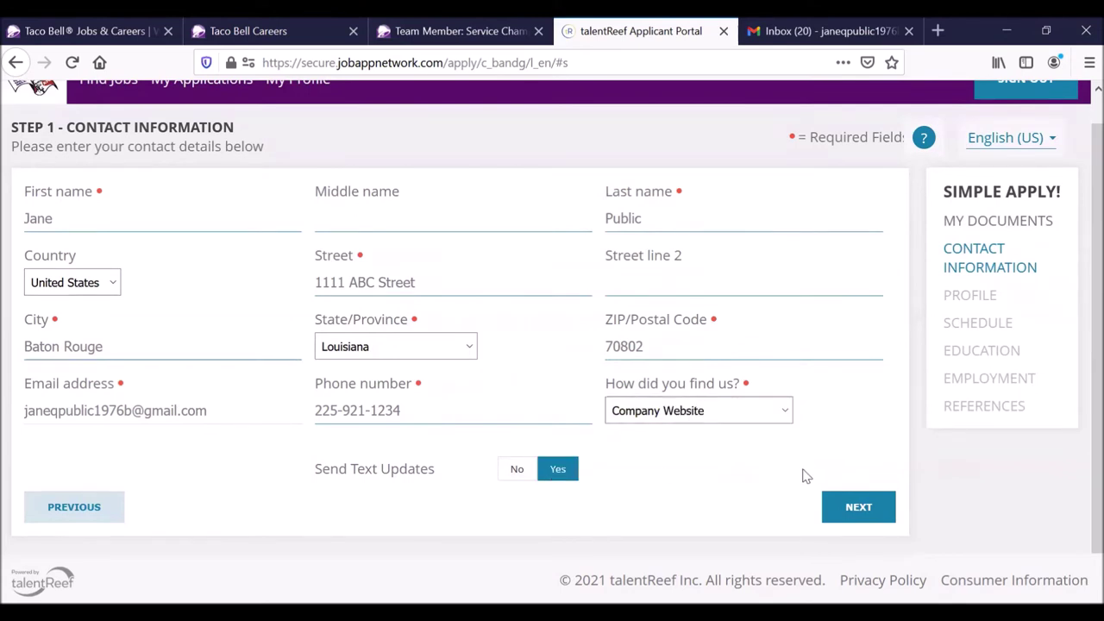
pyautogui.click(865, 511)
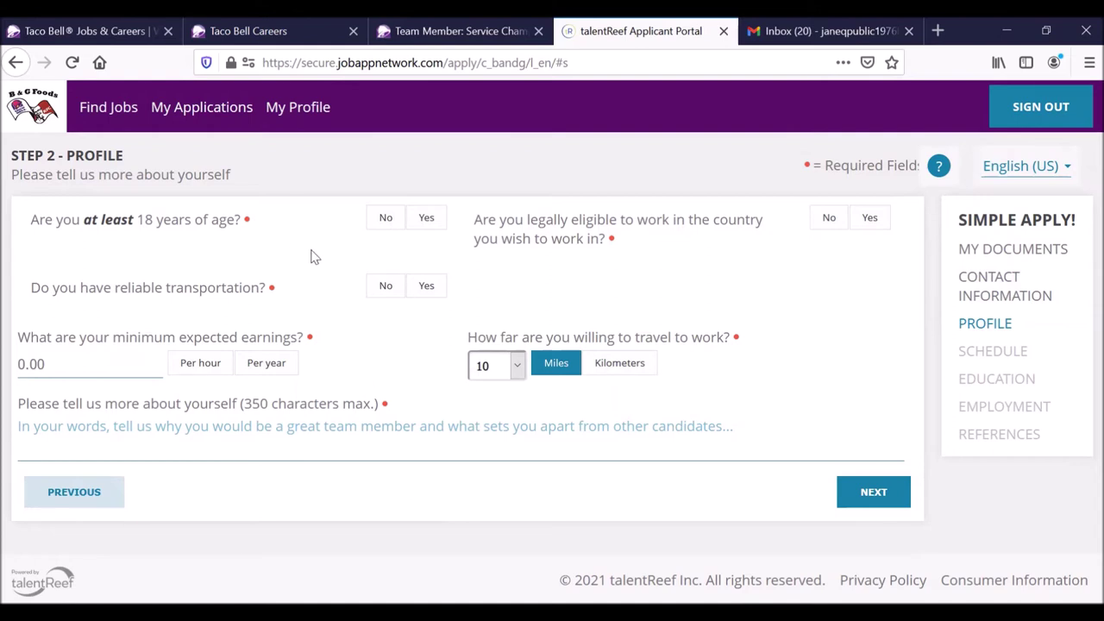
# - Answer Yes to being 18 or older, legally eligible to work, and having reliable transportation
pyautogui.click(428, 218)
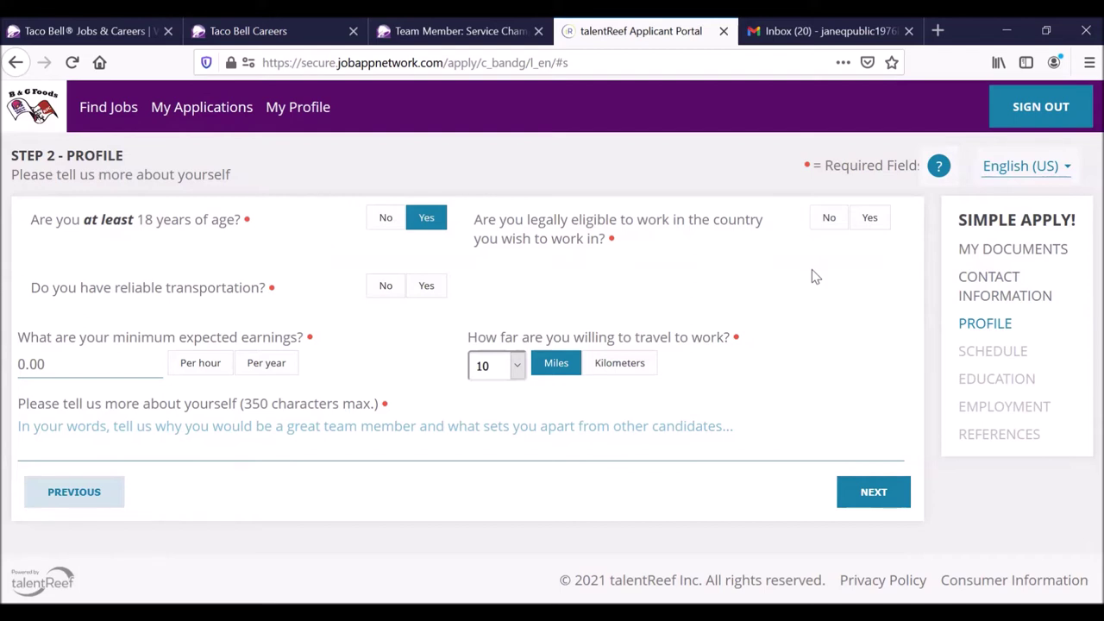
pyautogui.click(869, 223)
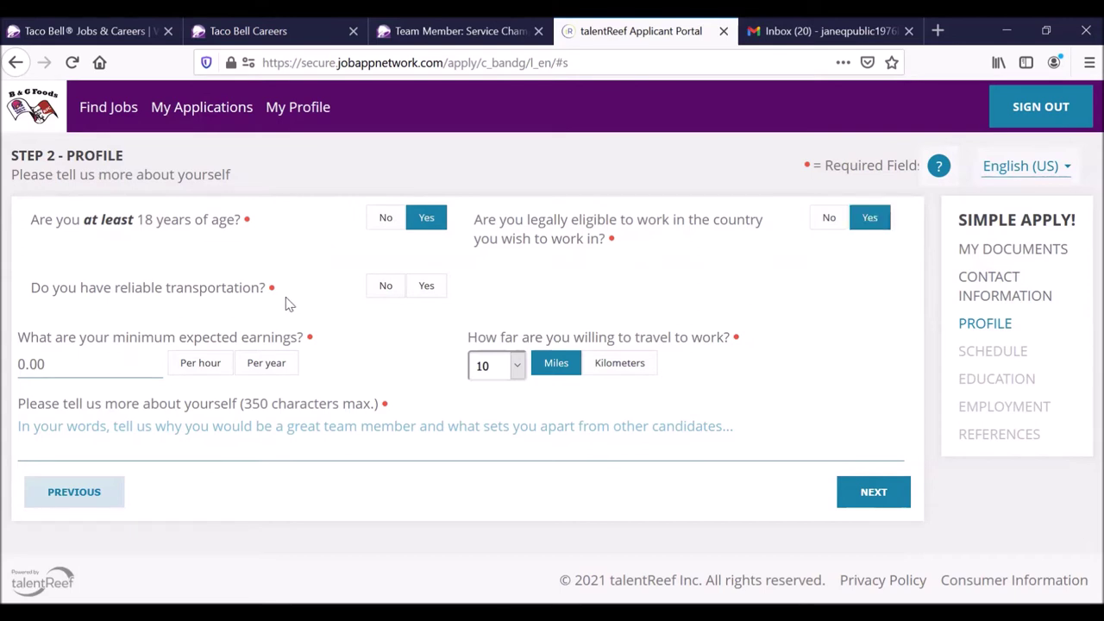
pyautogui.click(426, 287)
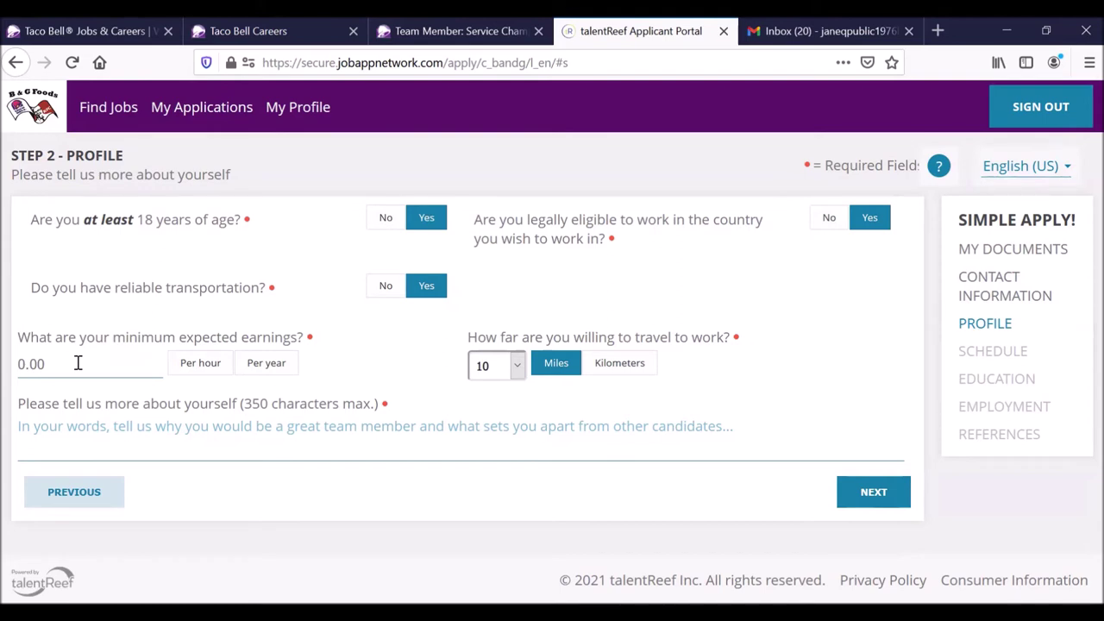
# - Set minimum earnings to 10.00 per hour and keep travel distance at 10 Miles
pyautogui.click(15, 374)
pyautogui.write('10.00')
pyautogui.click(194, 369)
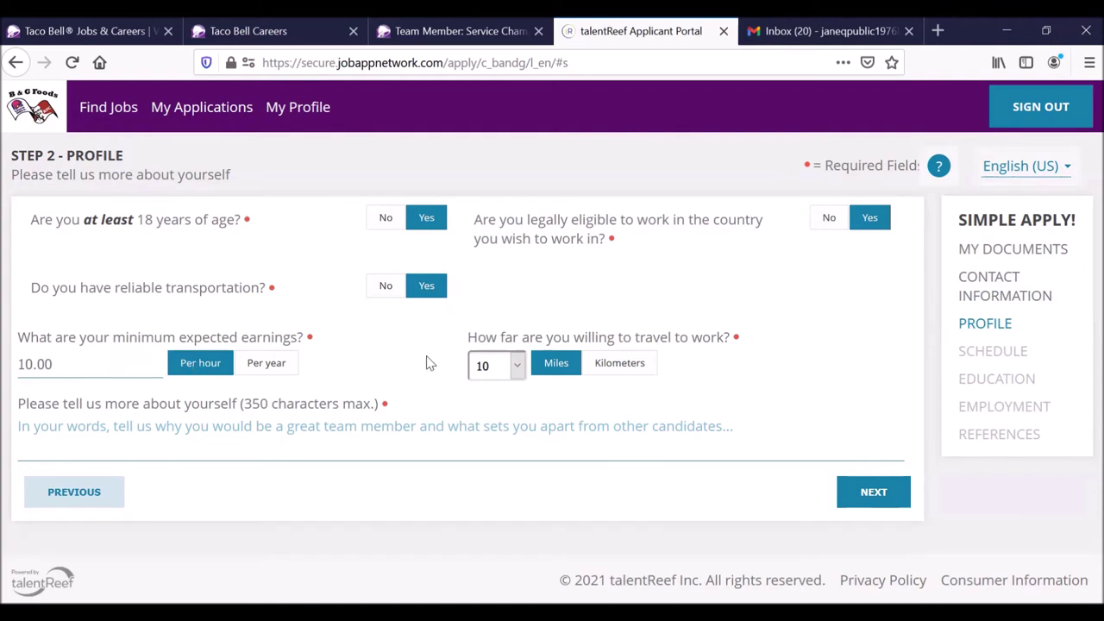
pyautogui.click(520, 366)
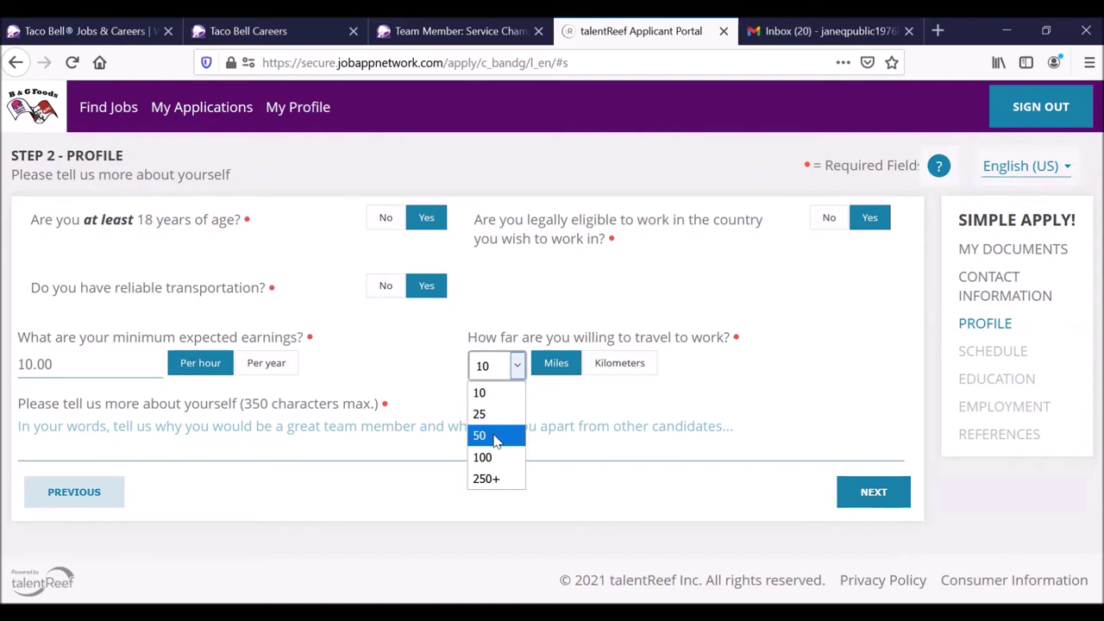
pyautogui.click(490, 394)
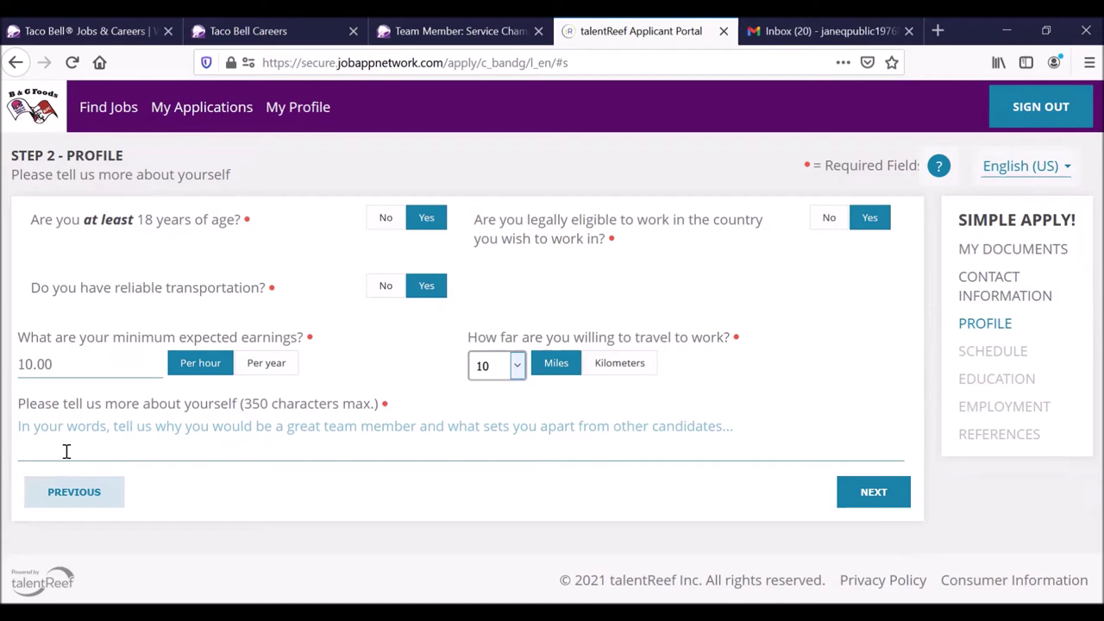
# - Describe enjoying learning new skills, serving people and providing quality products, then submit Profile
pyautogui.click(66, 451)
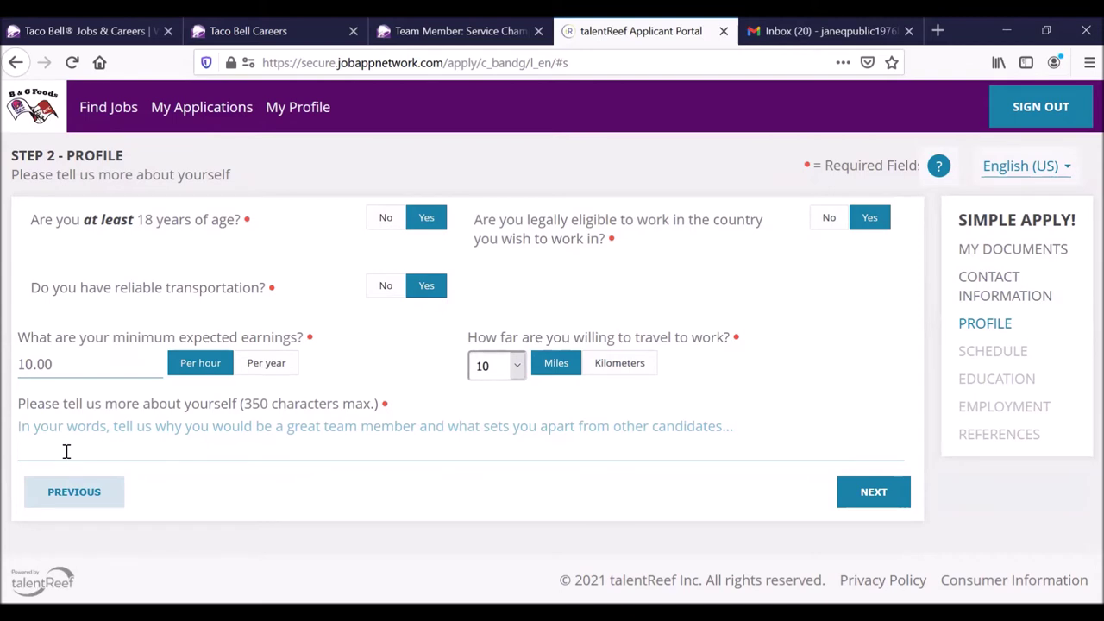
pyautogui.write('I enjoy learning new ski')
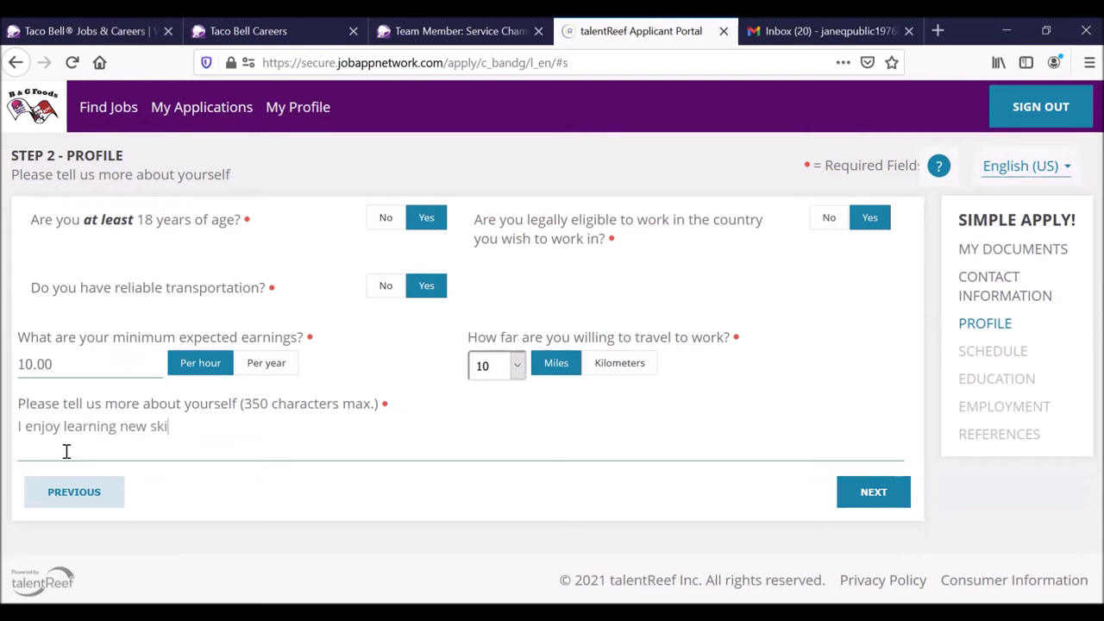
pyautogui.write('lls, serving people, providing quality products w')
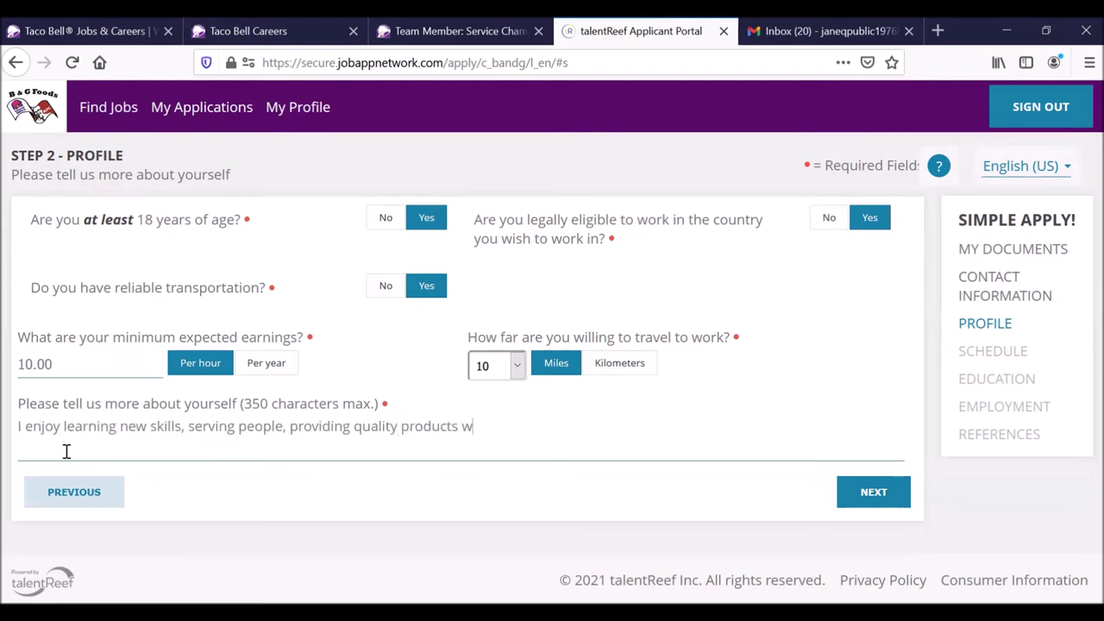
pyautogui.write('ith friendly service')
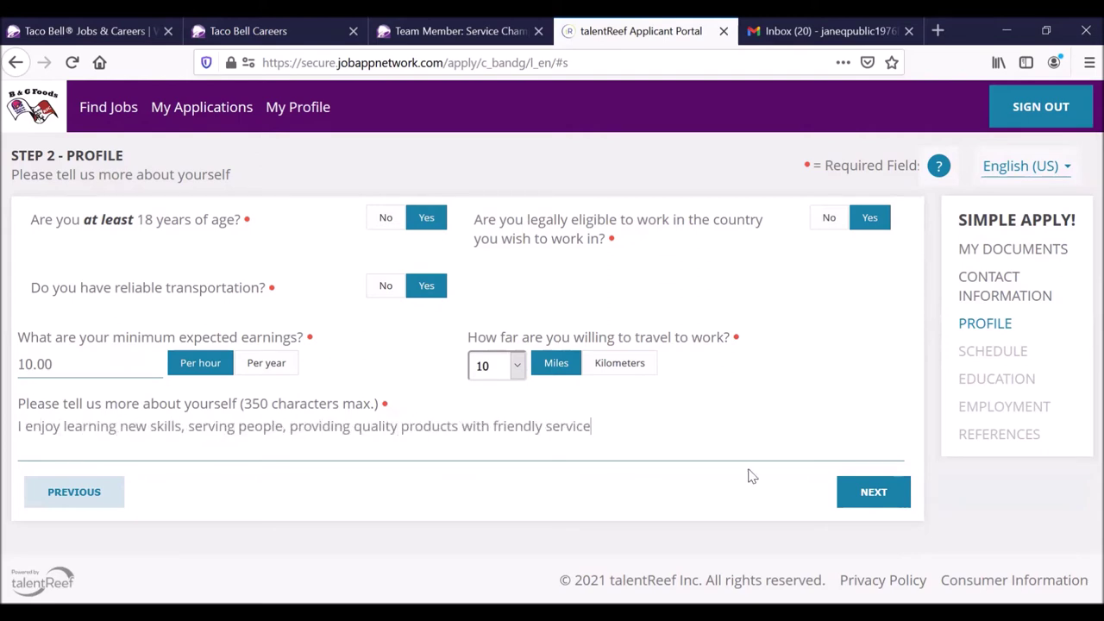
pyautogui.click(873, 493)
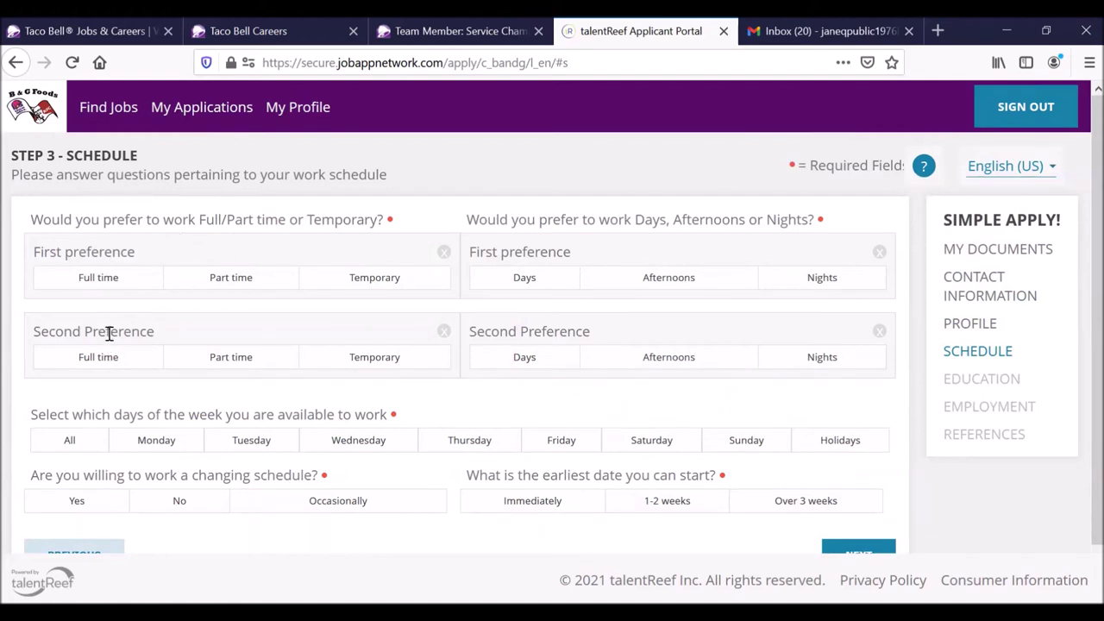
# - Choose Full time then Part time as job type preferences, and Days then Afternoons as shifts
pyautogui.click(113, 281)
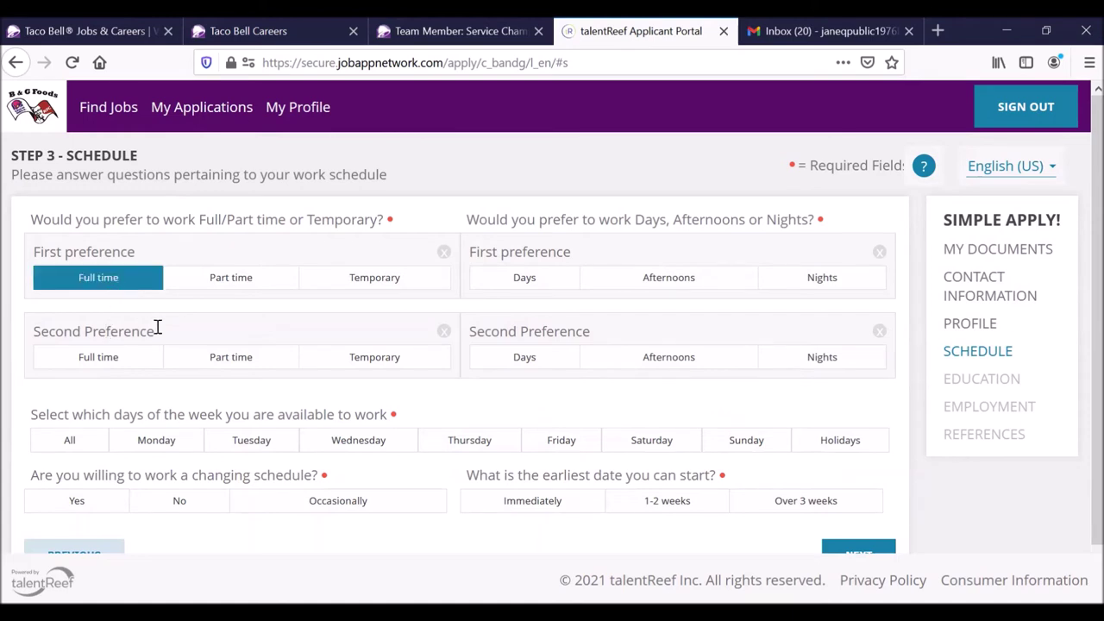
pyautogui.click(237, 364)
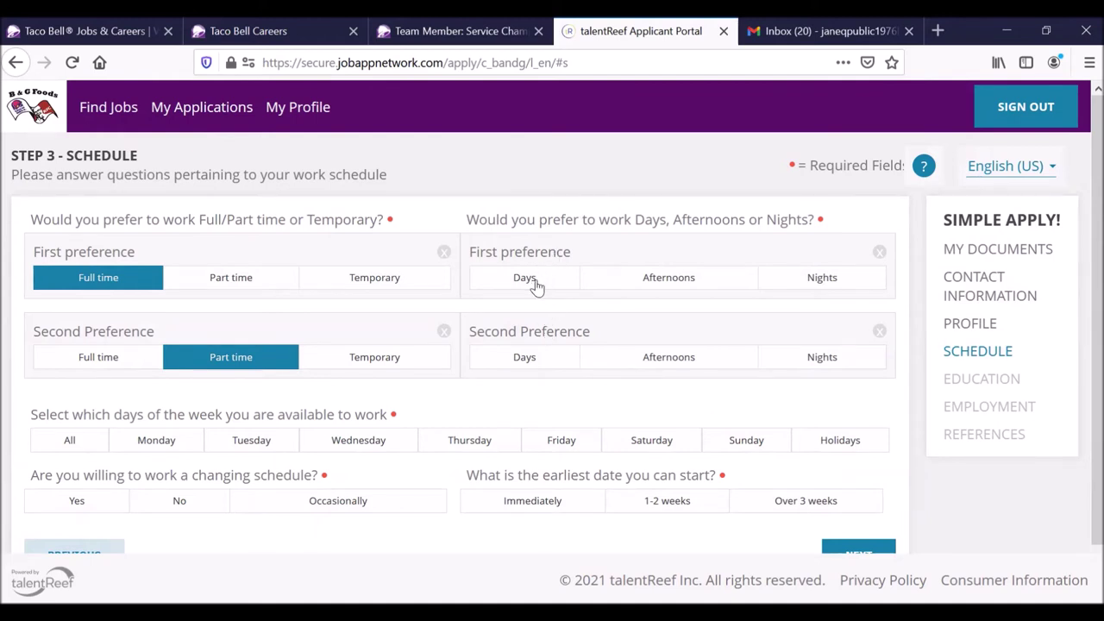
pyautogui.click(535, 285)
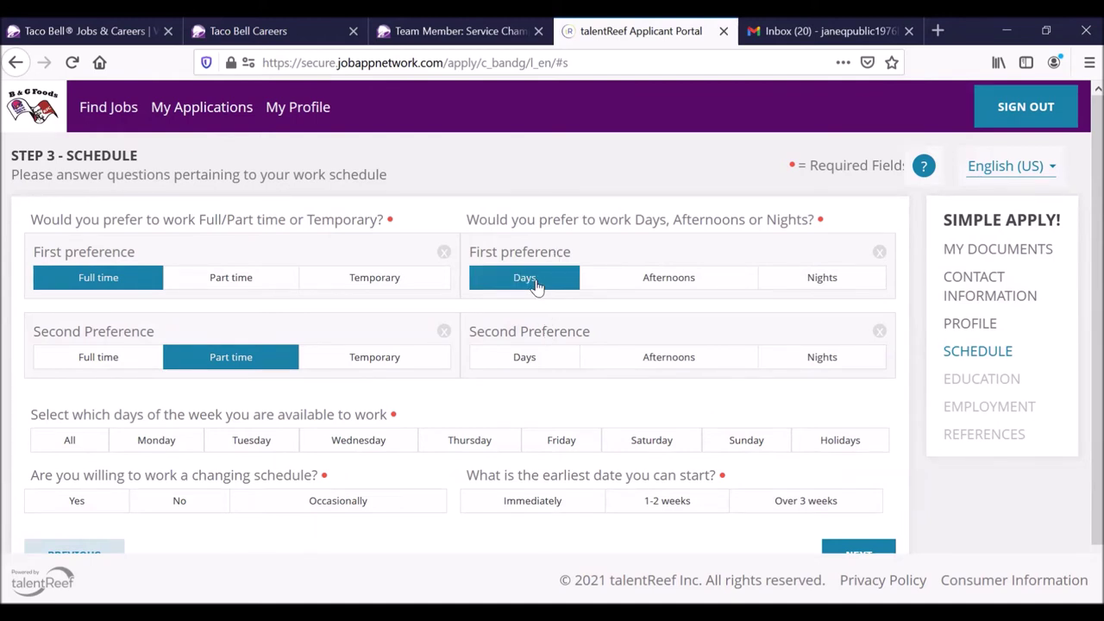
pyautogui.click(666, 366)
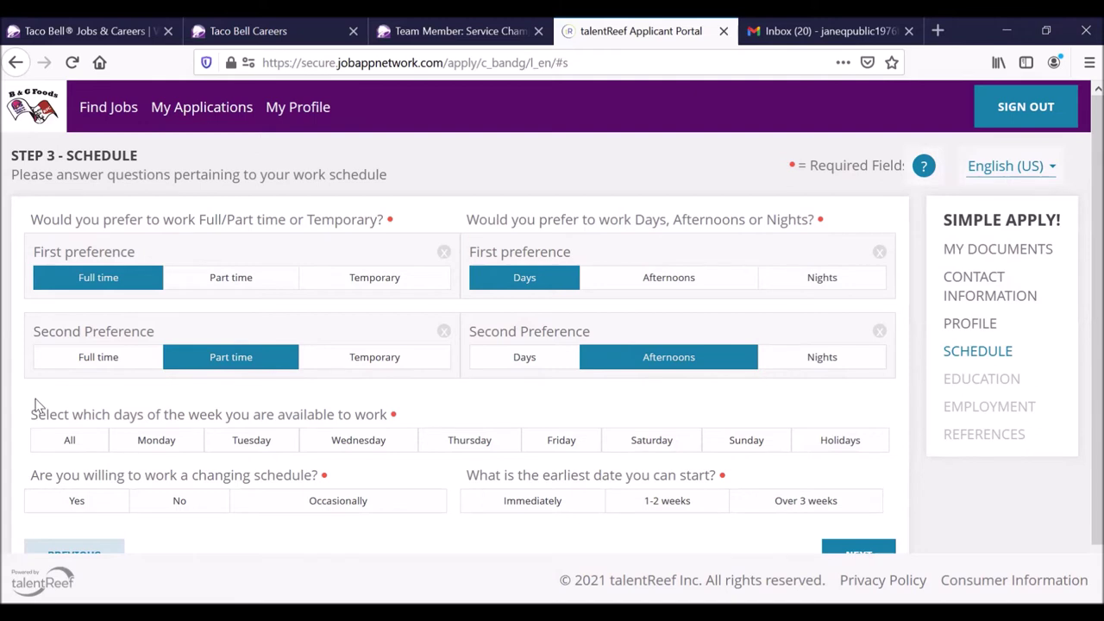
# - Mark Monday through Saturday plus Holidays as available days
pyautogui.click(73, 440)
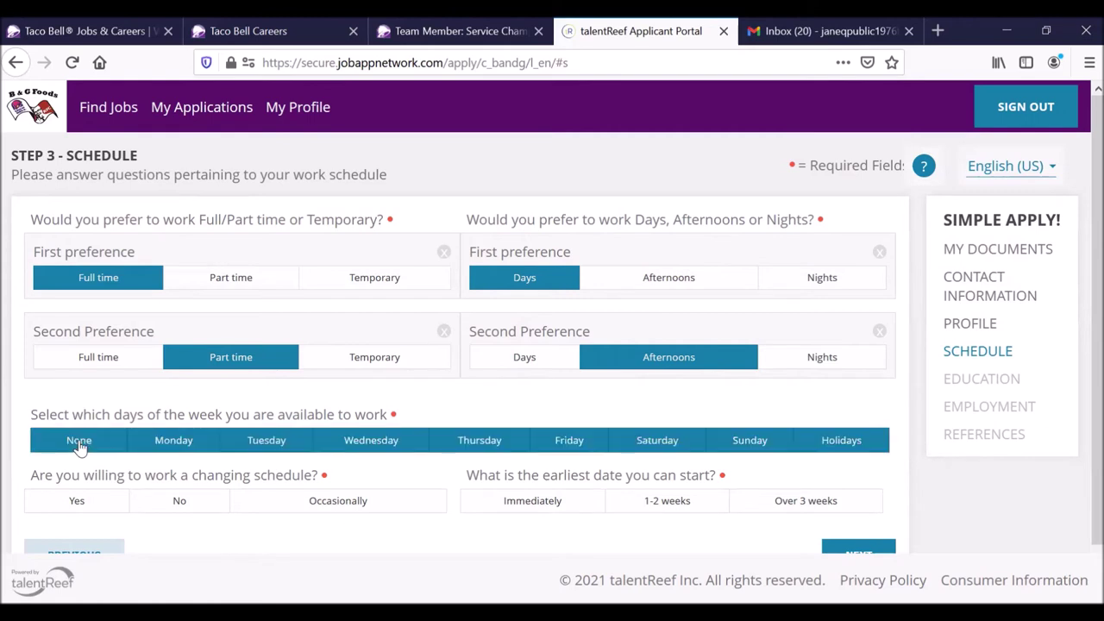
pyautogui.click(79, 443)
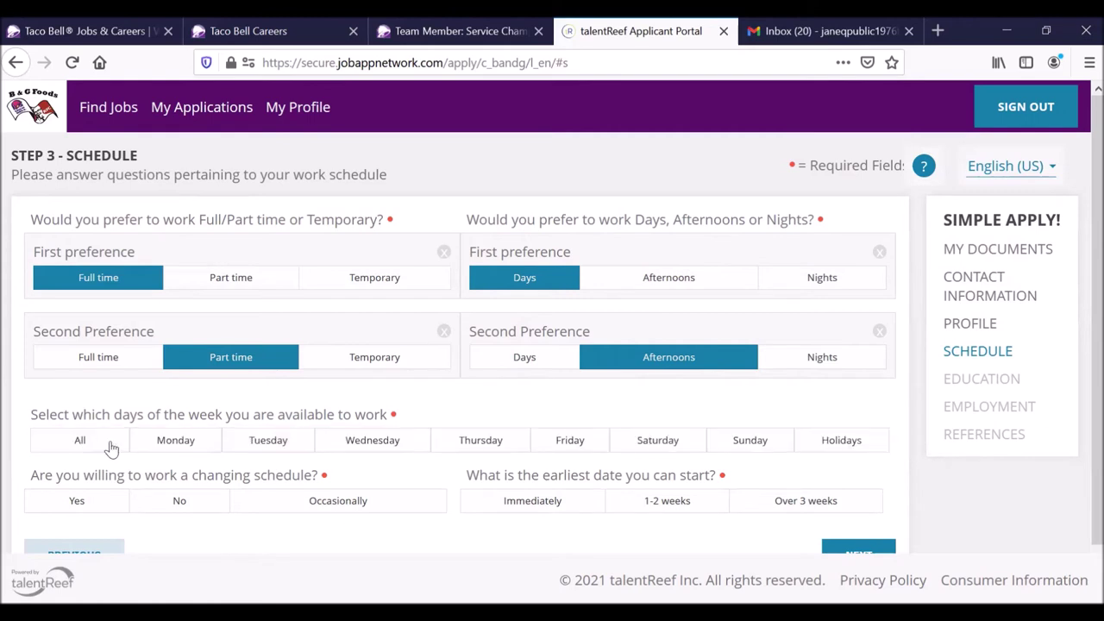
pyautogui.click(190, 445)
pyautogui.click(271, 449)
pyautogui.click(423, 447)
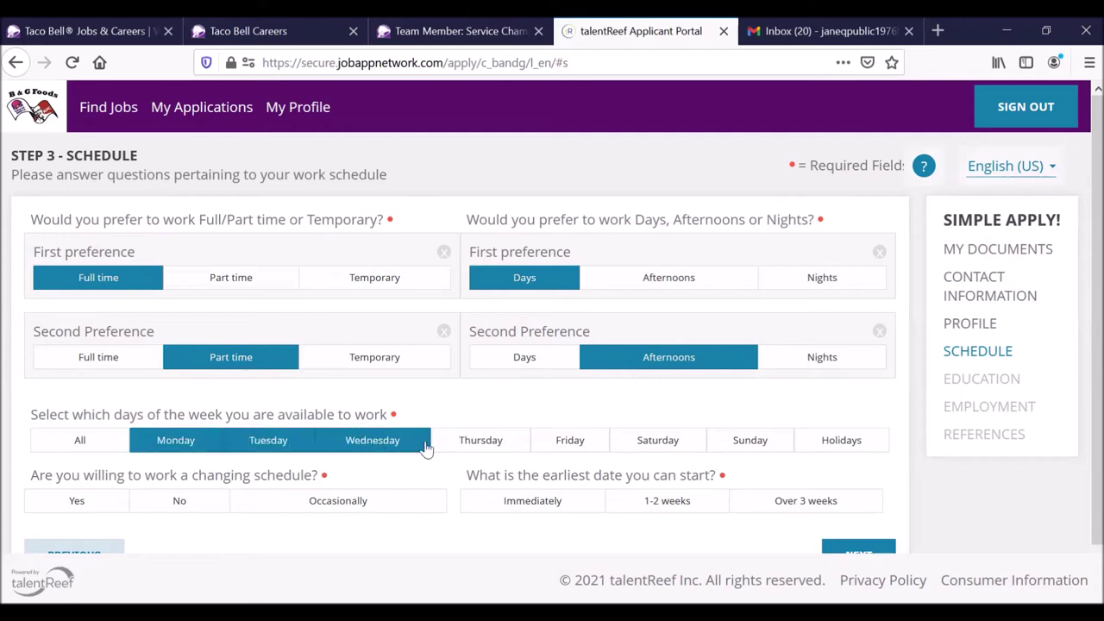
pyautogui.click(466, 449)
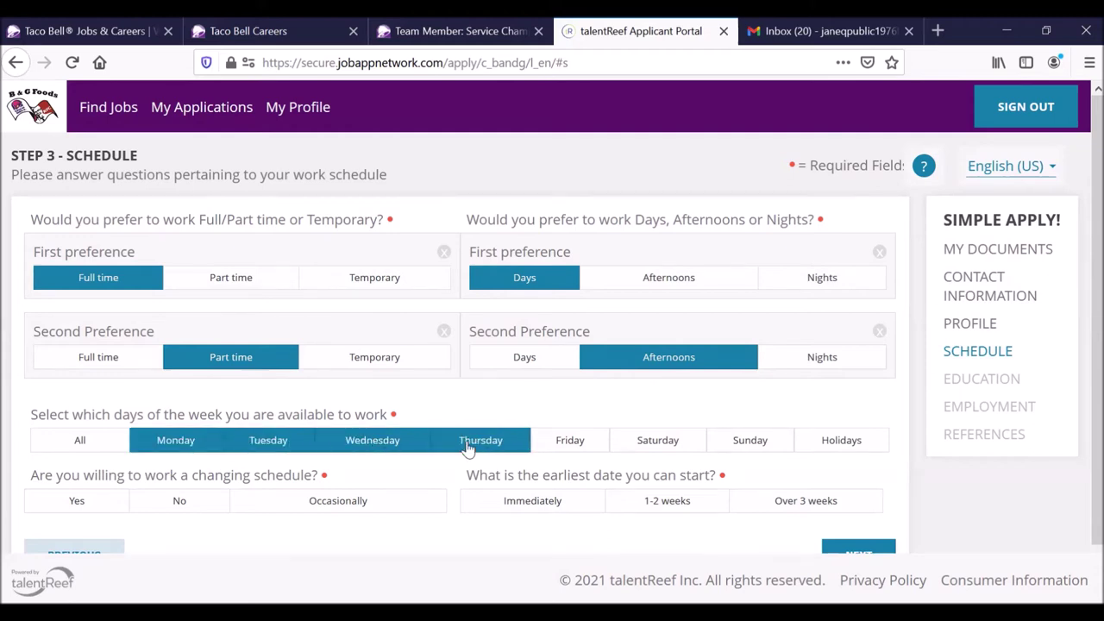
pyautogui.click(565, 444)
pyautogui.click(640, 443)
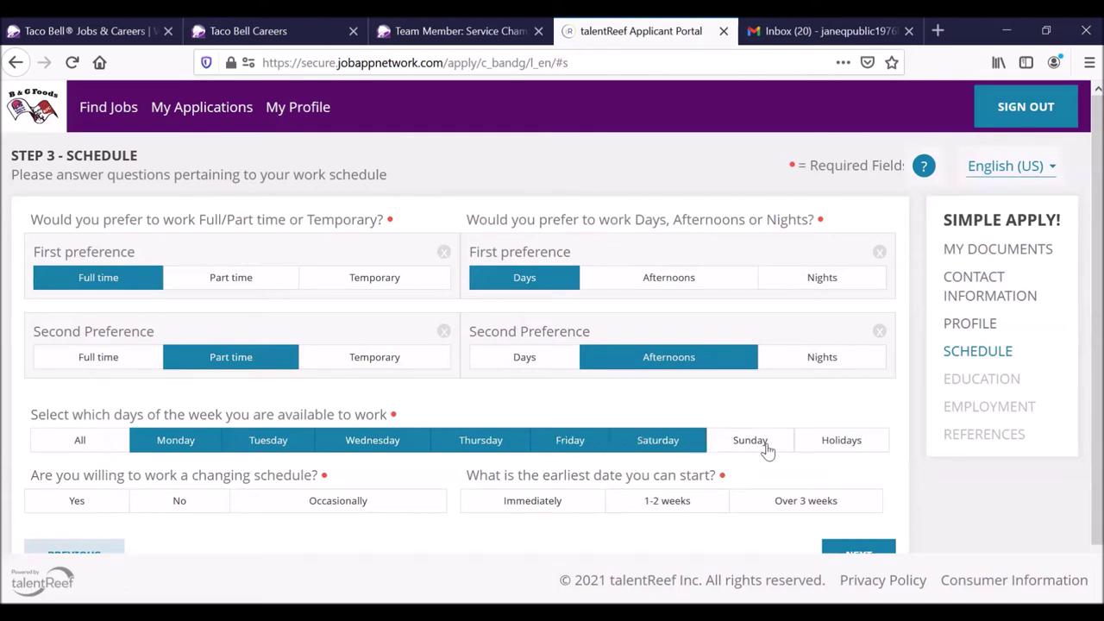
pyautogui.click(832, 444)
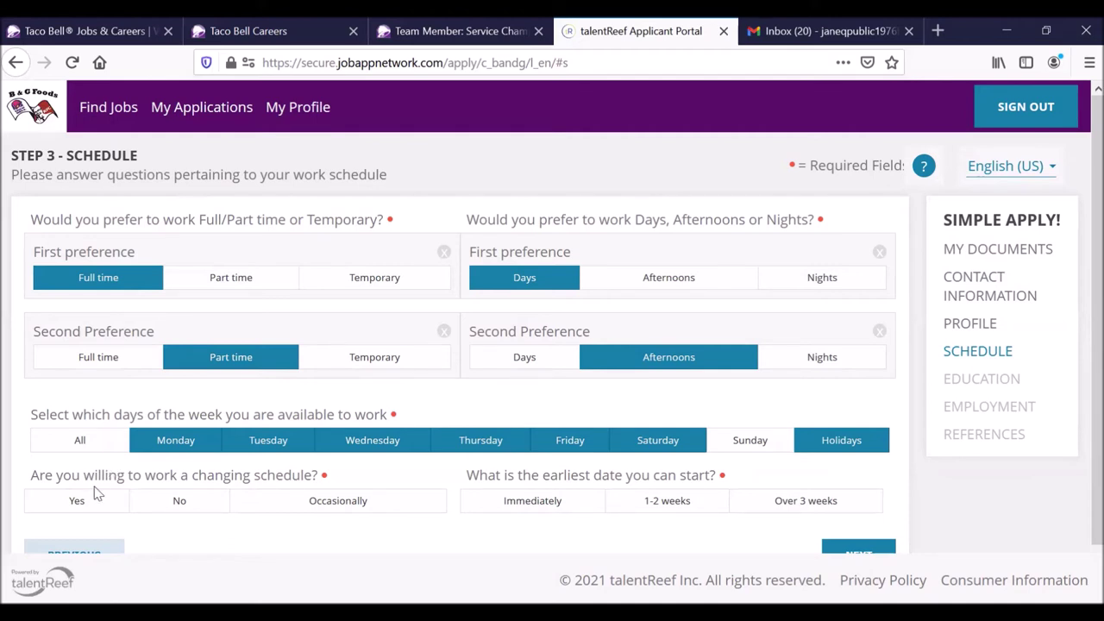
# - Accept schedule changes Occasionally, set the start date to 1-2 weeks, and submit Schedule
pyautogui.click(321, 507)
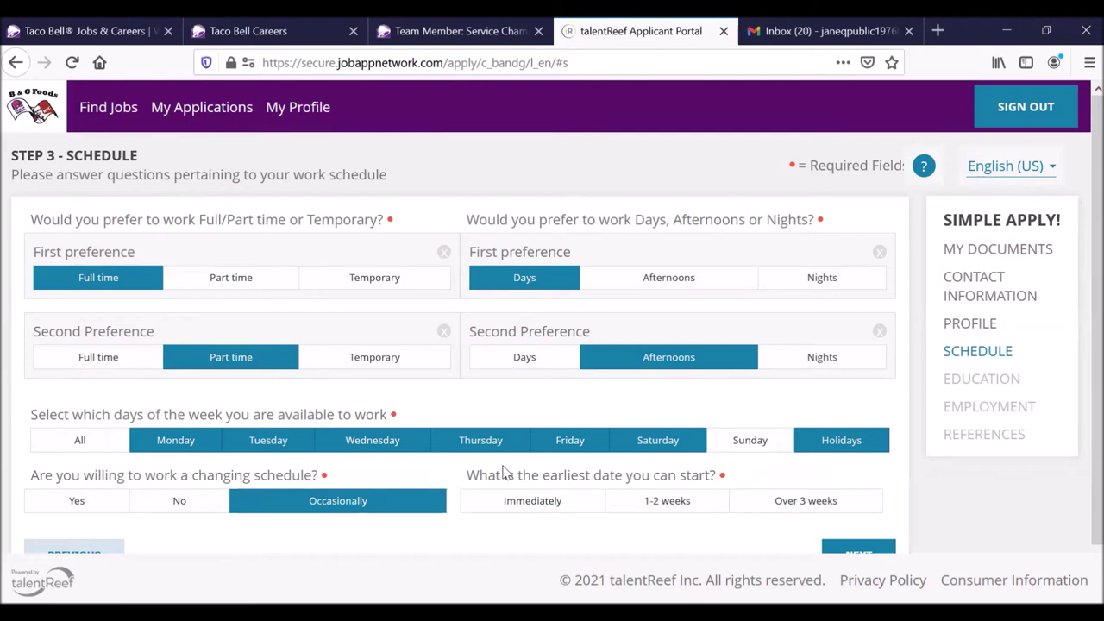
pyautogui.click(531, 507)
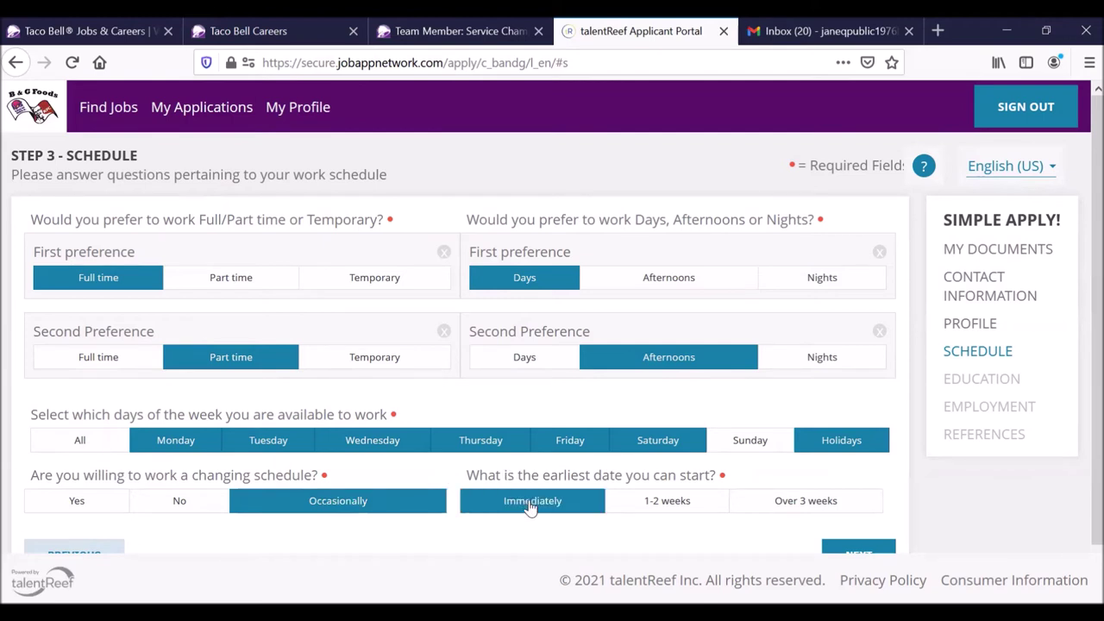
pyautogui.click(675, 507)
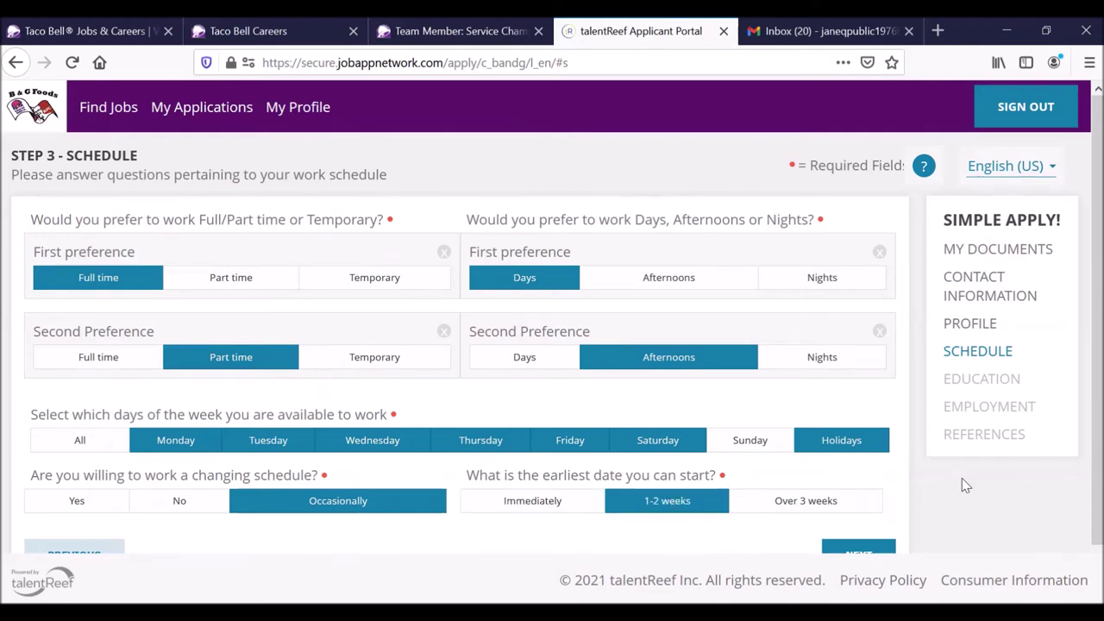
pyautogui.scroll(-1, 948, 461)
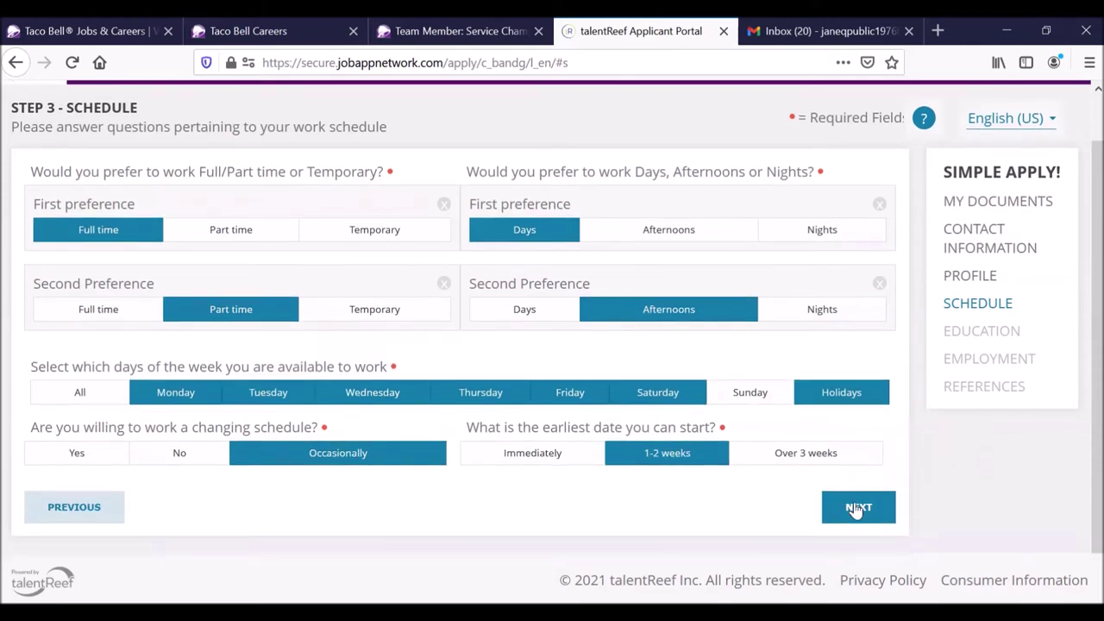
pyautogui.click(856, 508)
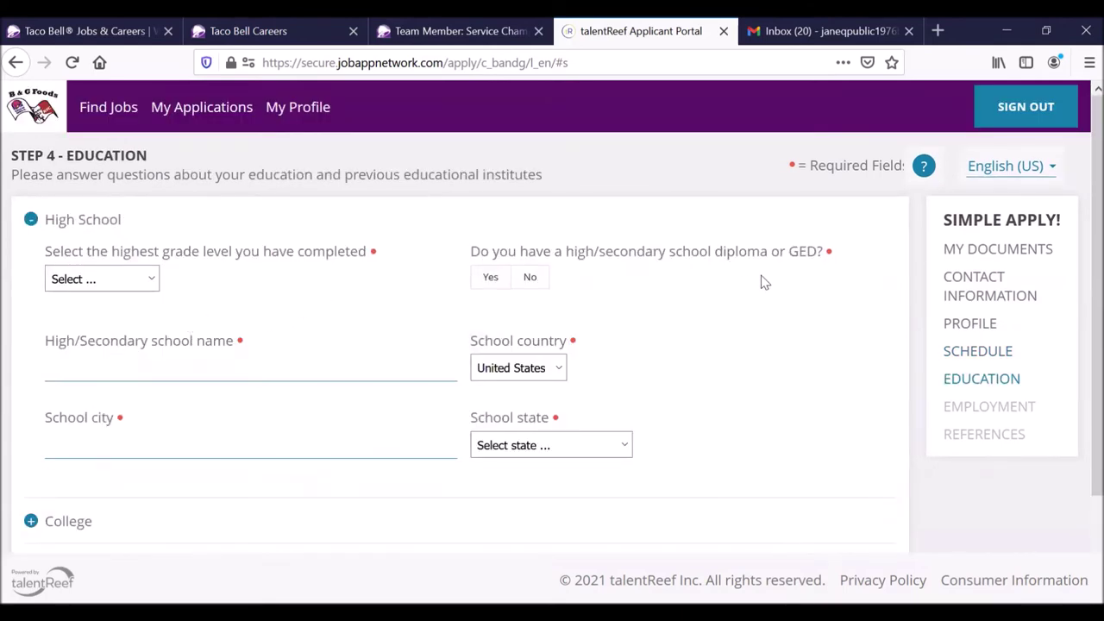
# - Set highest grade completed to 12th Grade and answer Yes to having a diploma or GED
pyautogui.click(151, 280)
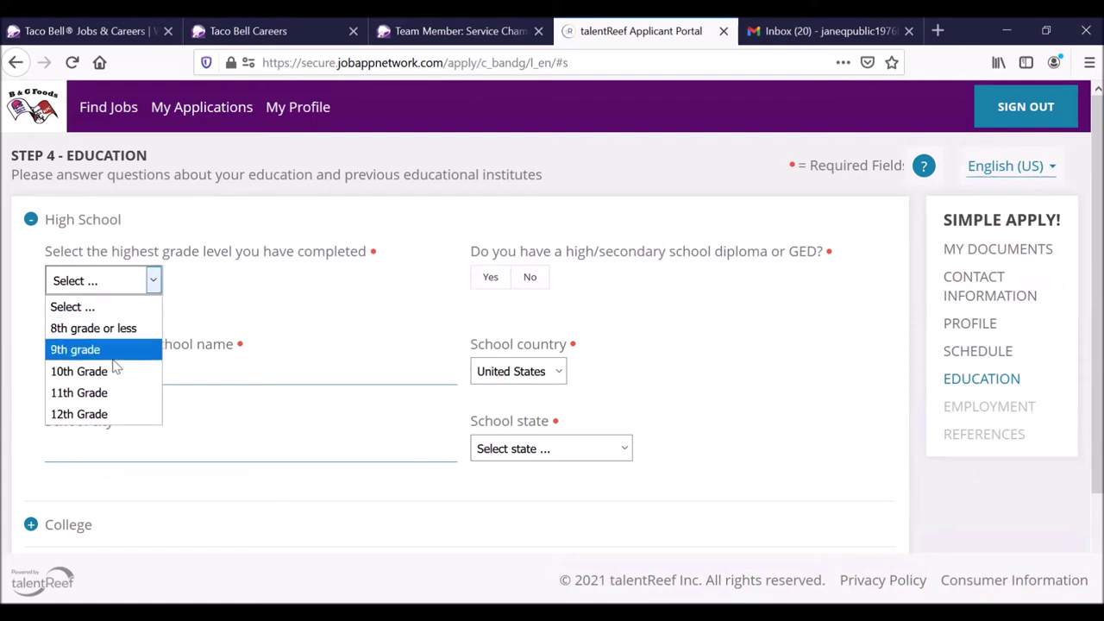
pyautogui.click(106, 415)
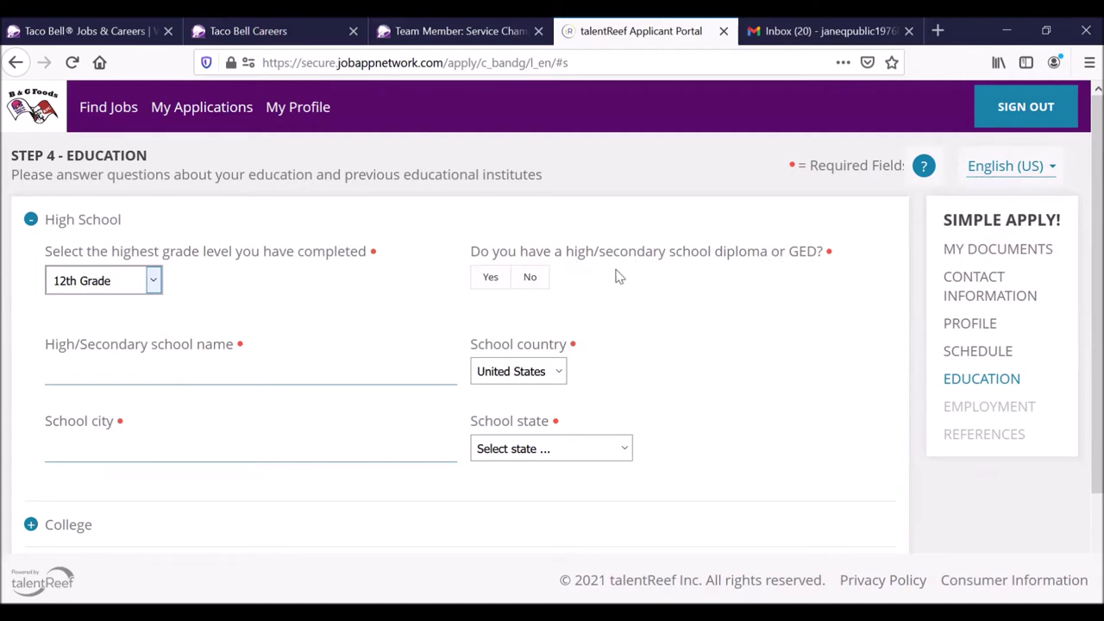
pyautogui.click(490, 277)
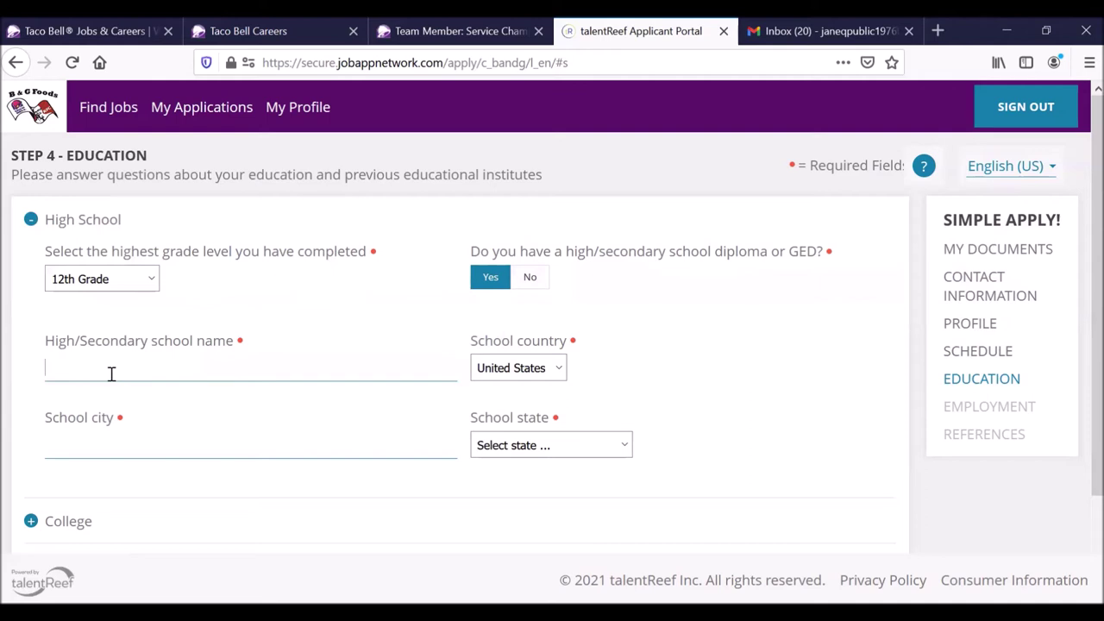
# - Enter McKinley High School in Baton Rouge, with Louisiana as the school state
pyautogui.write('McKinley High School')
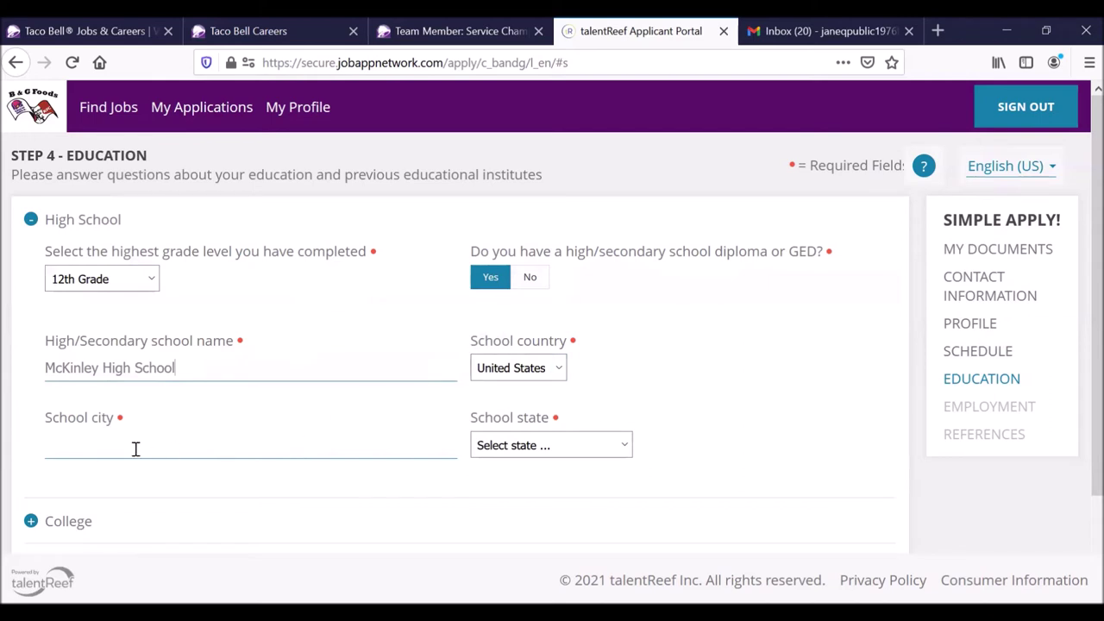
pyautogui.click(92, 450)
pyautogui.write('Baton Rouge')
pyautogui.click(622, 452)
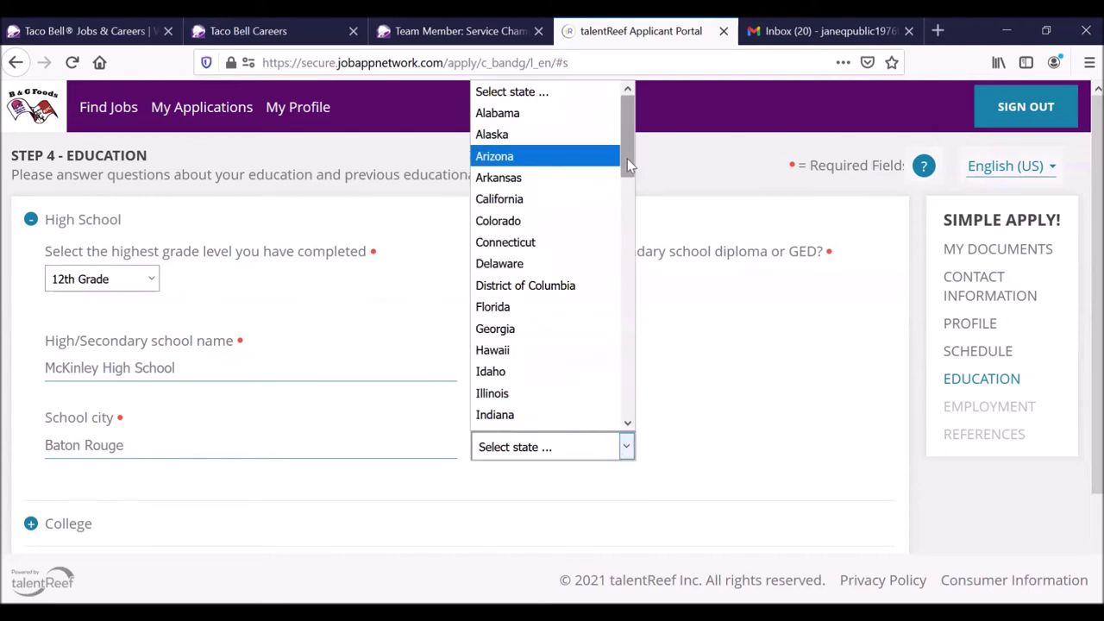
pyautogui.scroll(-3, 627, 159)
pyautogui.click(535, 277)
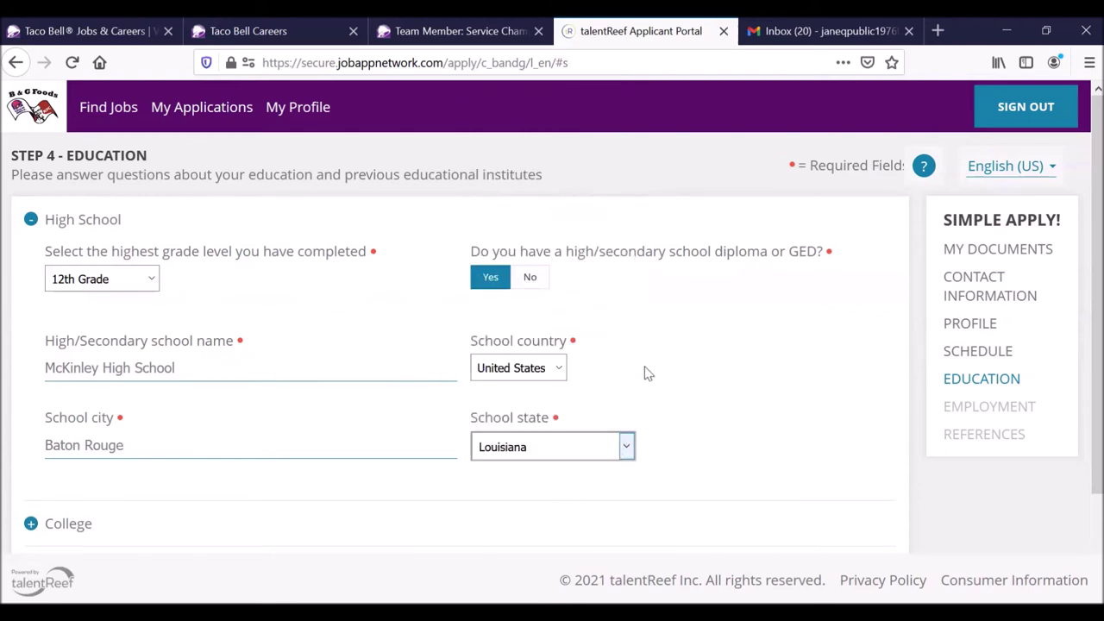
pyautogui.scroll(-2, 658, 365)
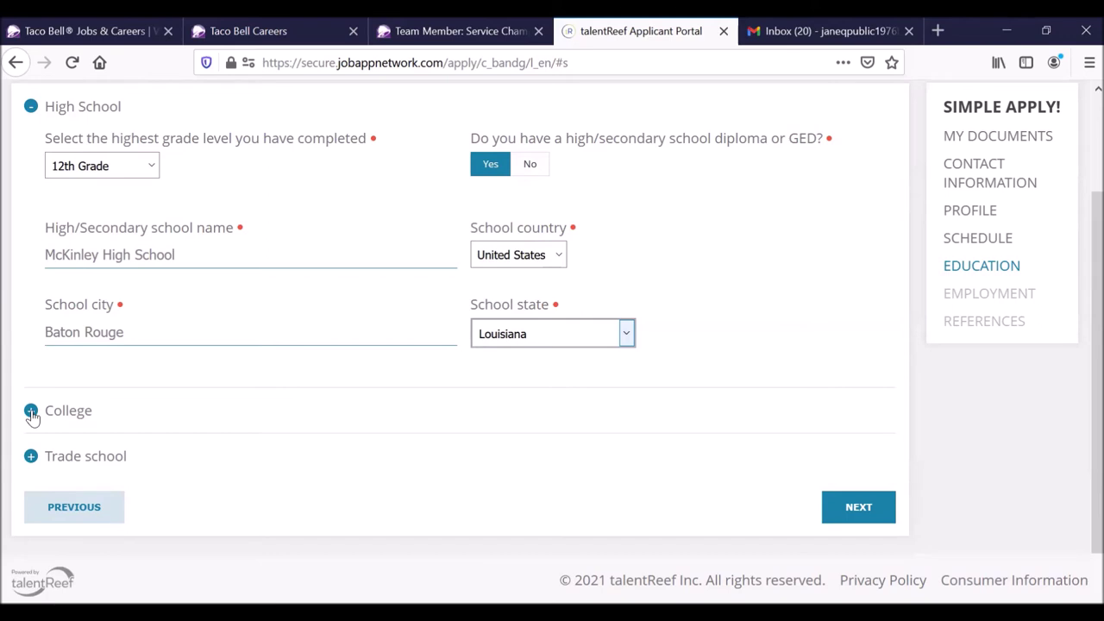
# - Expand the College section and set highest college level to No College / University
pyautogui.click(31, 411)
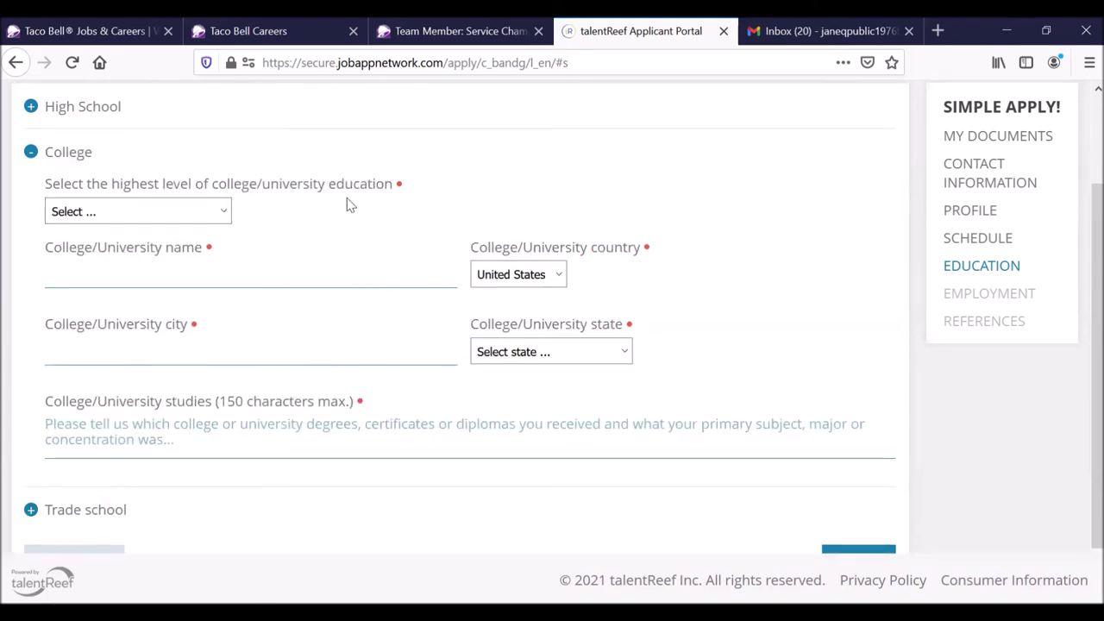
pyautogui.click(224, 213)
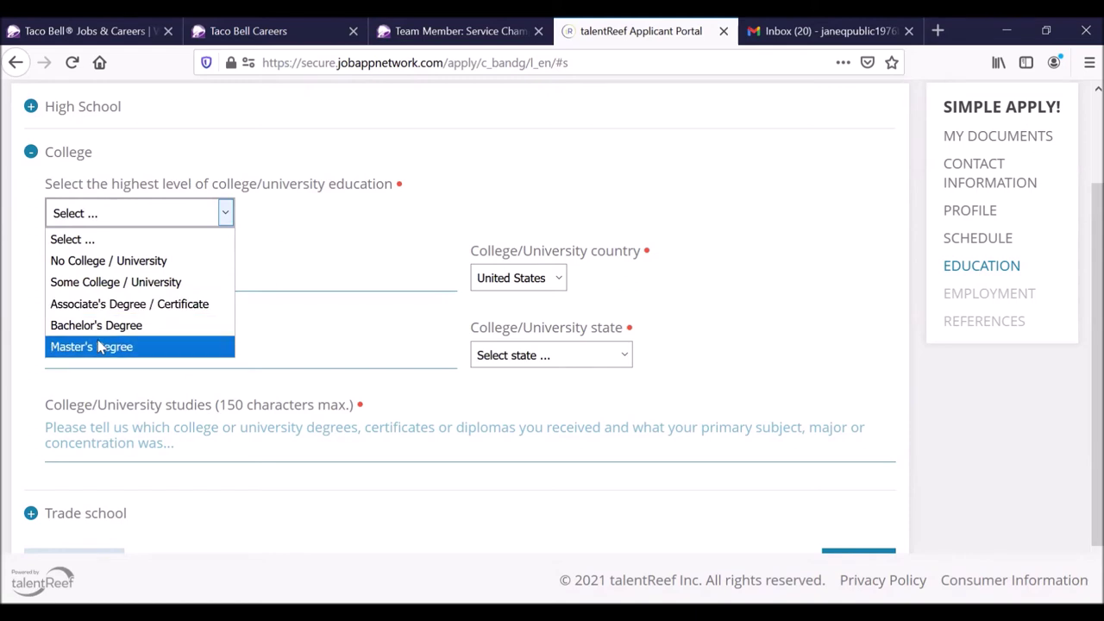
pyautogui.click(127, 261)
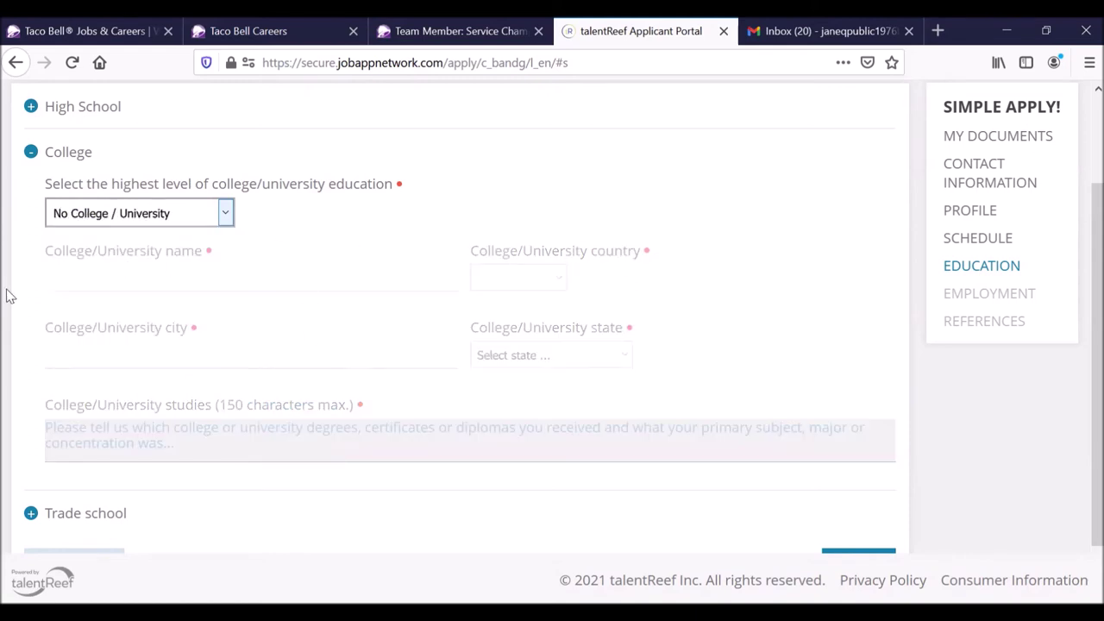
pyautogui.scroll(-1, 6, 296)
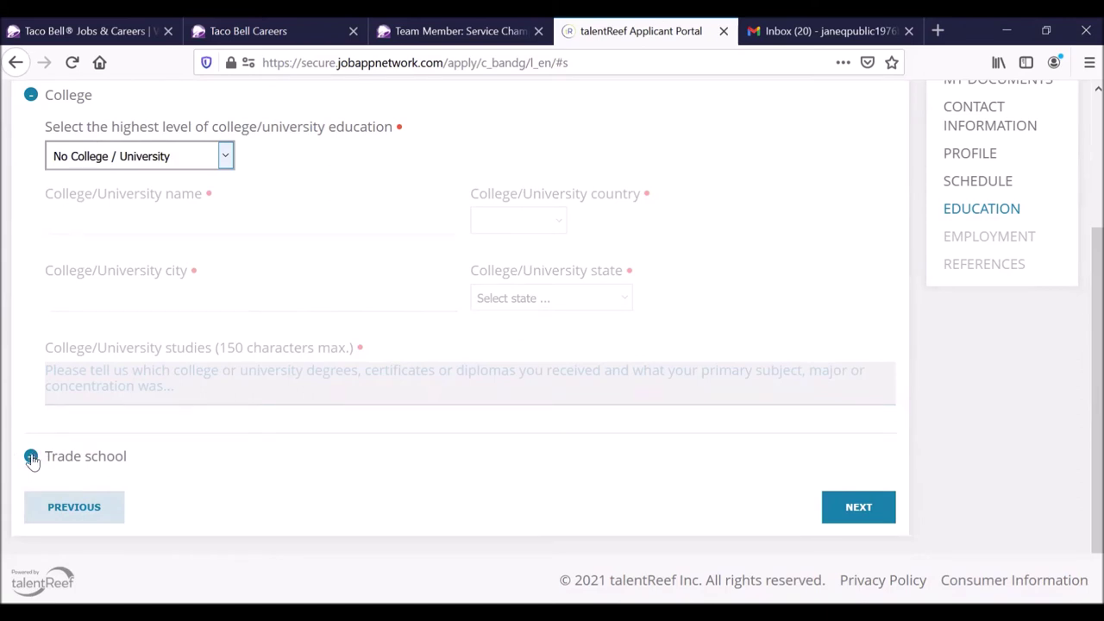
# - Expand Trade school, answer No to attending one, and continue to Employment History
pyautogui.click(31, 456)
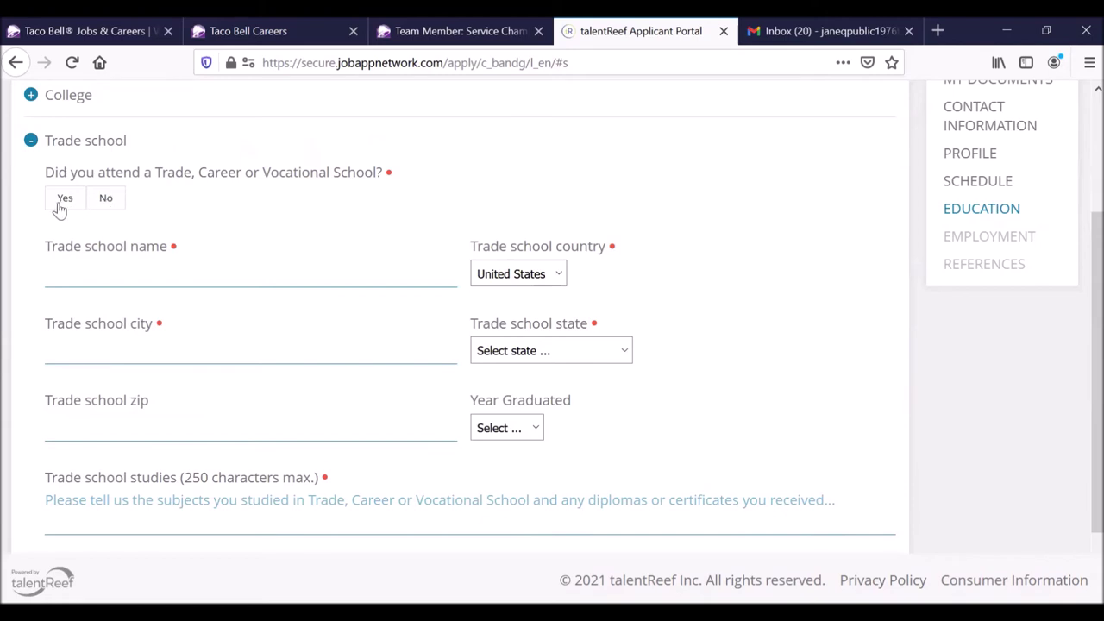
pyautogui.click(93, 273)
pyautogui.click(106, 199)
pyautogui.scroll(-2, 762, 276)
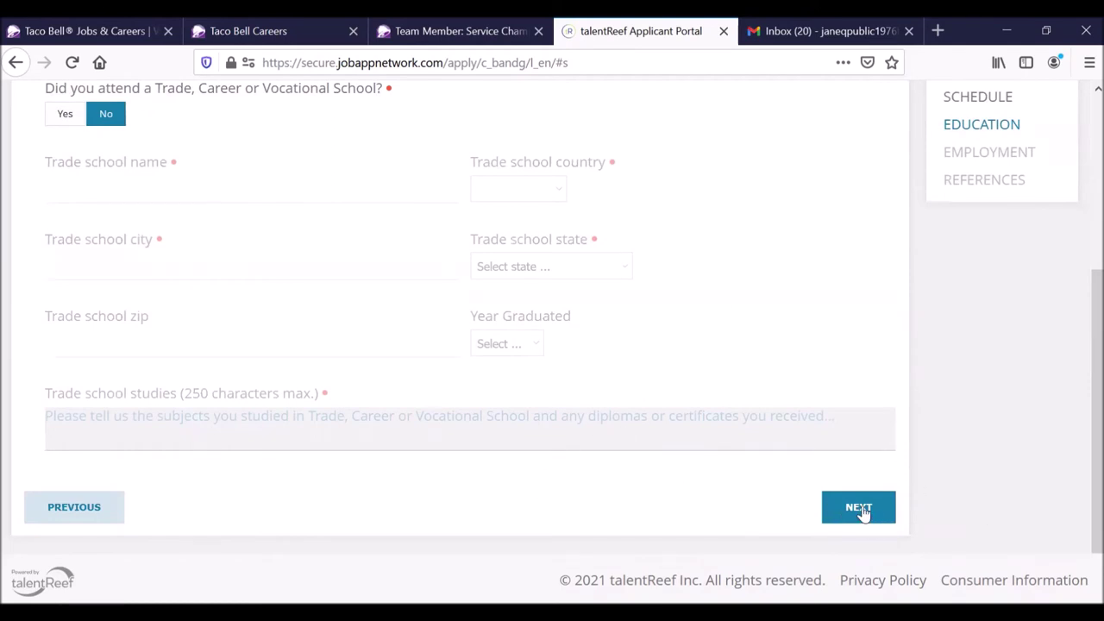
pyautogui.click(859, 508)
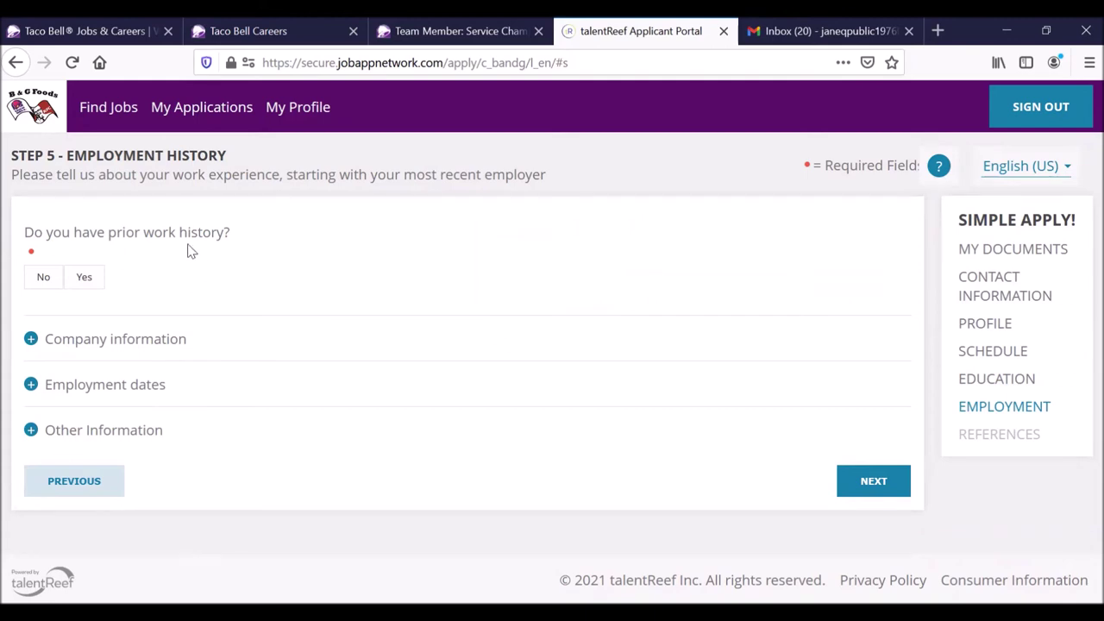
# - Answer Yes to prior work history and enter Wendys in Baton Rouge, Louisiana
pyautogui.click(86, 278)
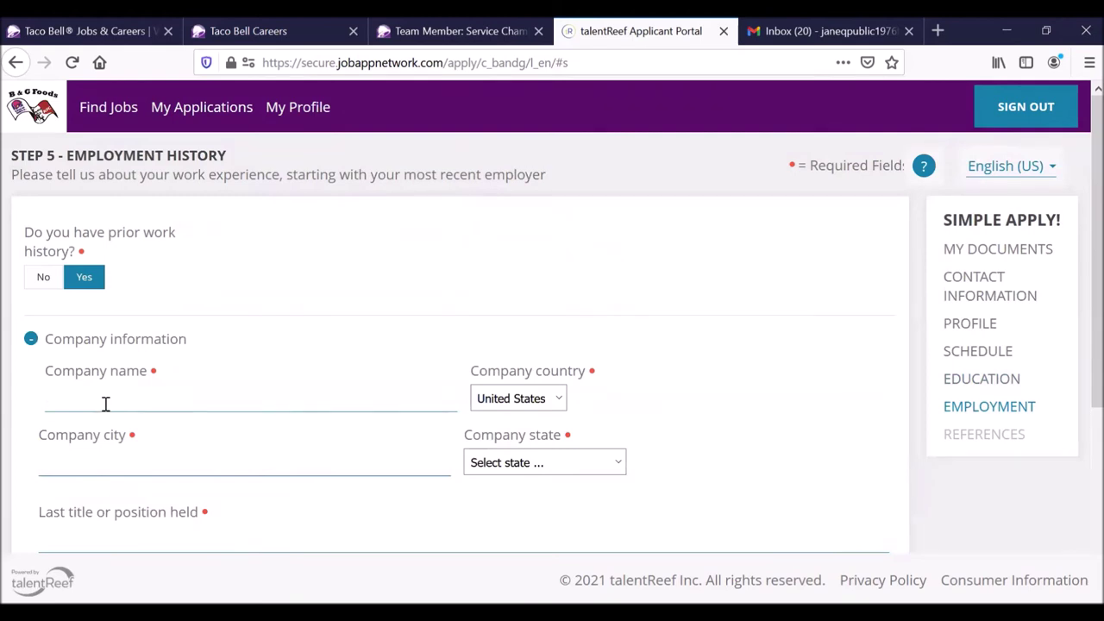
pyautogui.write('Wendys')
pyautogui.write('Baton Rou')
pyautogui.write('ge')
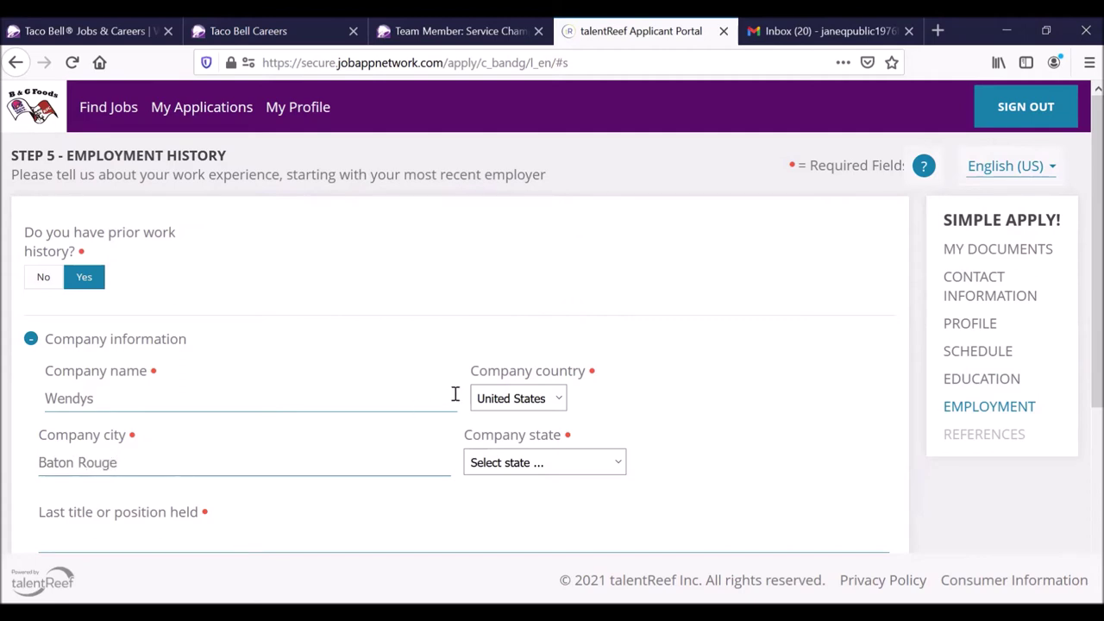
pyautogui.click(620, 467)
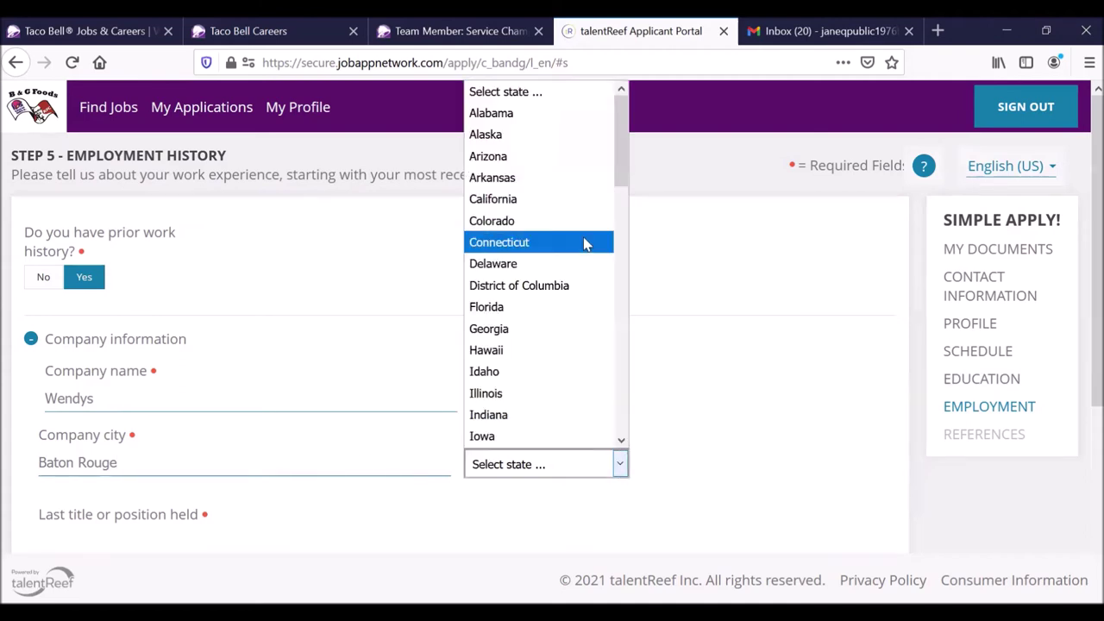
pyautogui.moveTo(621, 173); pyautogui.dragTo(635, 247)
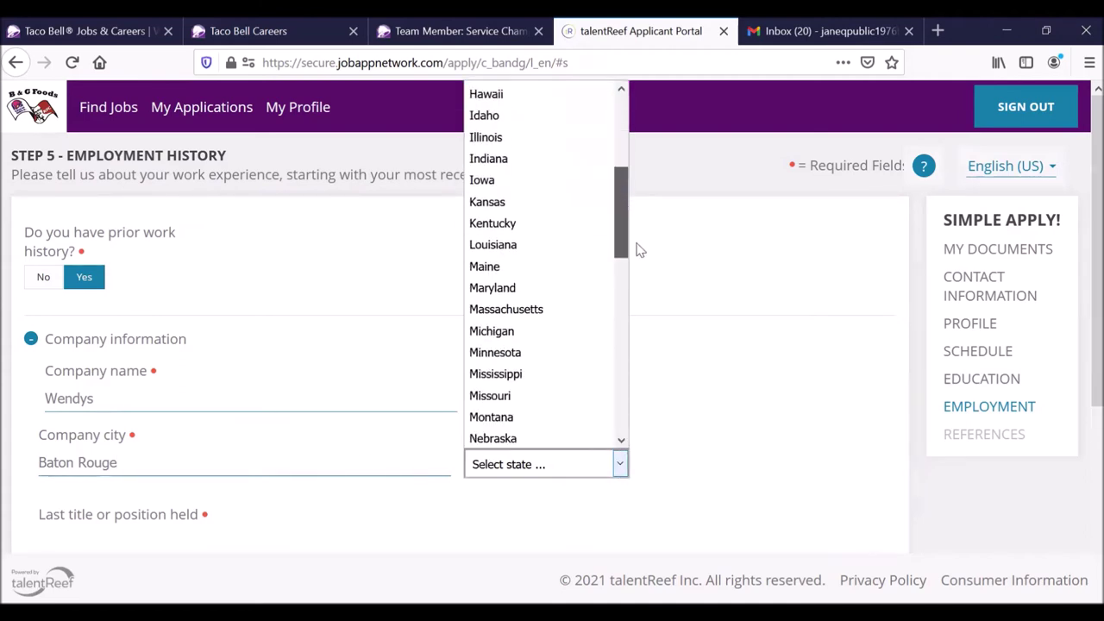
pyautogui.click(554, 245)
pyautogui.scroll(-2, 769, 285)
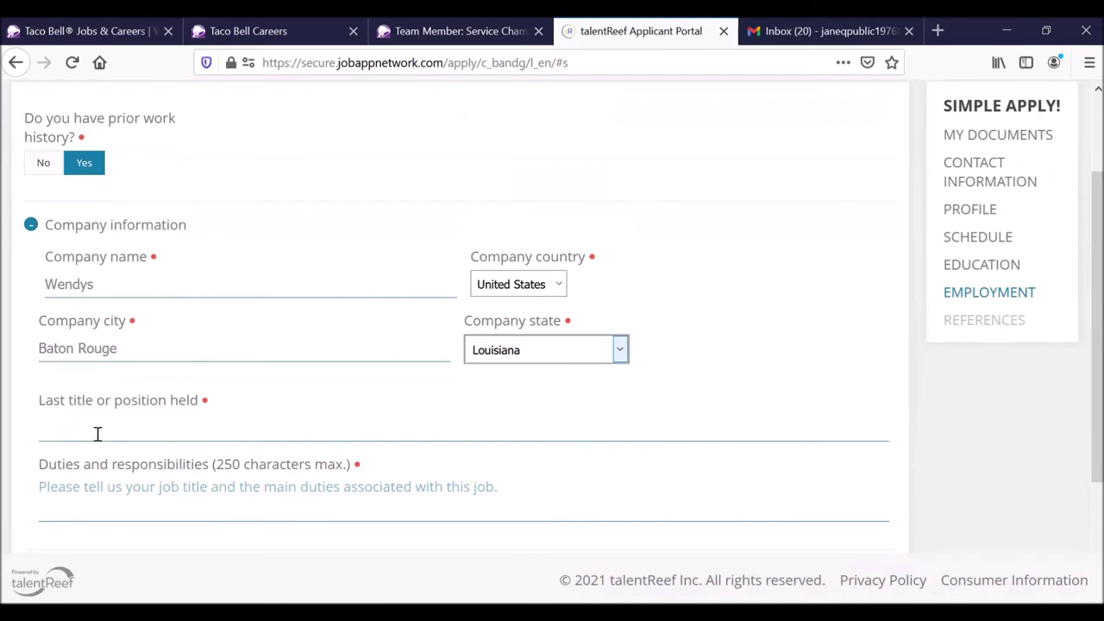
# - Enter last position Team member, with duties taking customer orders and cleaning after closing
pyautogui.click(108, 429)
pyautogui.write('T')
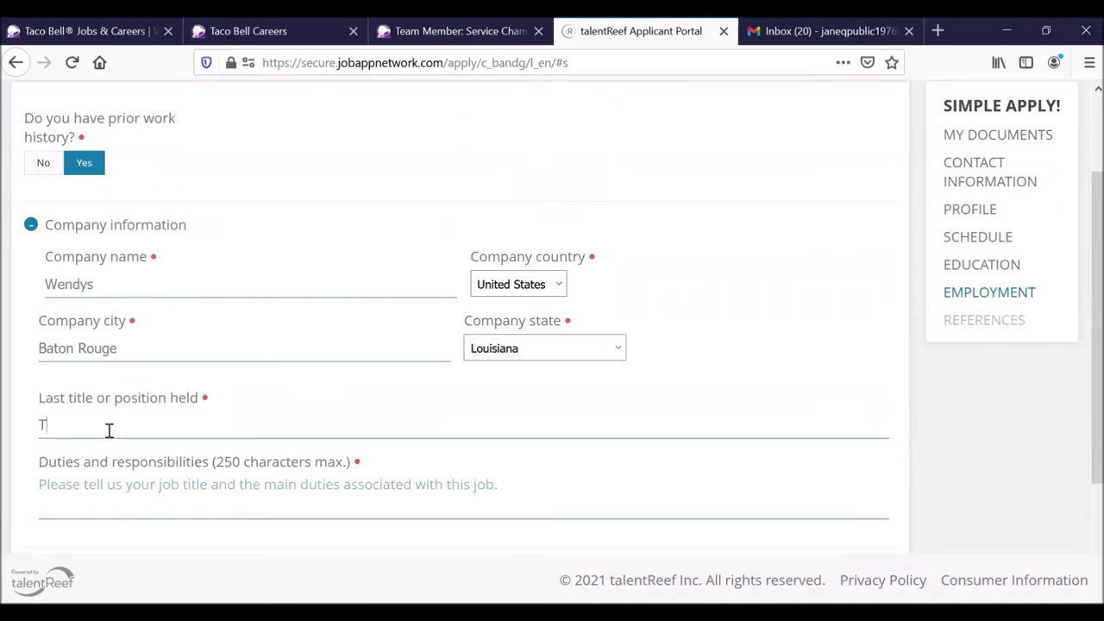
pyautogui.write('eam me')
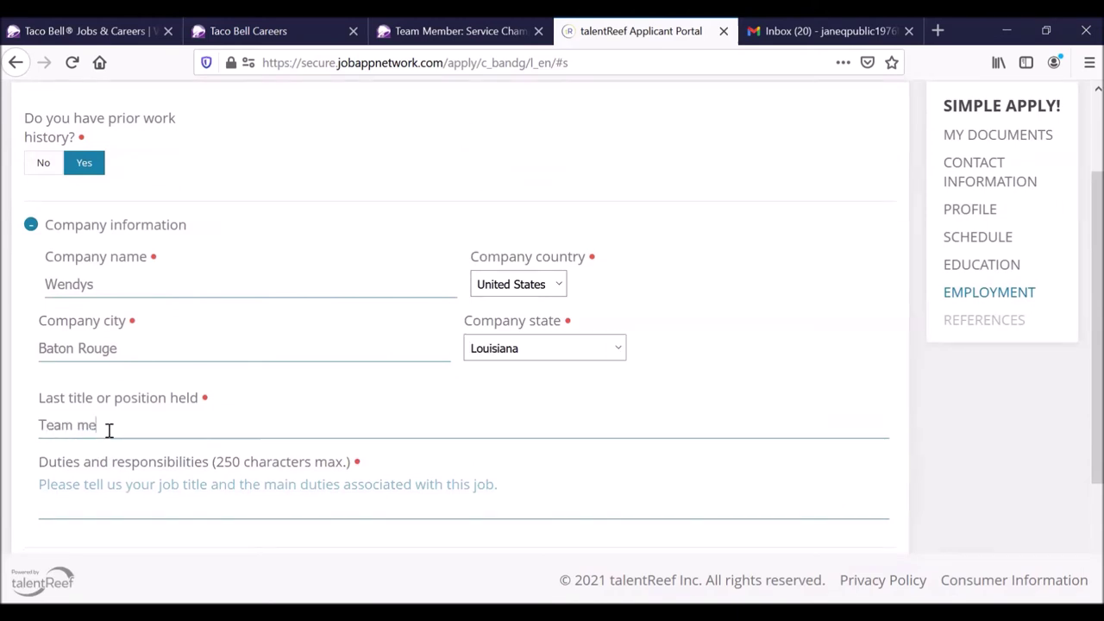
pyautogui.write('mber')
pyautogui.click(89, 489)
pyautogui.write('Took and fulfilled orders for customers, ')
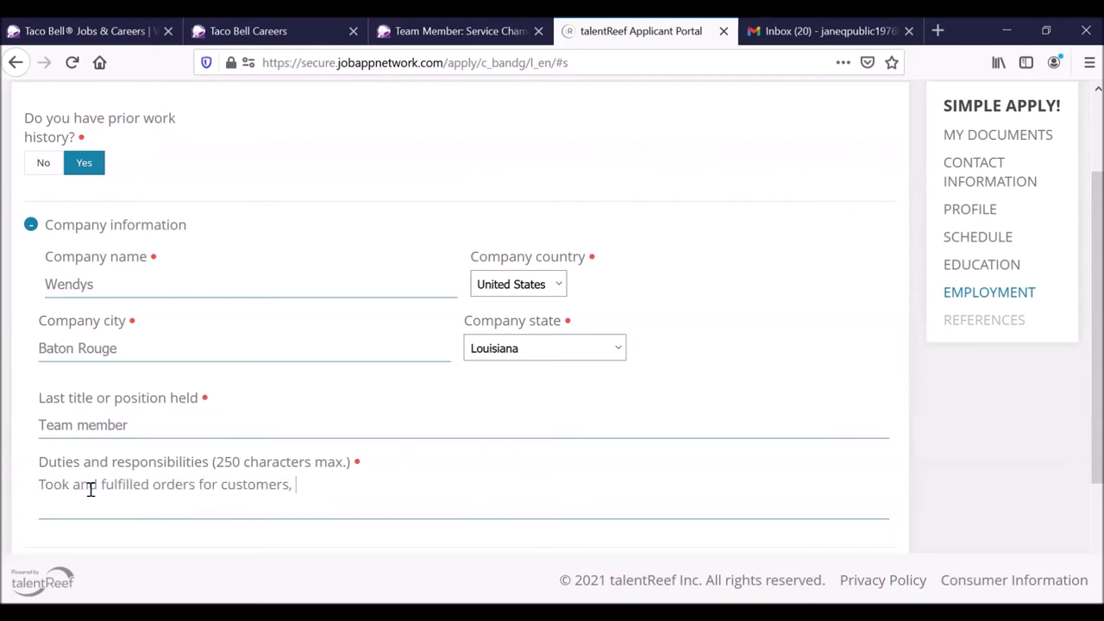
pyautogui.write('cleaned restaurant after closing')
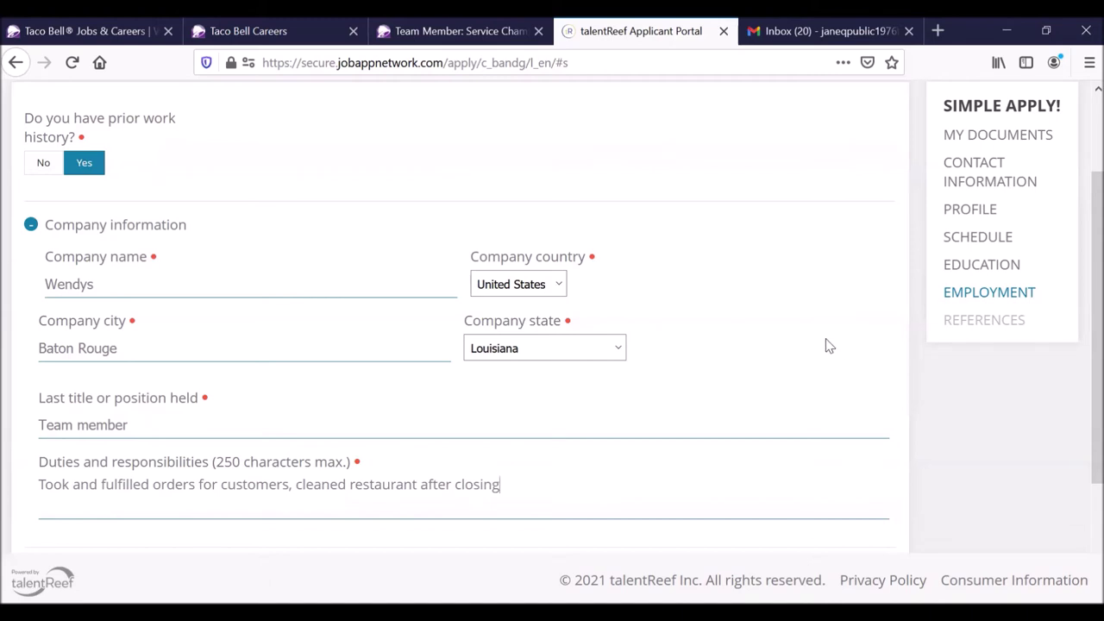
pyautogui.scroll(-3, 802, 348)
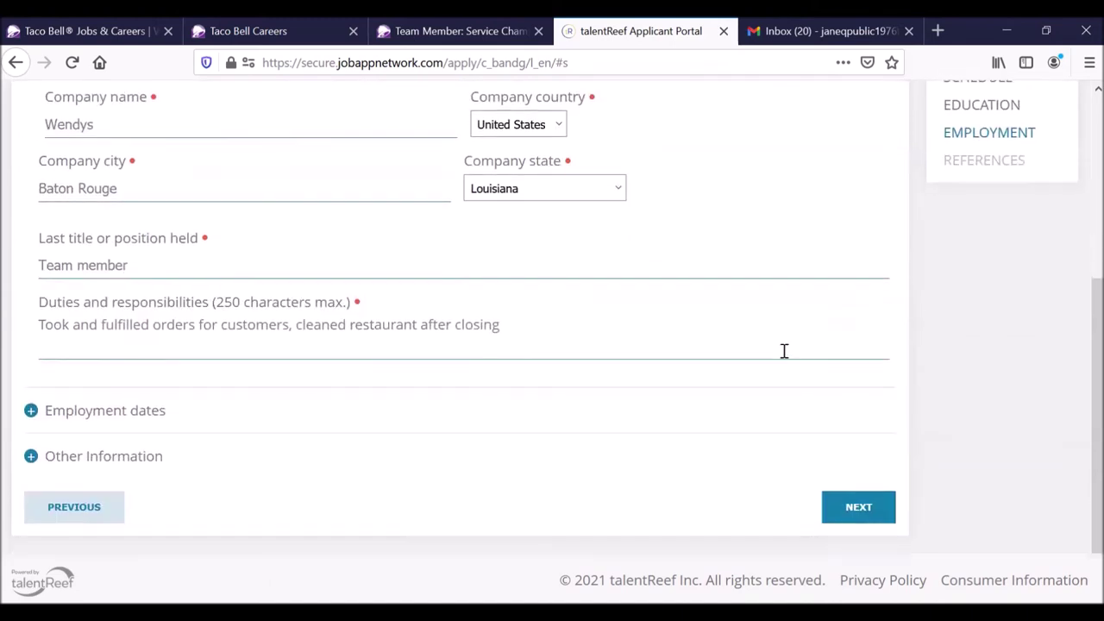
# - Set the reason for leaving the previous job to Better Opportunity
pyautogui.click(31, 412)
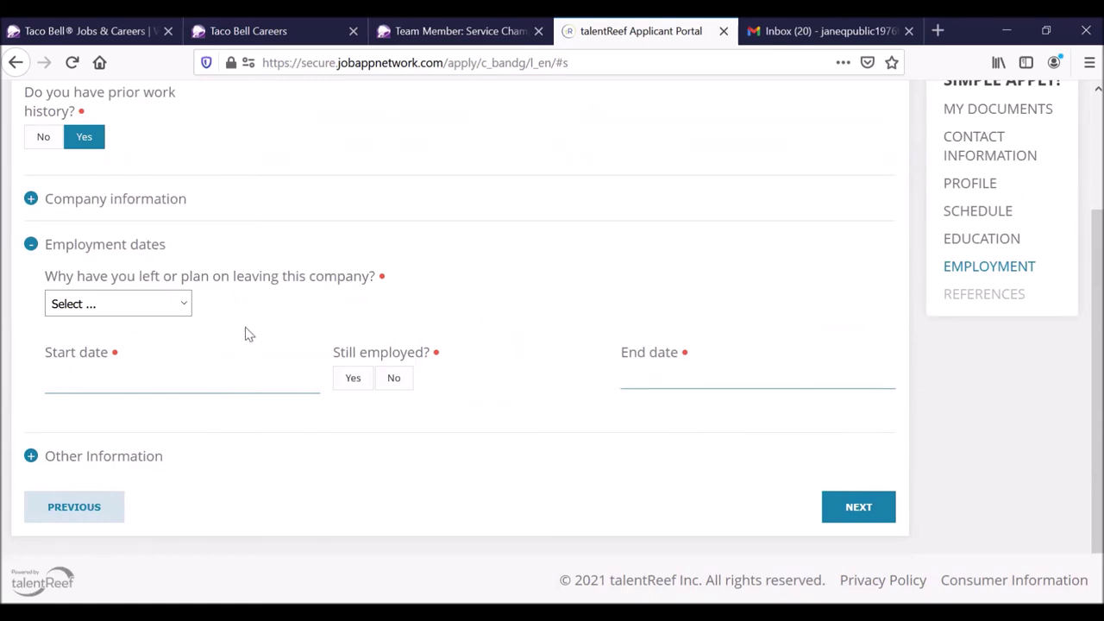
pyautogui.click(184, 314)
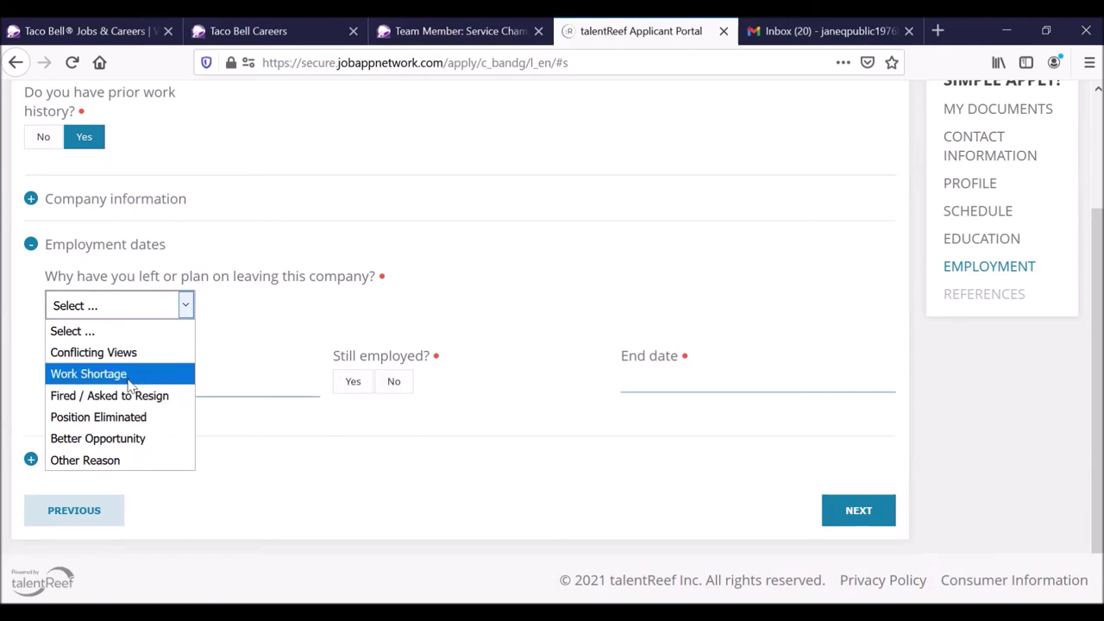
pyautogui.click(132, 442)
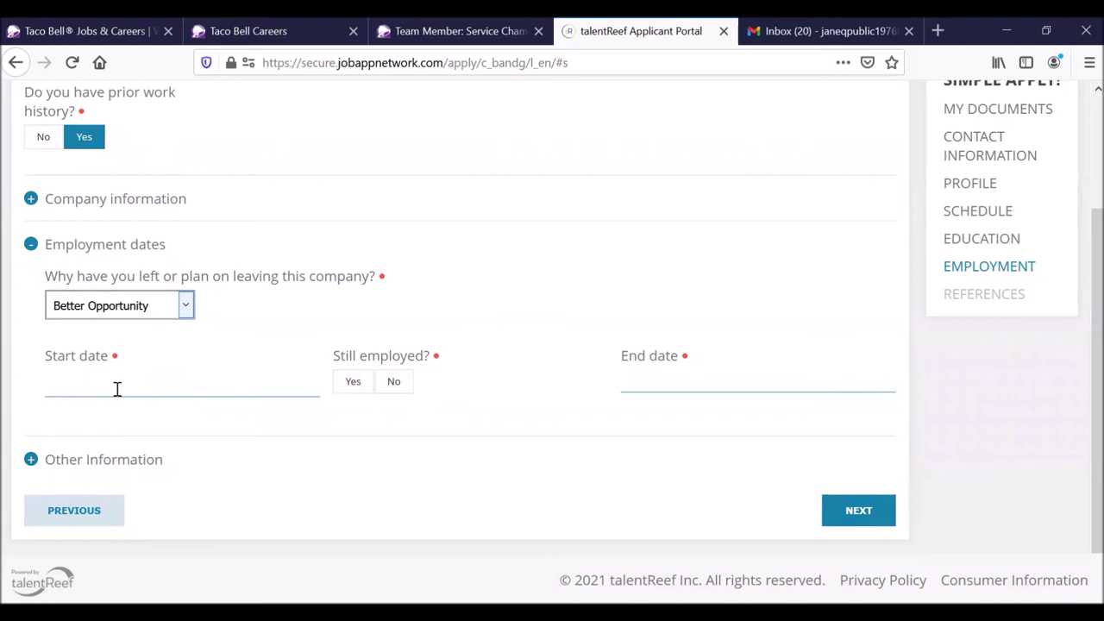
# - Pick December 1, 2017 as the previous job's start date
pyautogui.click(116, 389)
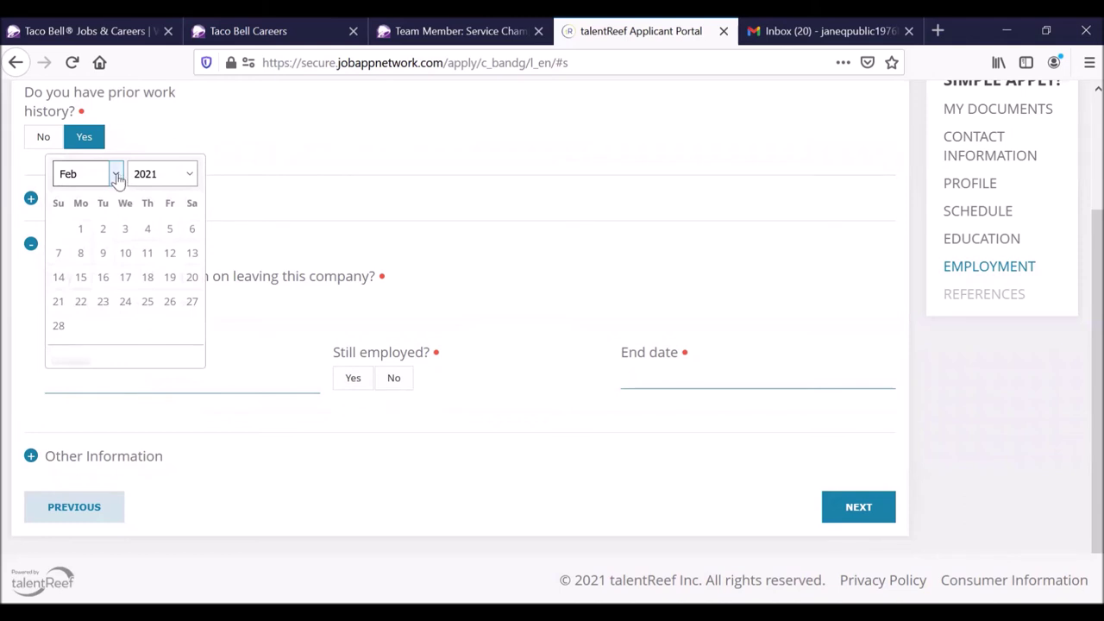
pyautogui.click(115, 175)
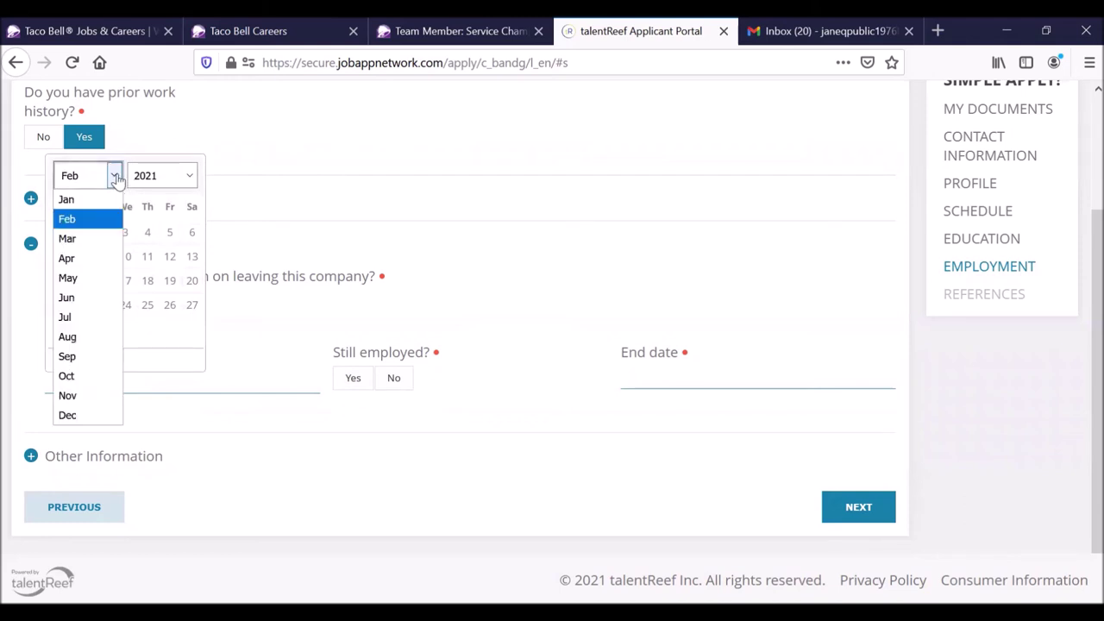
pyautogui.click(85, 417)
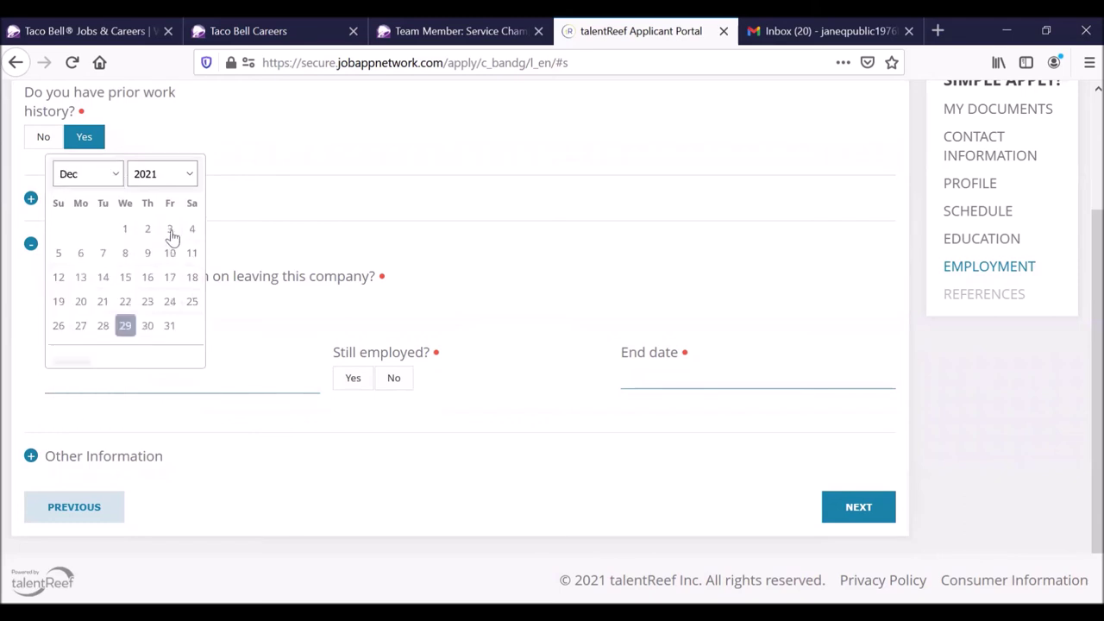
pyautogui.click(189, 175)
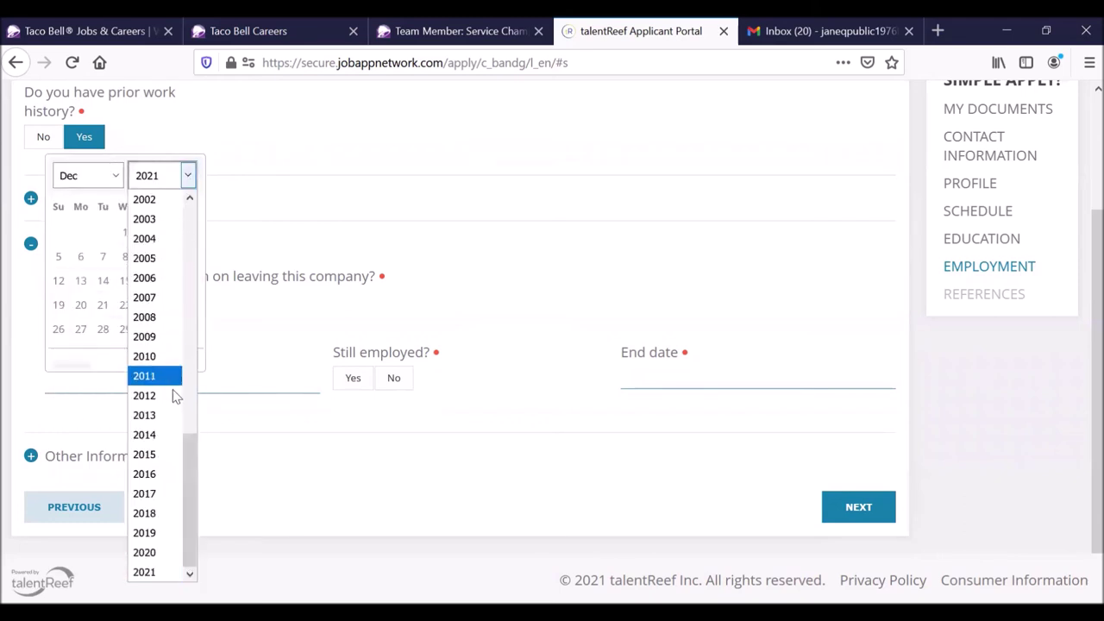
pyautogui.click(164, 494)
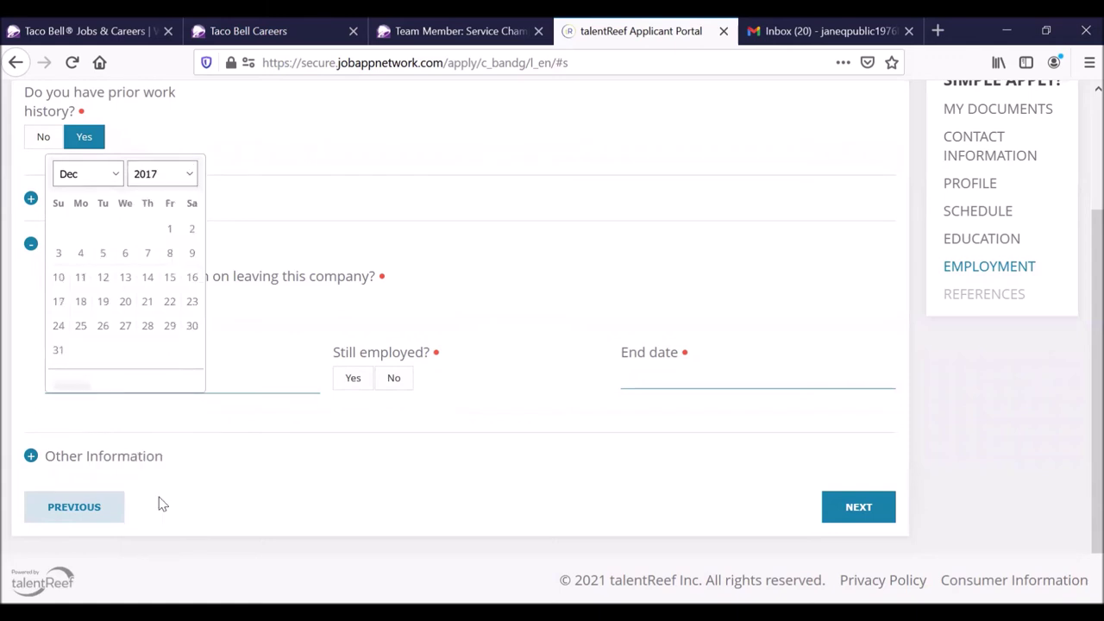
pyautogui.click(170, 230)
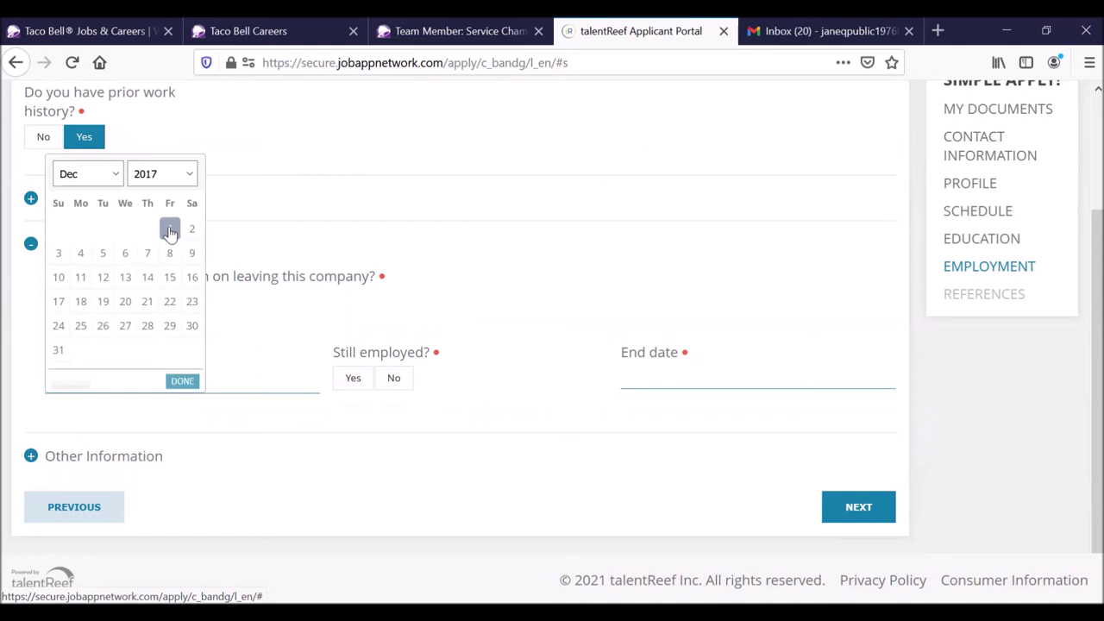
pyautogui.click(182, 382)
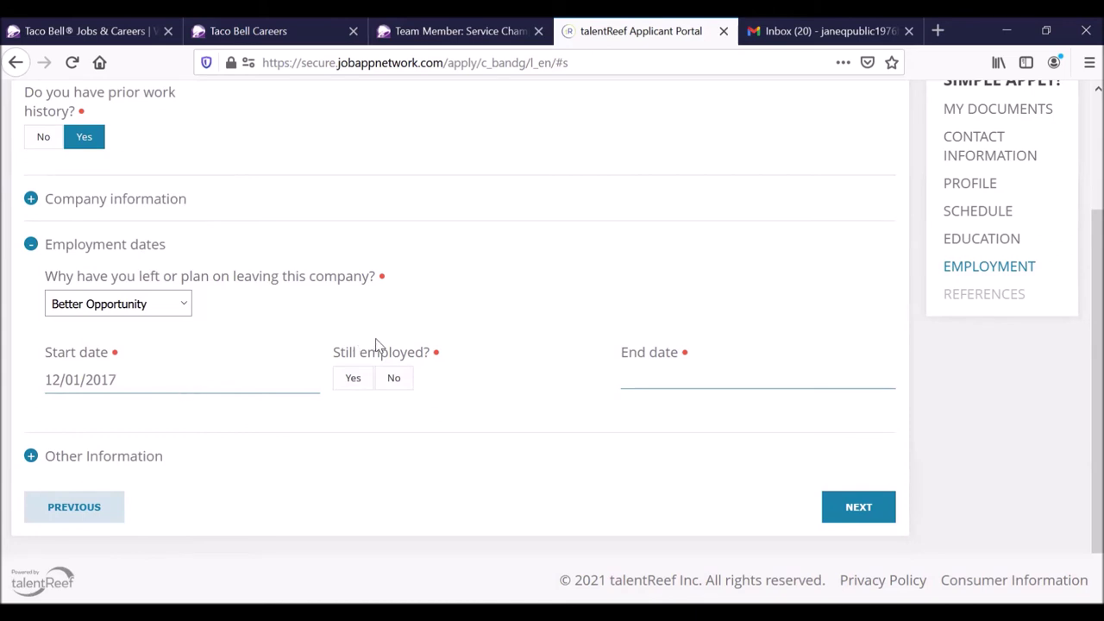
# - Answer No to Still employed and pick February 1, 2021 as the end date
pyautogui.click(396, 382)
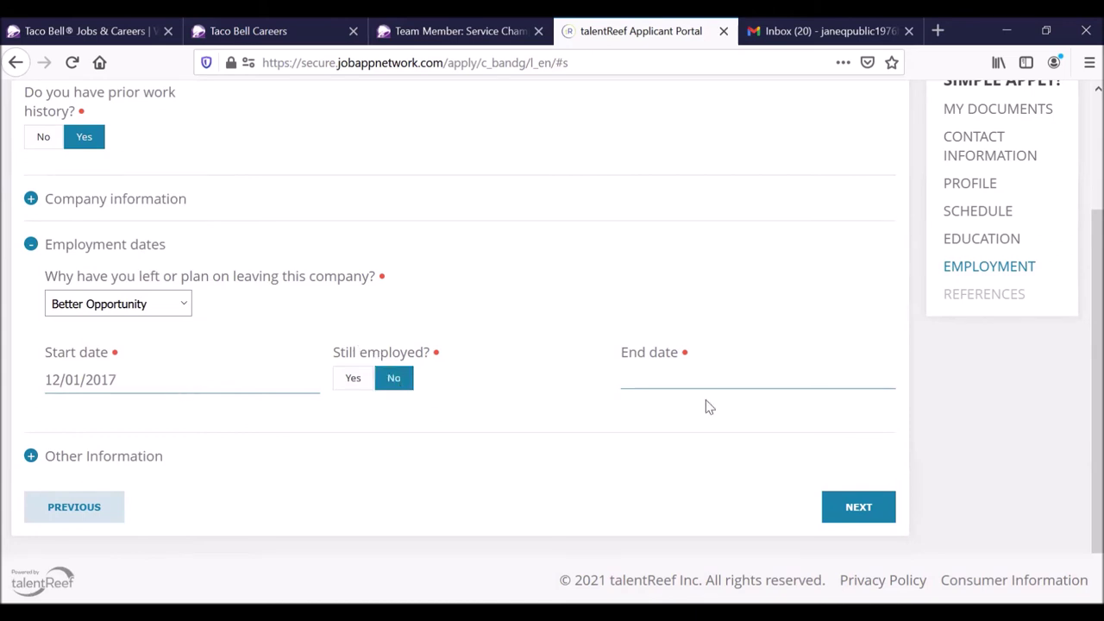
pyautogui.click(653, 382)
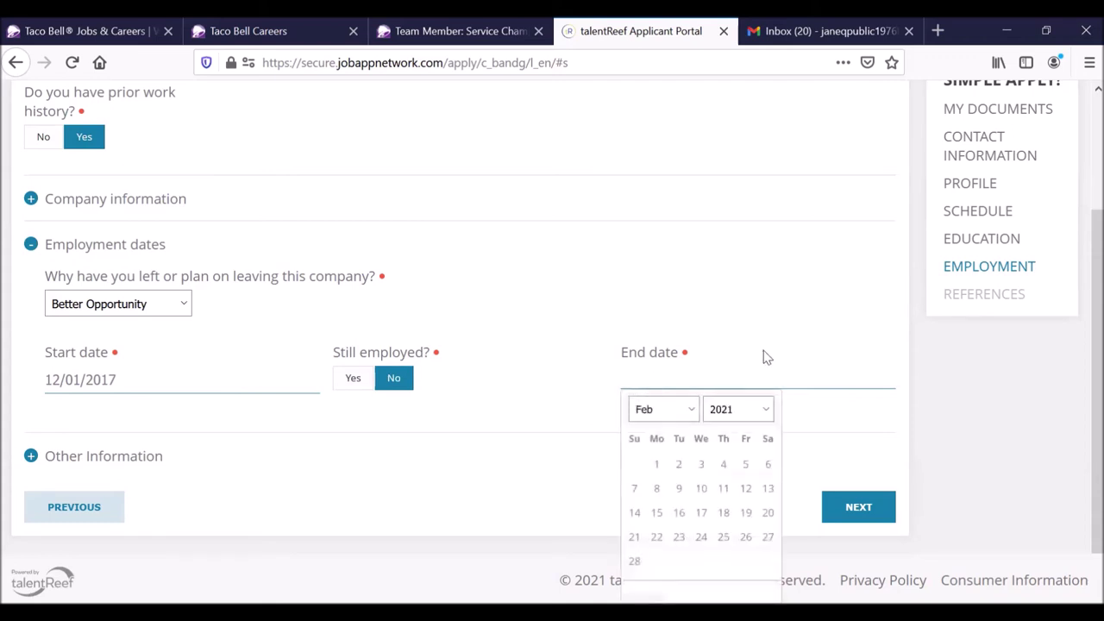
pyautogui.click(695, 411)
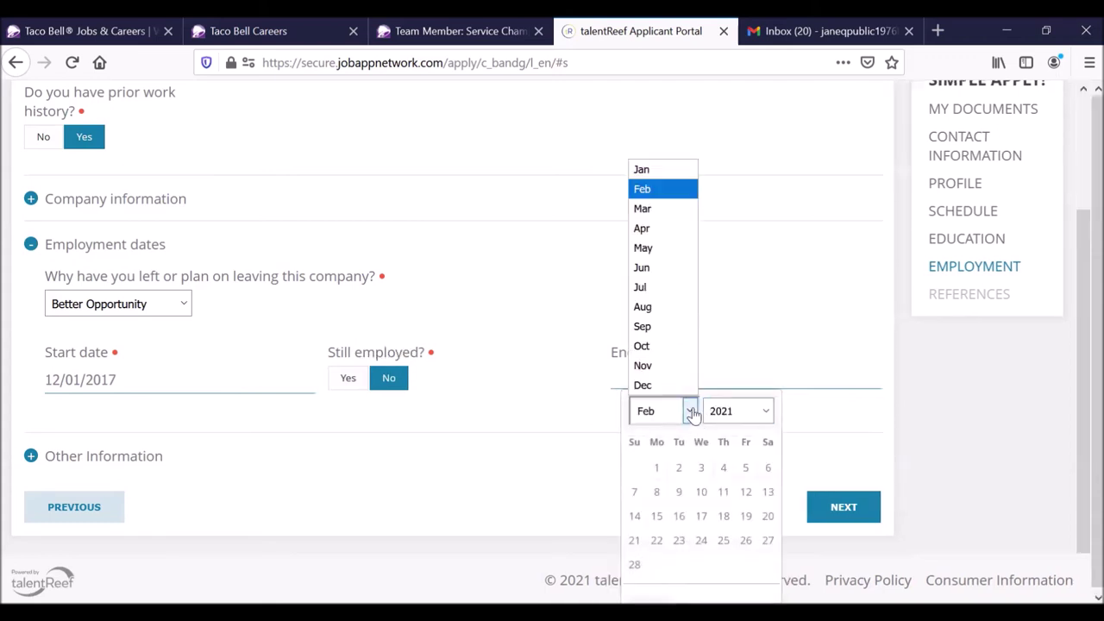
pyautogui.click(661, 255)
pyautogui.click(764, 411)
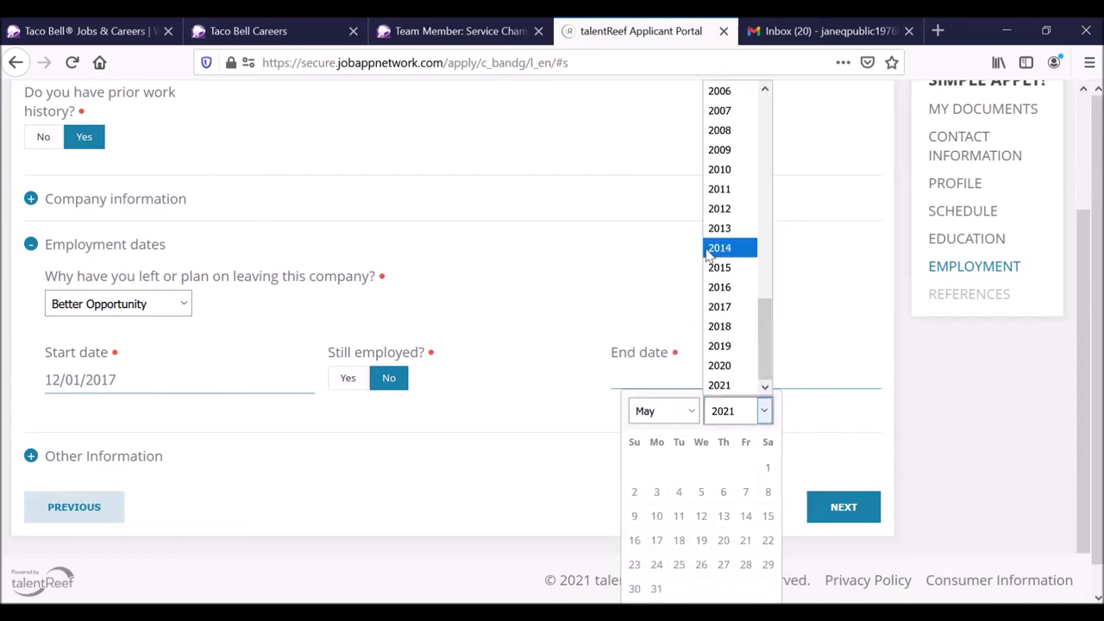
pyautogui.click(725, 364)
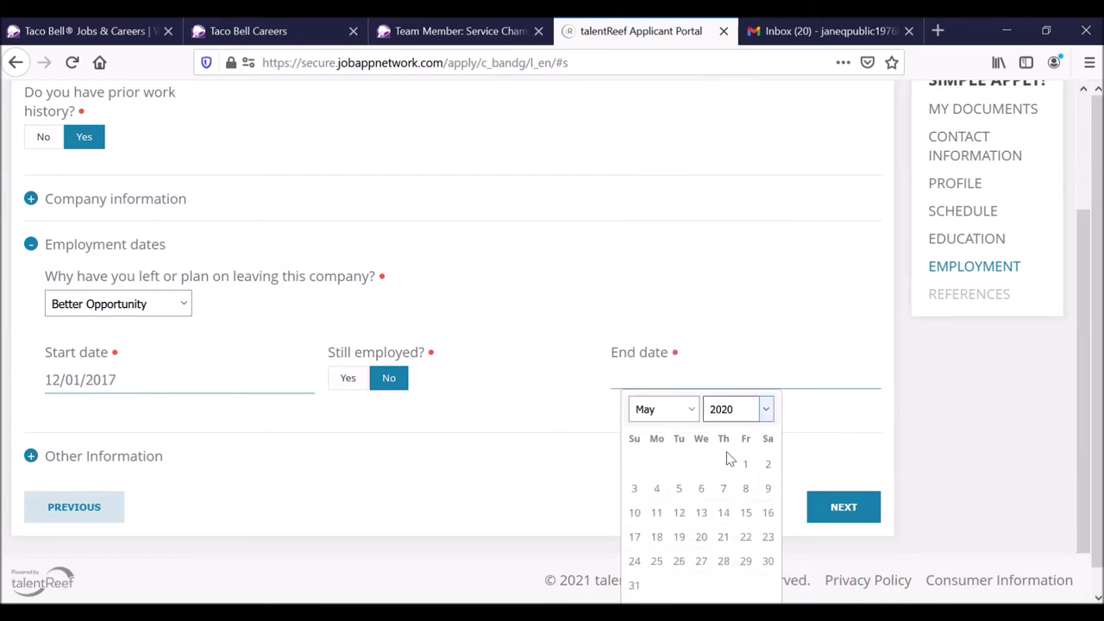
pyautogui.scroll(-1, 1071, 426)
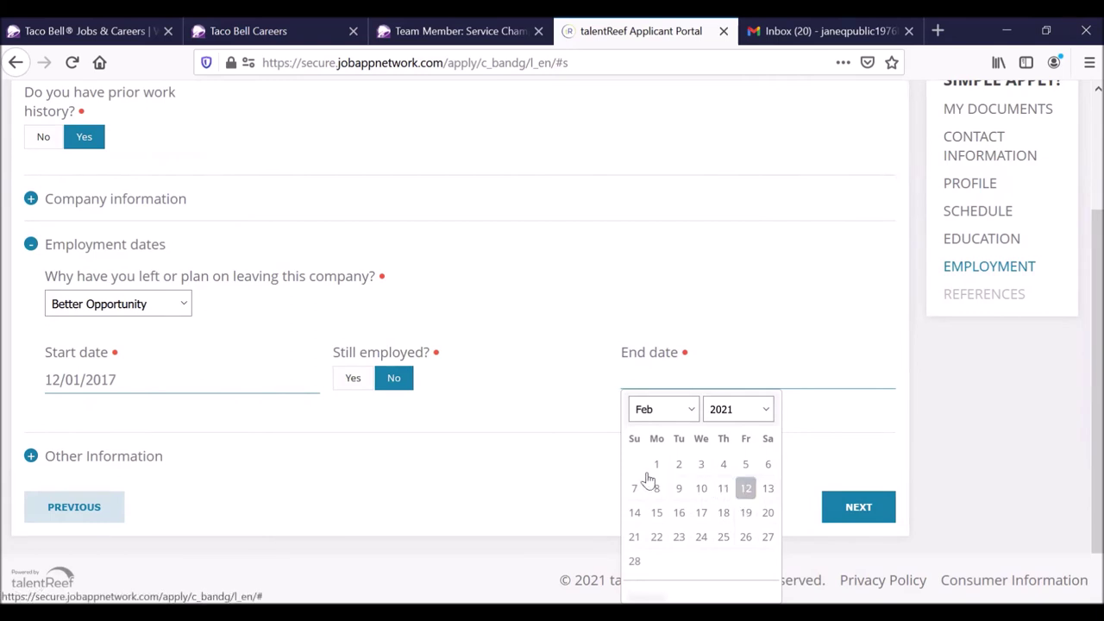
pyautogui.click(657, 464)
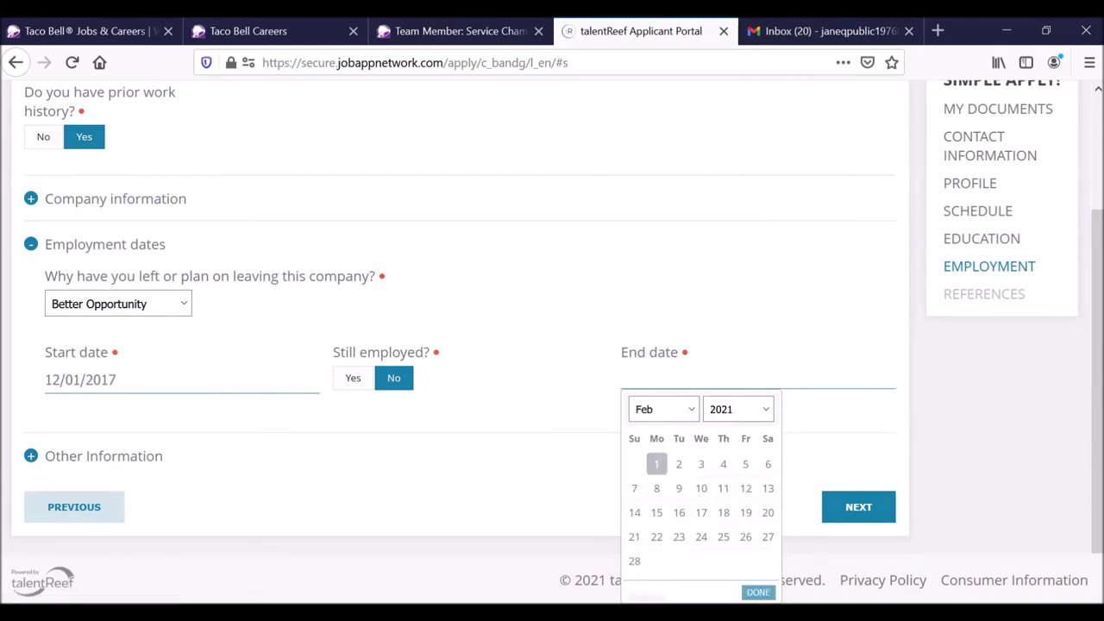
pyautogui.click(758, 592)
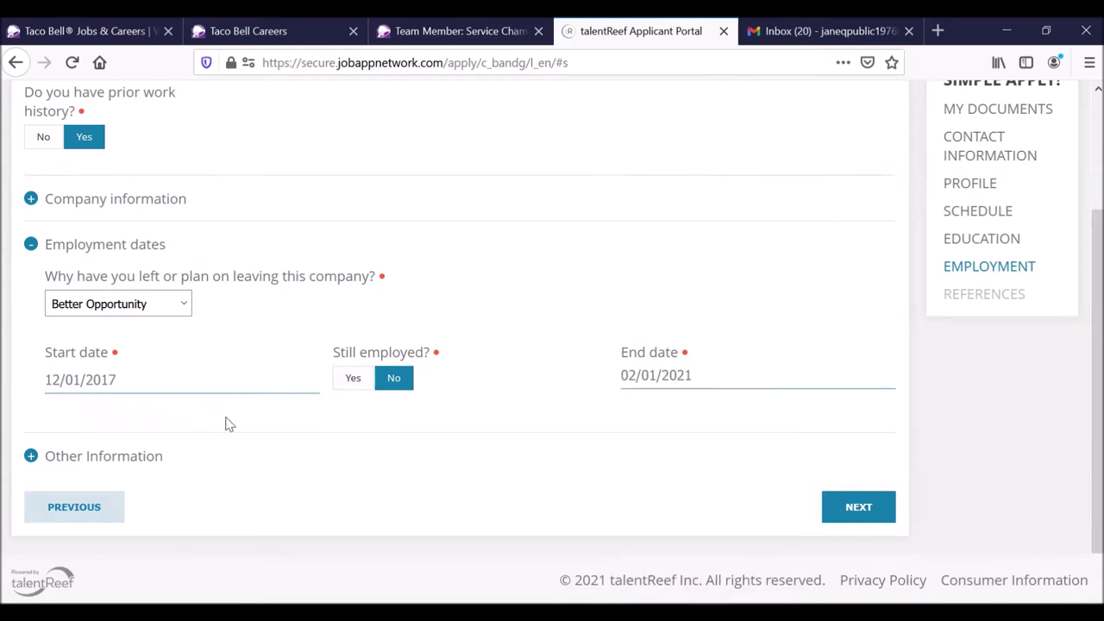
pyautogui.click(31, 458)
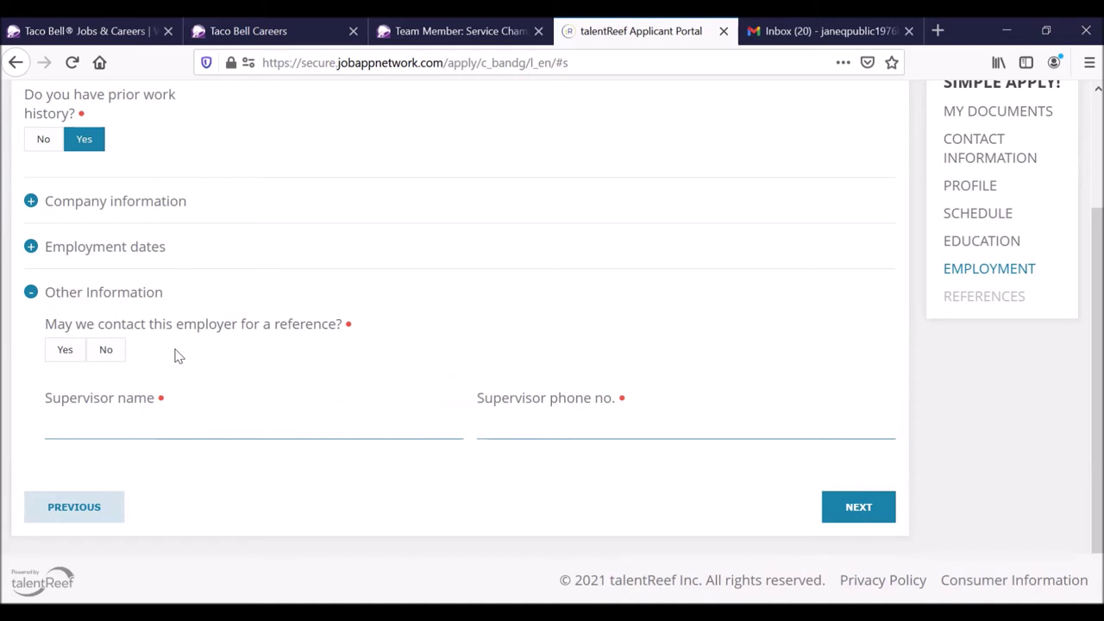
# - Allow reference contact, enter the supervisor's name and phone number, and save the Wendys entry
pyautogui.click(74, 350)
pyautogui.click(104, 432)
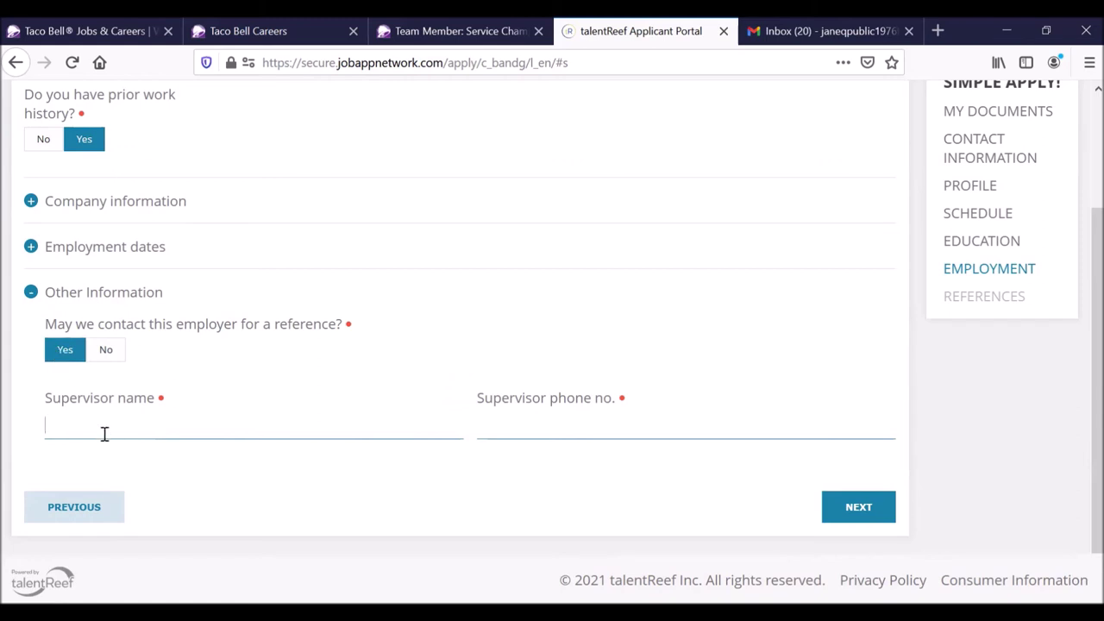
pyautogui.write('Jane SMith')
pyautogui.press('BackSpace')
pyautogui.press('BackSpace')
pyautogui.press('BackSpace')
pyautogui.press('BackSpace')
pyautogui.write('mith')
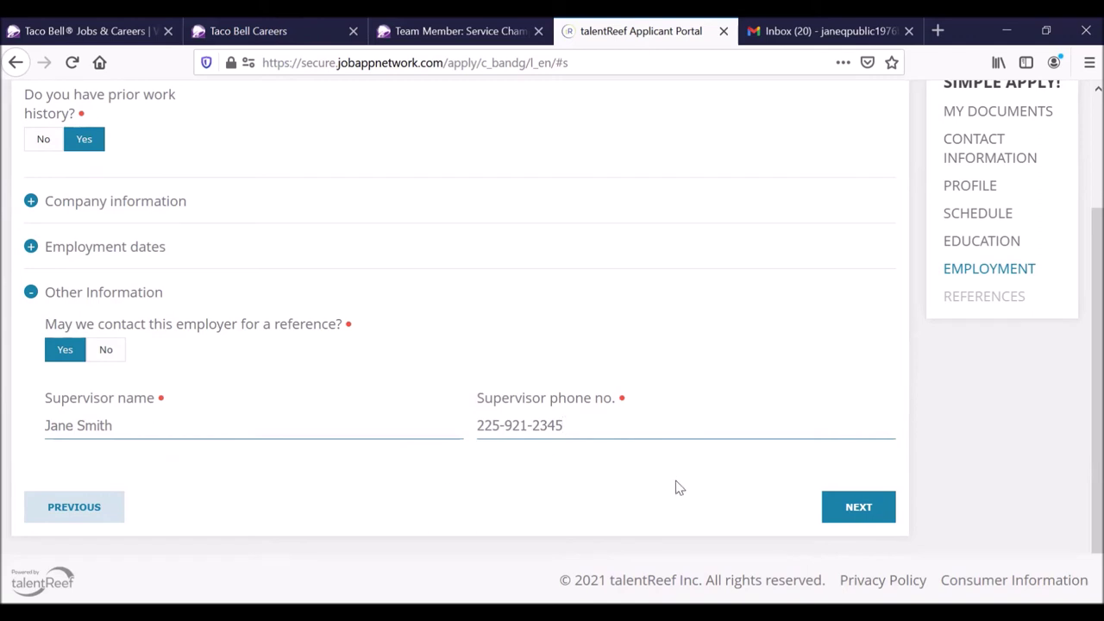
pyautogui.click(858, 507)
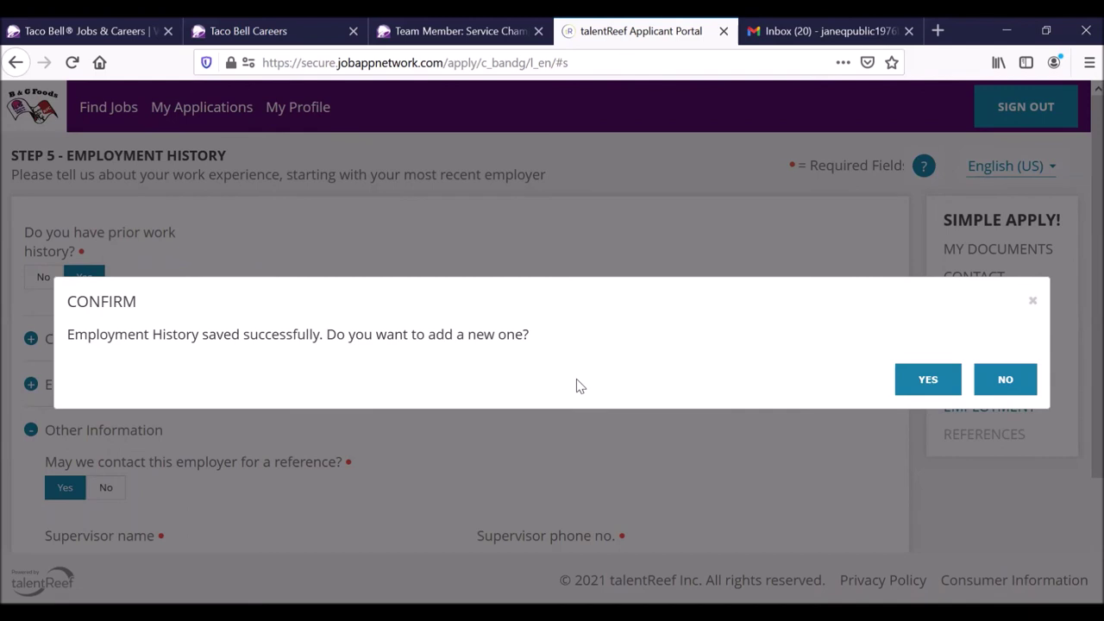
# - Decline adding another employment history in the Confirm dialog
pyautogui.click(1007, 382)
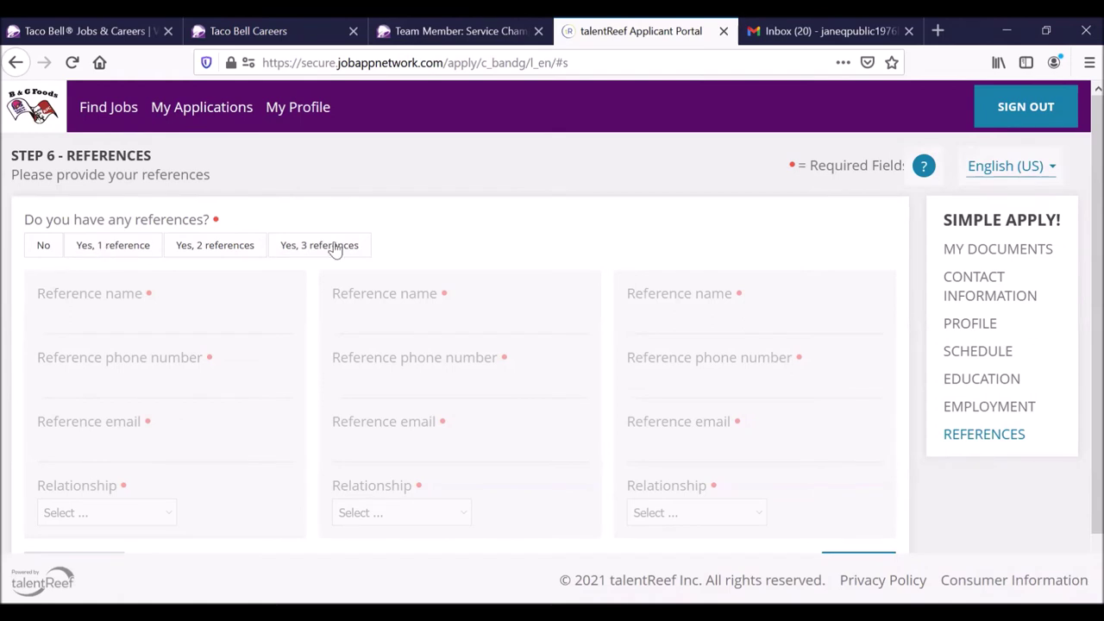
# - Choose one reference and enter the reference's name, phone number and e-mail
pyautogui.click(105, 253)
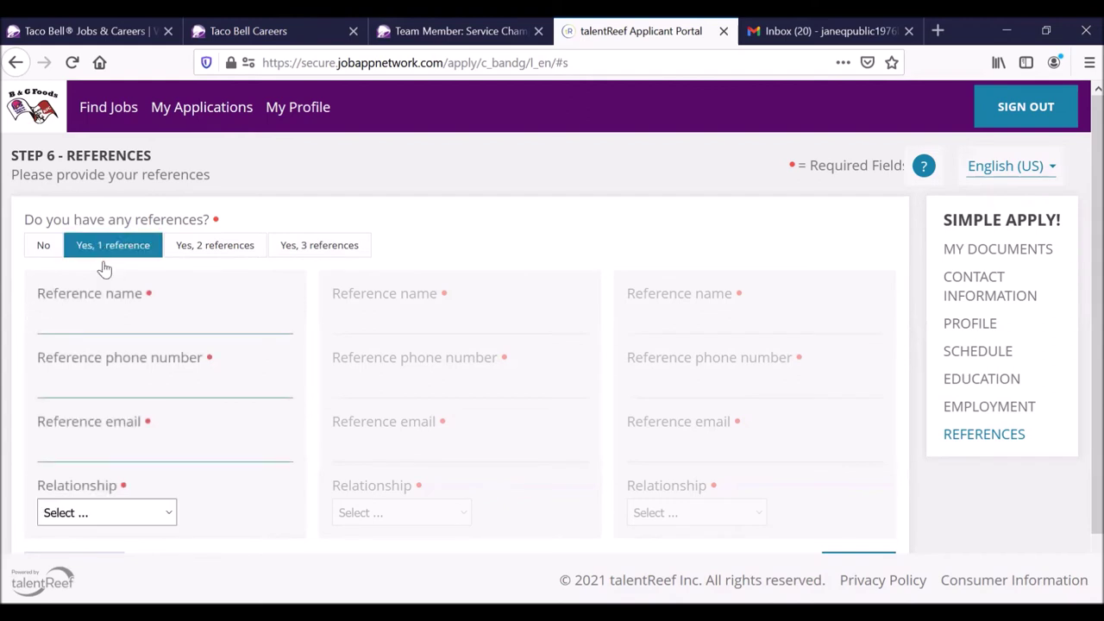
pyautogui.click(80, 324)
pyautogui.click(70, 385)
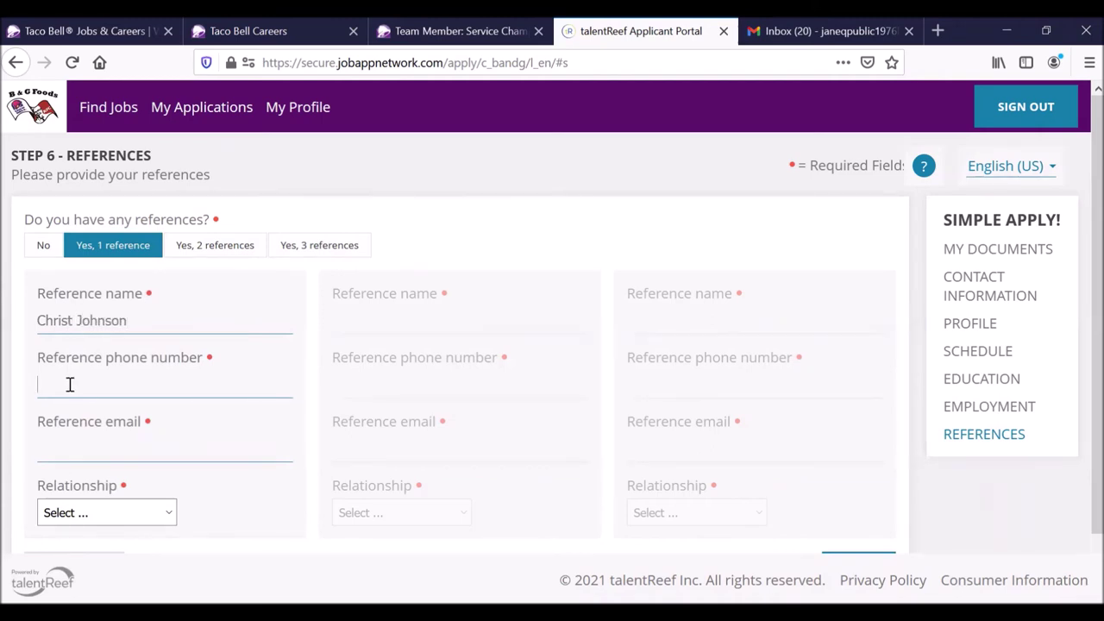
pyautogui.write('225-123-4567')
pyautogui.click(65, 449)
pyautogui.write('chris')
pyautogui.click(73, 321)
pyautogui.press('BackSpace')
pyautogui.click(68, 455)
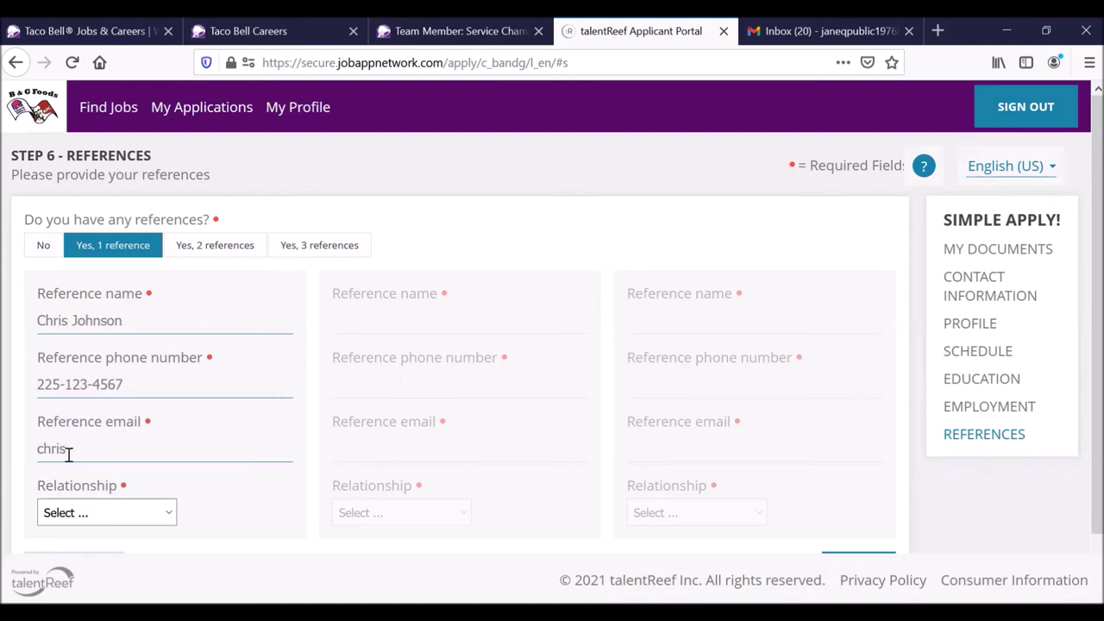
pyautogui.write('johnson@notreal.com')
# - Set the reference's relationship to Supervisor and submit the References step
pyautogui.scroll(-1, 4, 441)
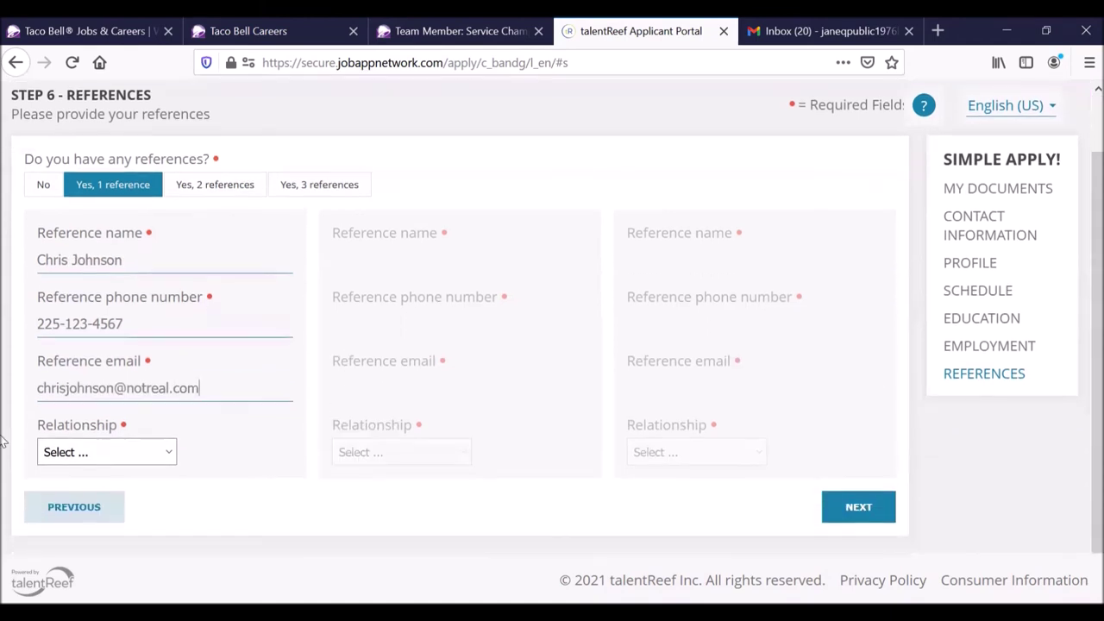
pyautogui.click(169, 455)
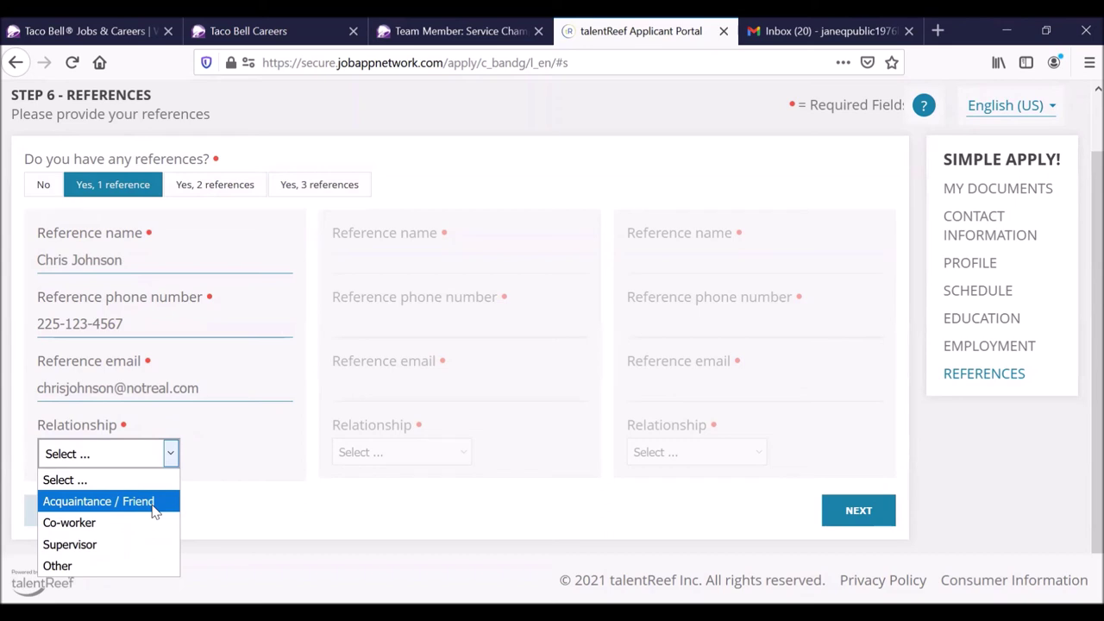
pyautogui.click(121, 545)
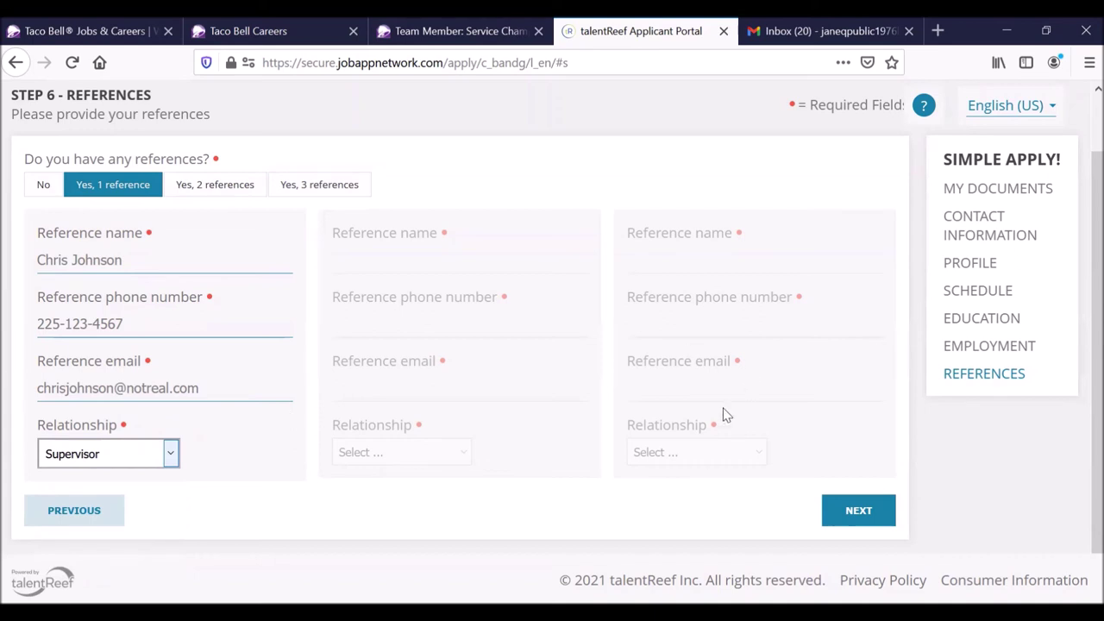
pyautogui.click(856, 512)
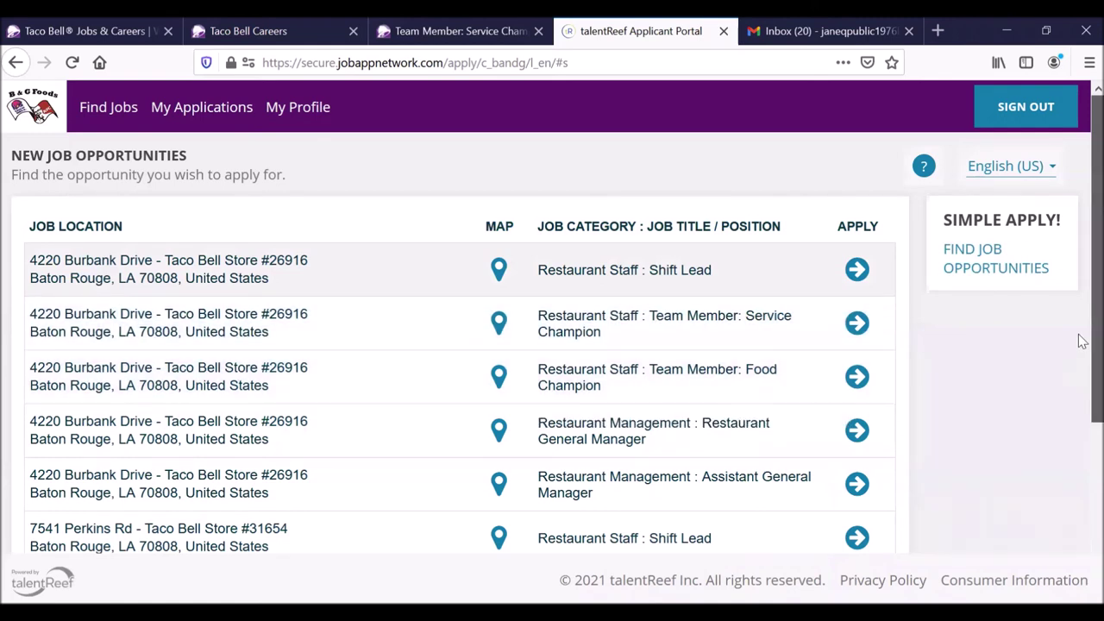
# - Open the Team Member: Service Champion listing at 4220 Burbank Drive
pyautogui.scroll(-1, 1083, 342)
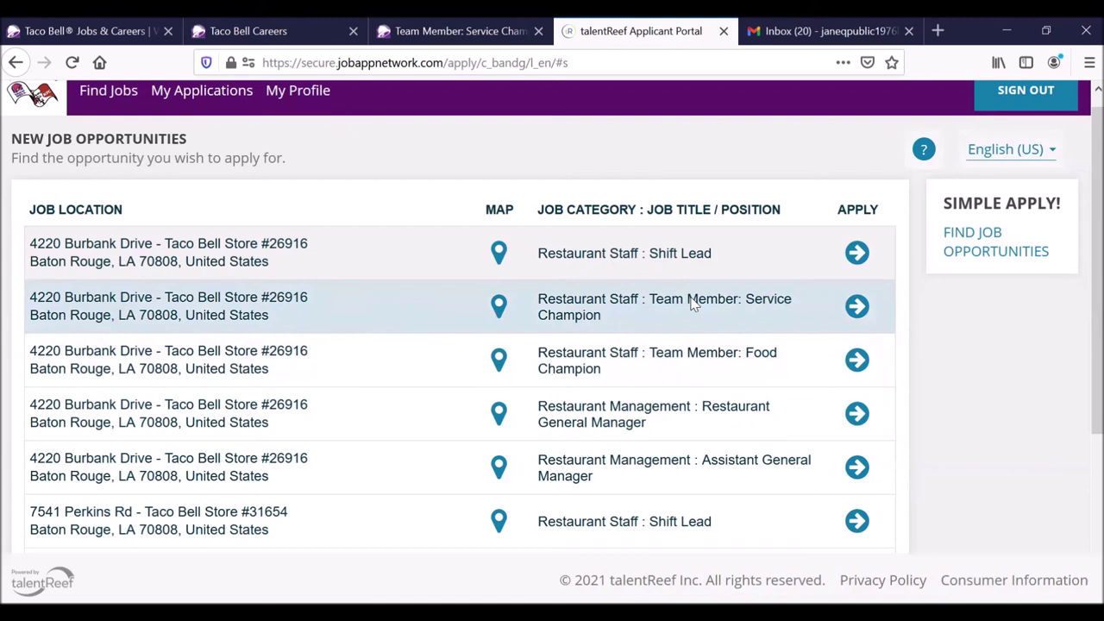
pyautogui.click(857, 307)
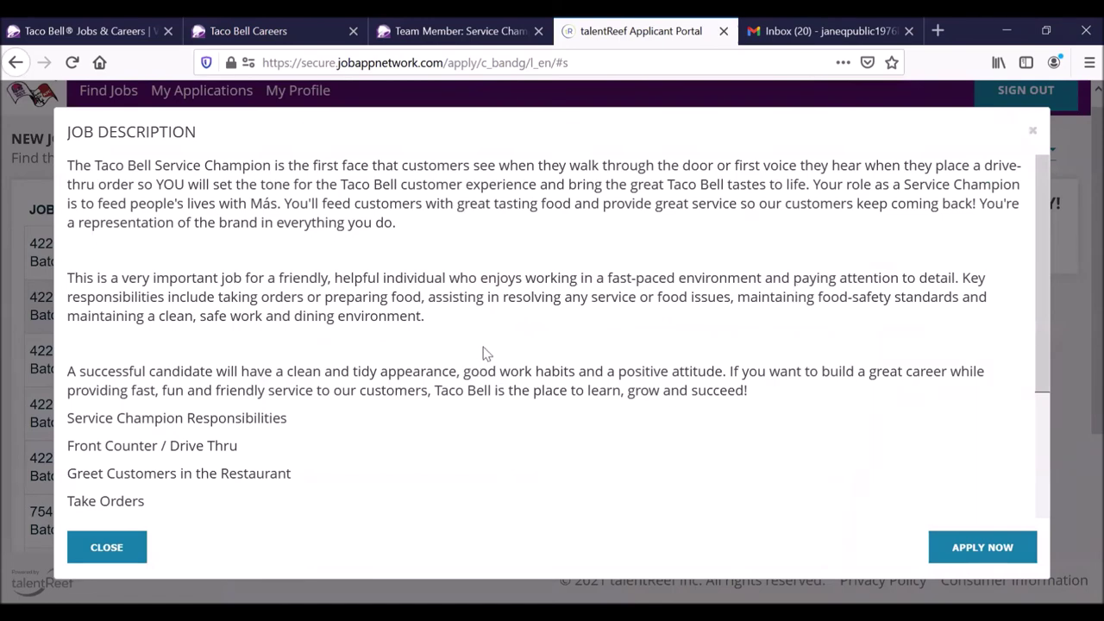
# - Select Company Website as how you found the job and apply now
pyautogui.scroll(-3, 484, 354)
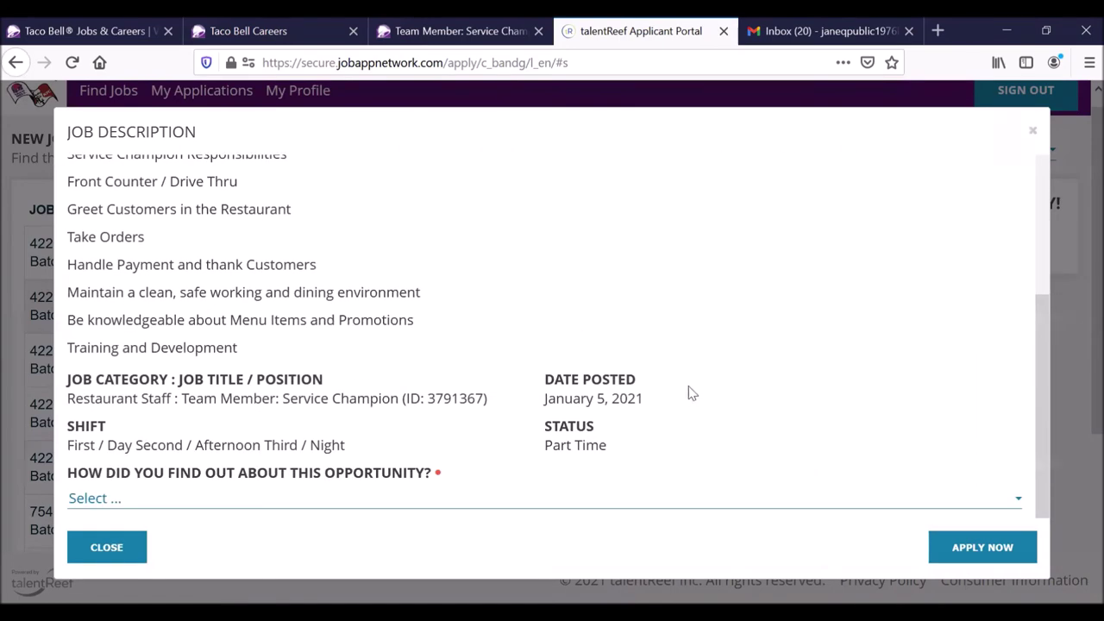
pyautogui.click(205, 503)
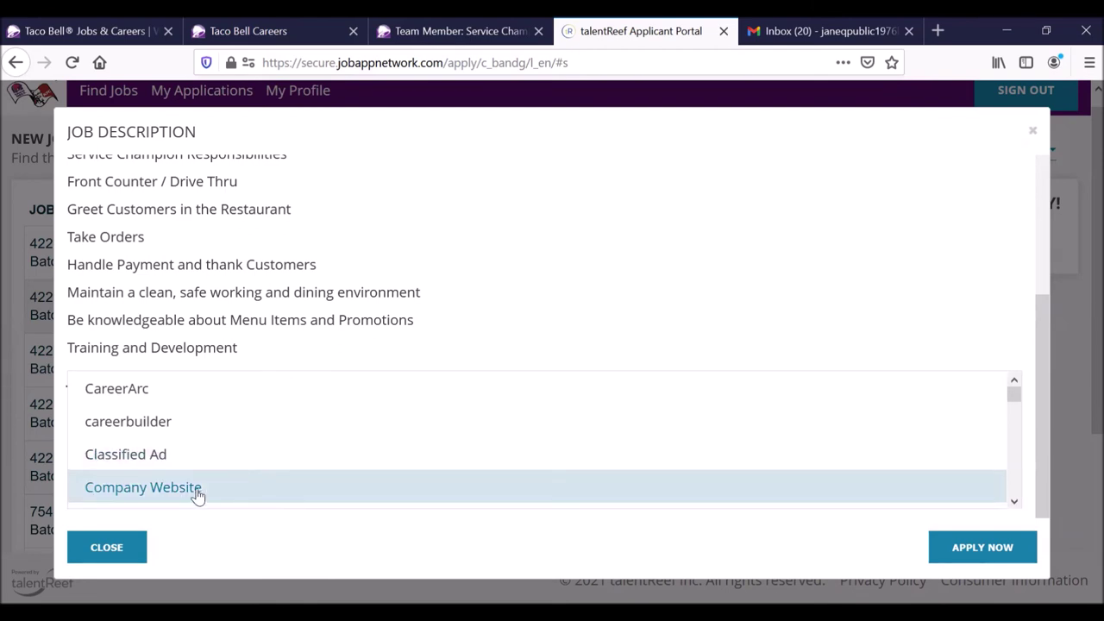
pyautogui.click(198, 488)
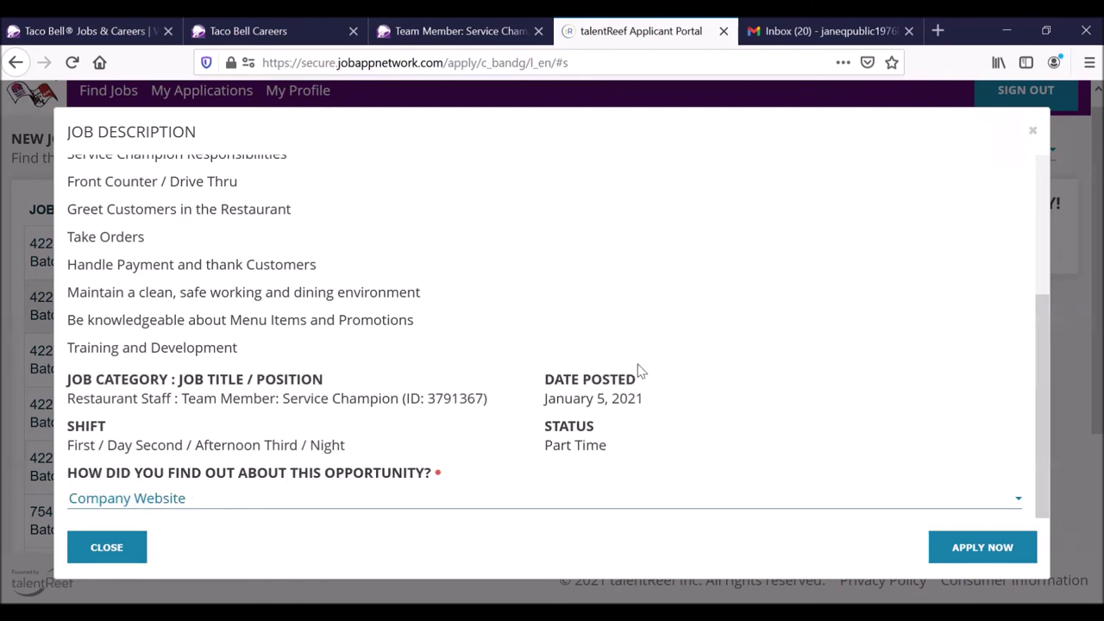
pyautogui.click(975, 550)
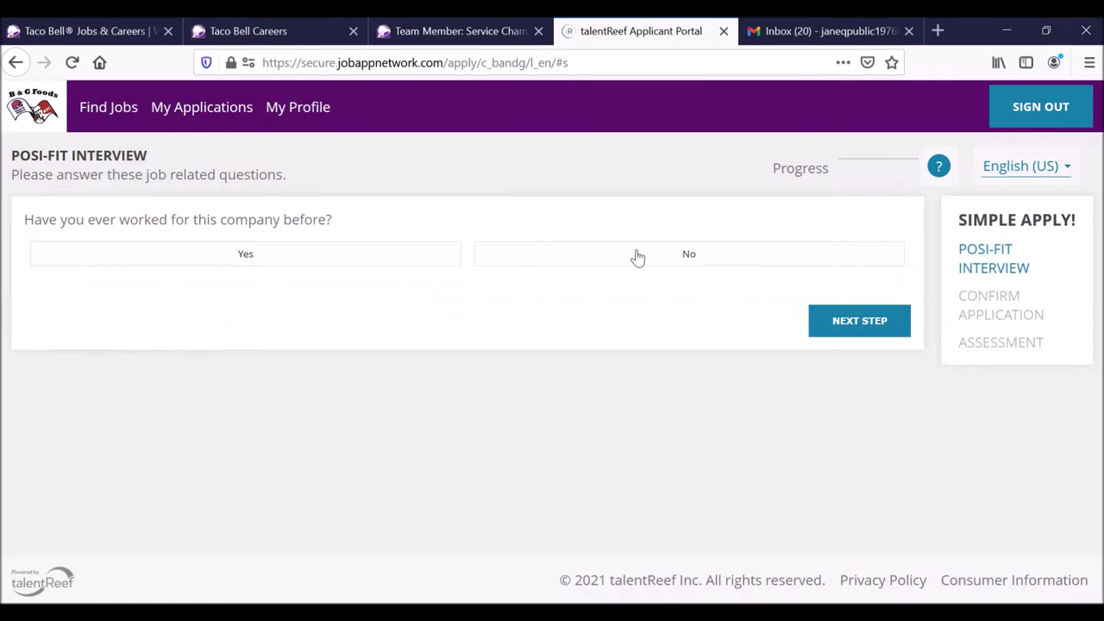
# - Answer No to prior company employment, Yes to age 16+, and One employer
pyautogui.click(685, 259)
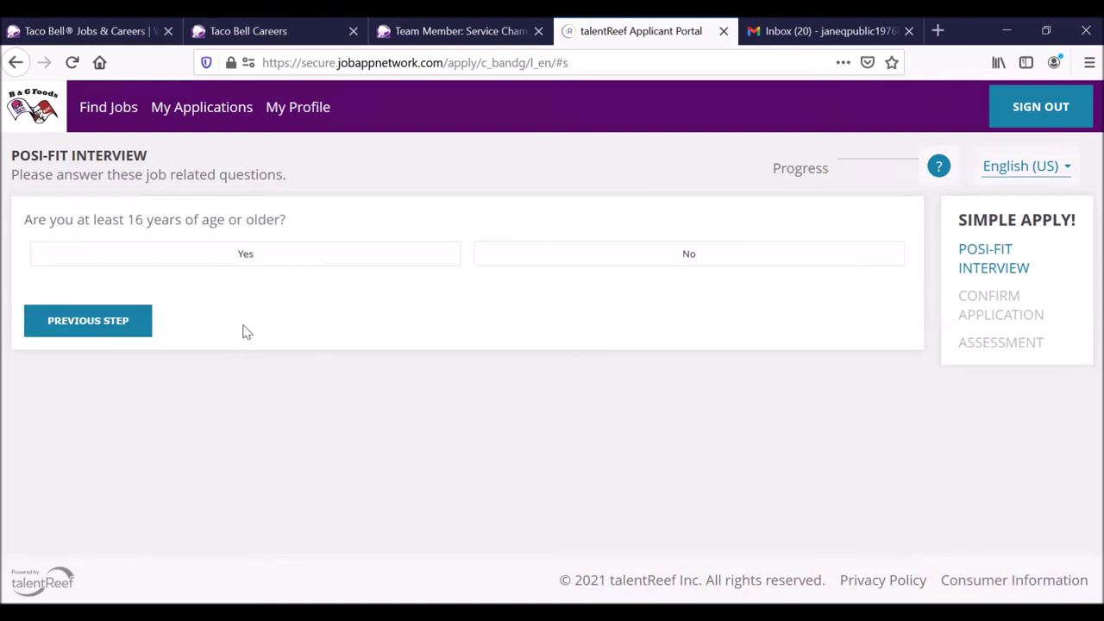
pyautogui.click(245, 257)
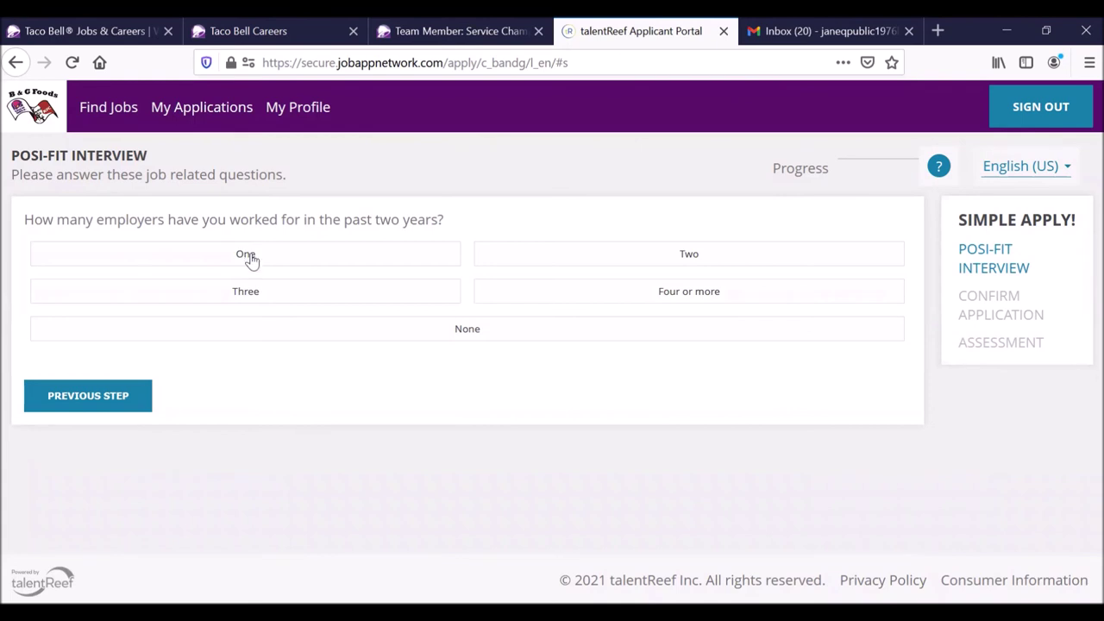
pyautogui.click(250, 260)
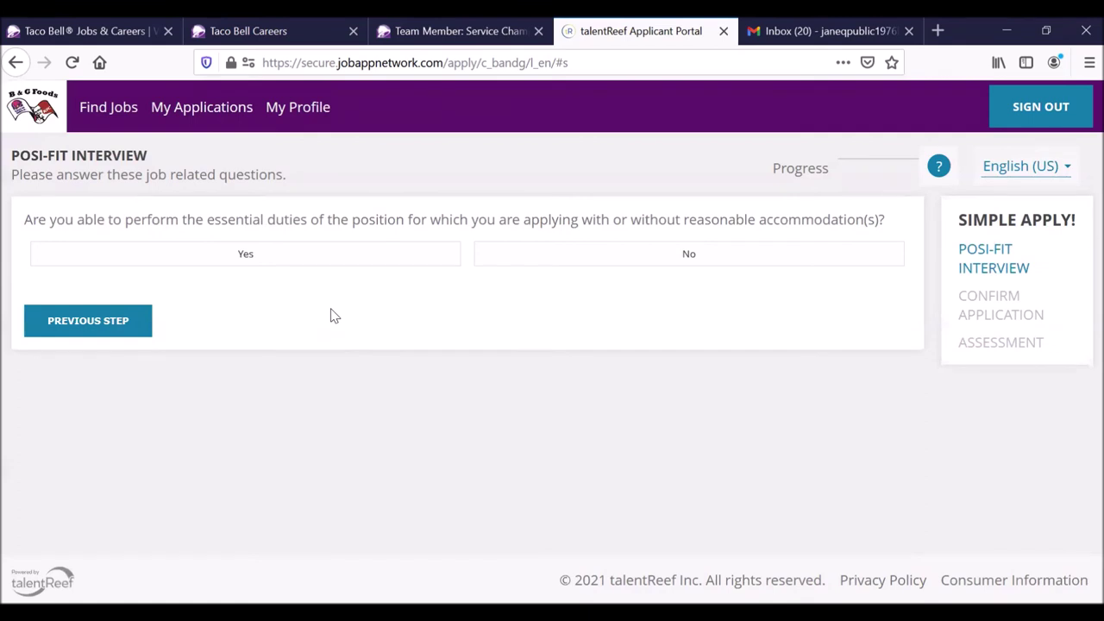
pyautogui.moveTo(683, 221); pyautogui.dragTo(892, 226)
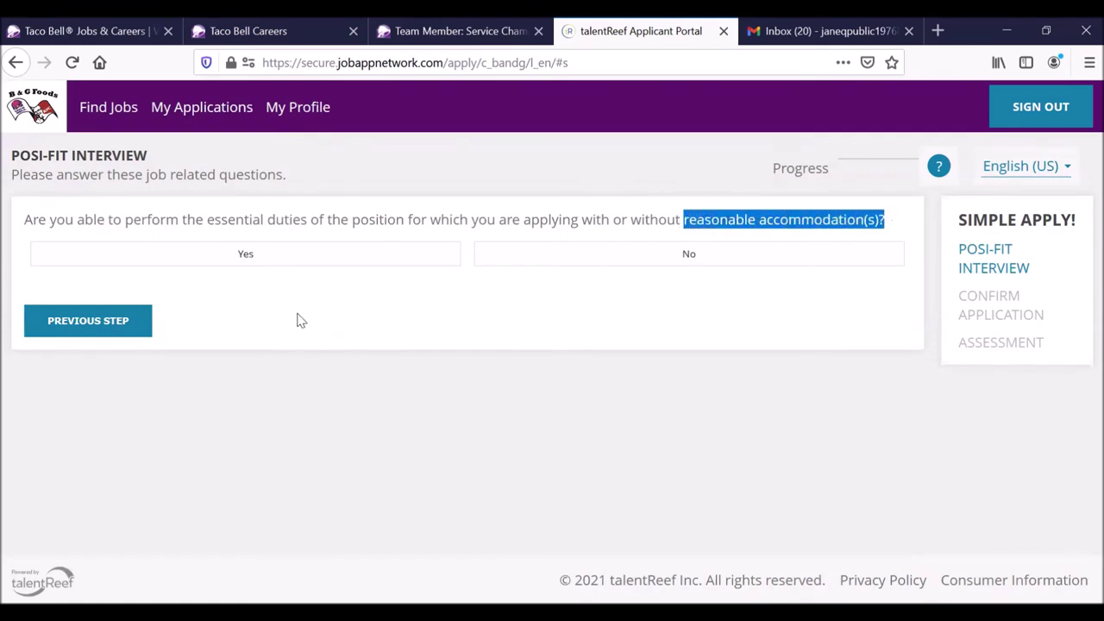
# - Answer Yes to essential duties, the teamwork question, Most of the time, then Yes twice
pyautogui.click(247, 256)
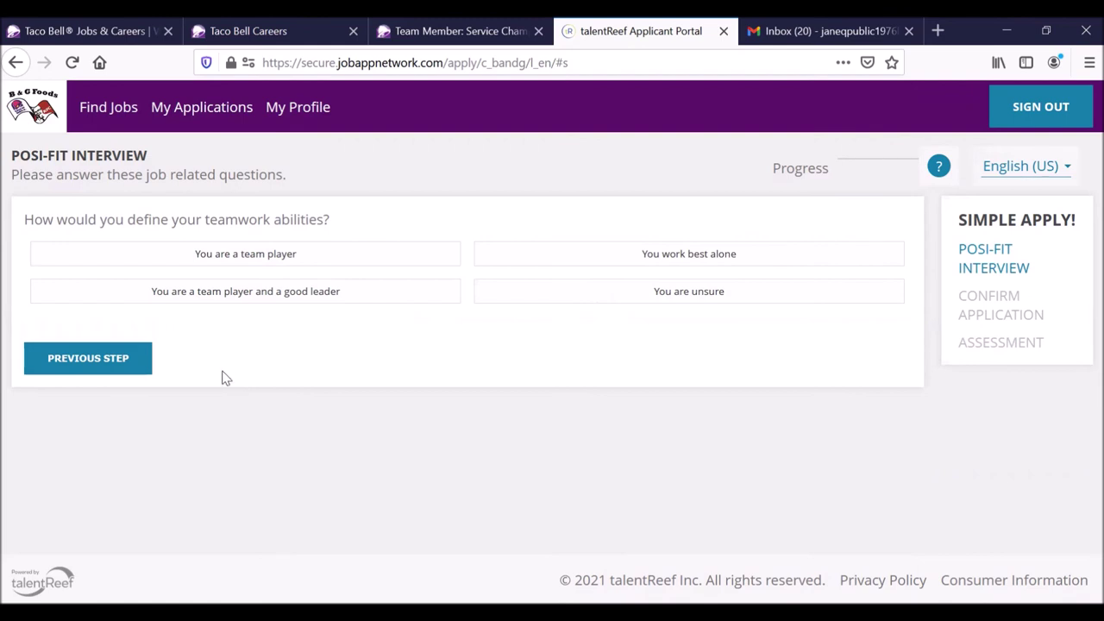
pyautogui.click(234, 259)
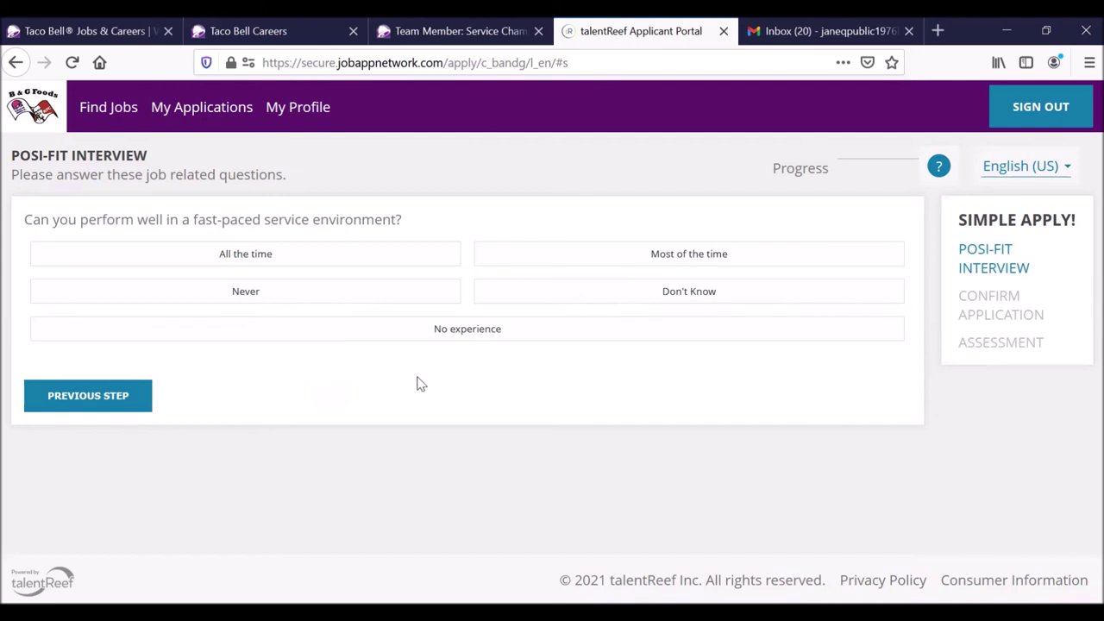
pyautogui.click(658, 261)
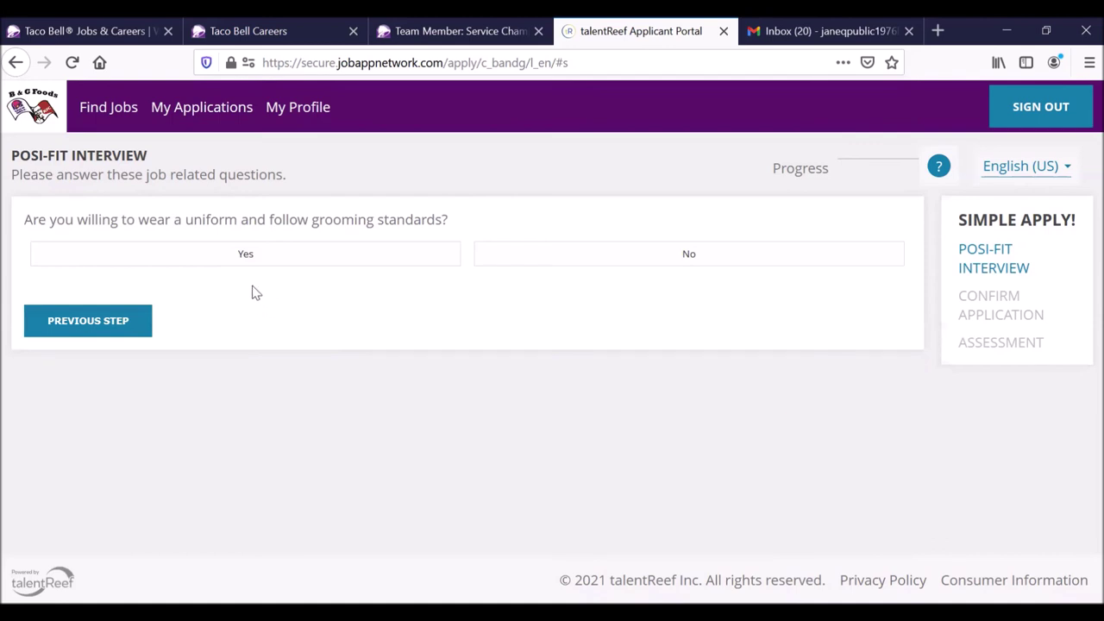
pyautogui.click(247, 257)
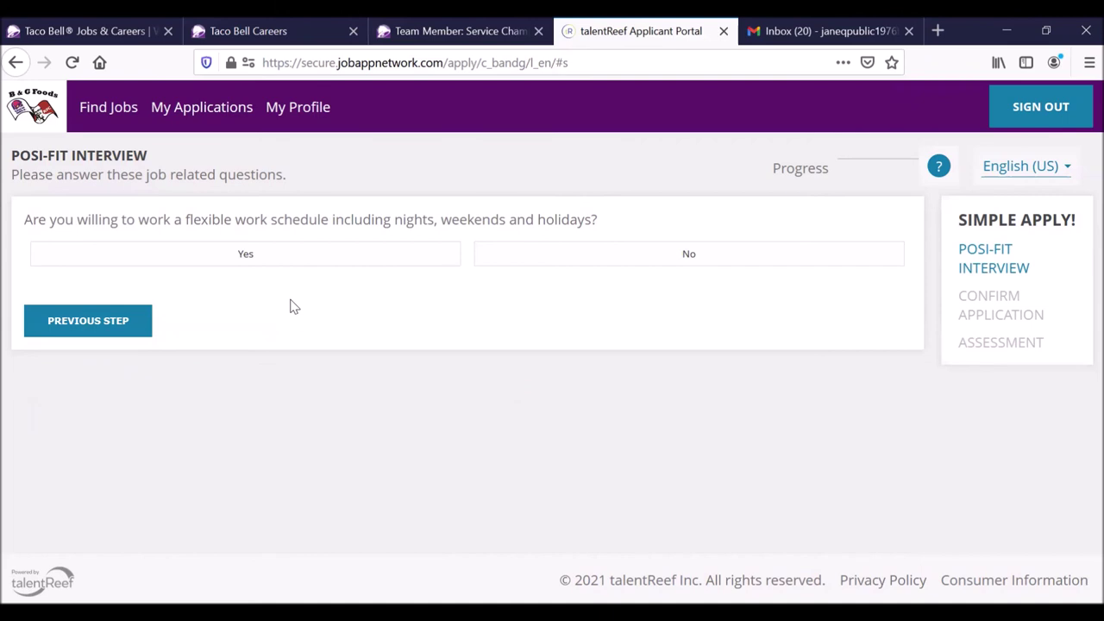
pyautogui.click(248, 256)
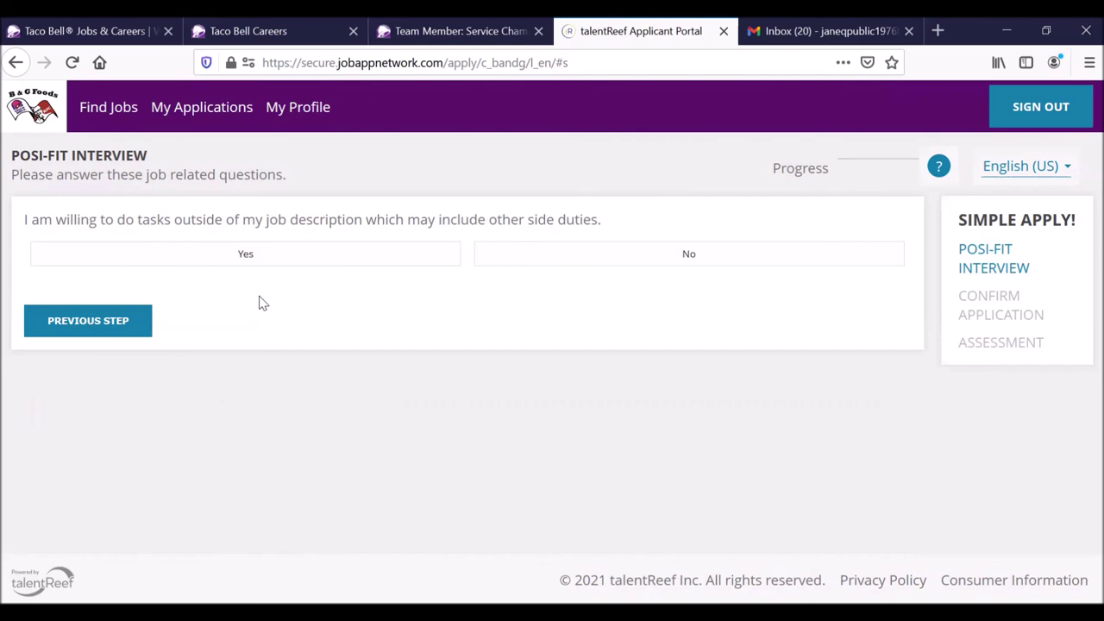
# - Answer Yes, Experienced, Most of the time, No, and Yes to the five questions
pyautogui.click(235, 257)
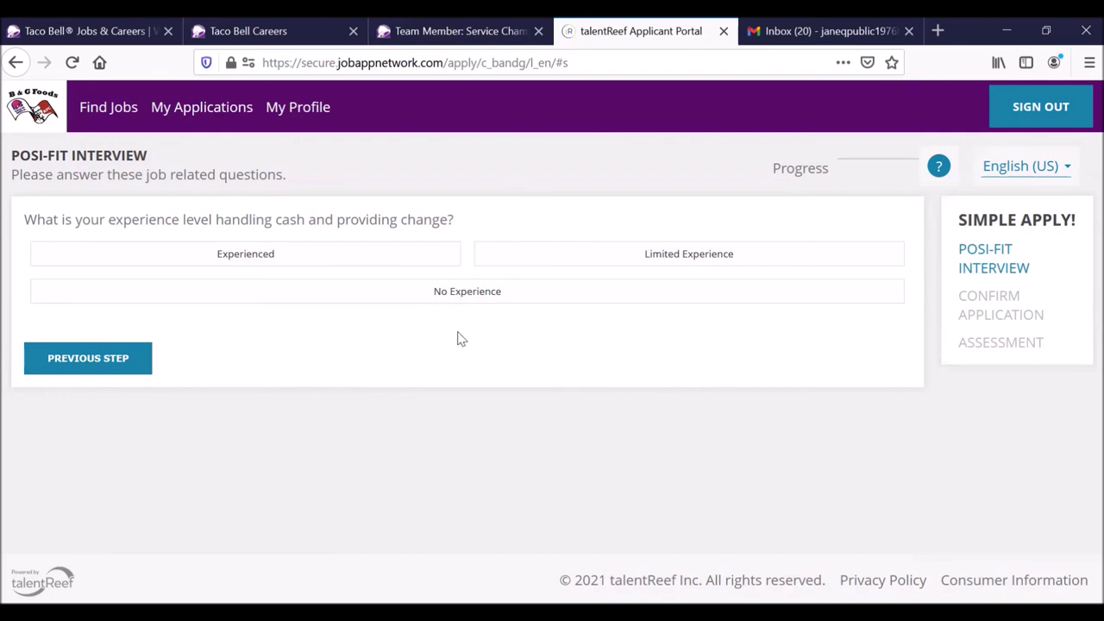
pyautogui.click(253, 260)
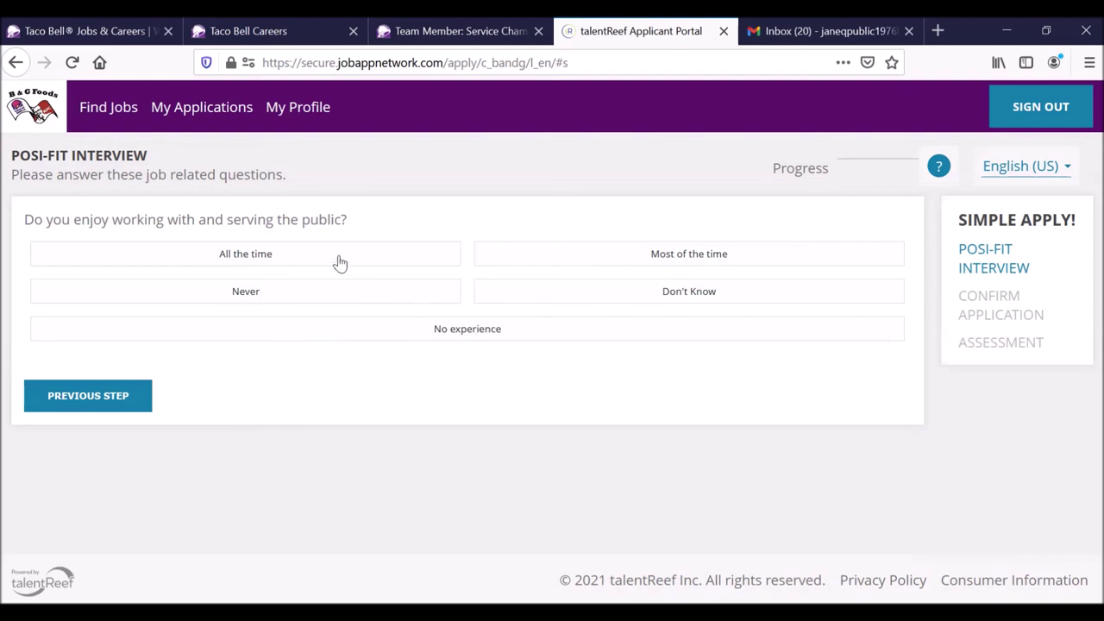
pyautogui.click(618, 262)
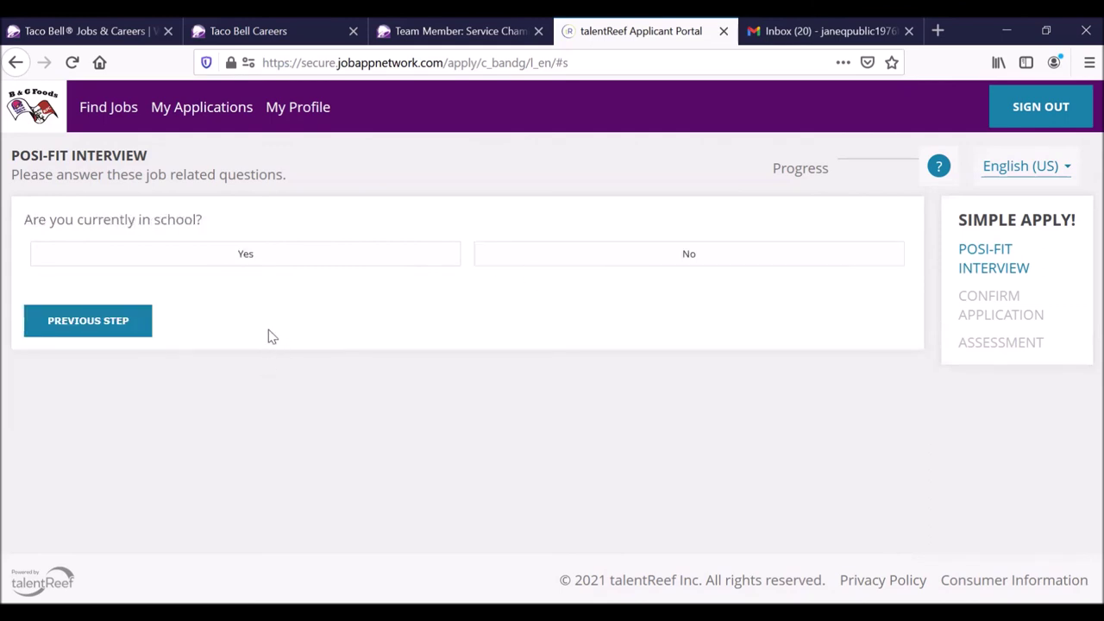
pyautogui.click(645, 262)
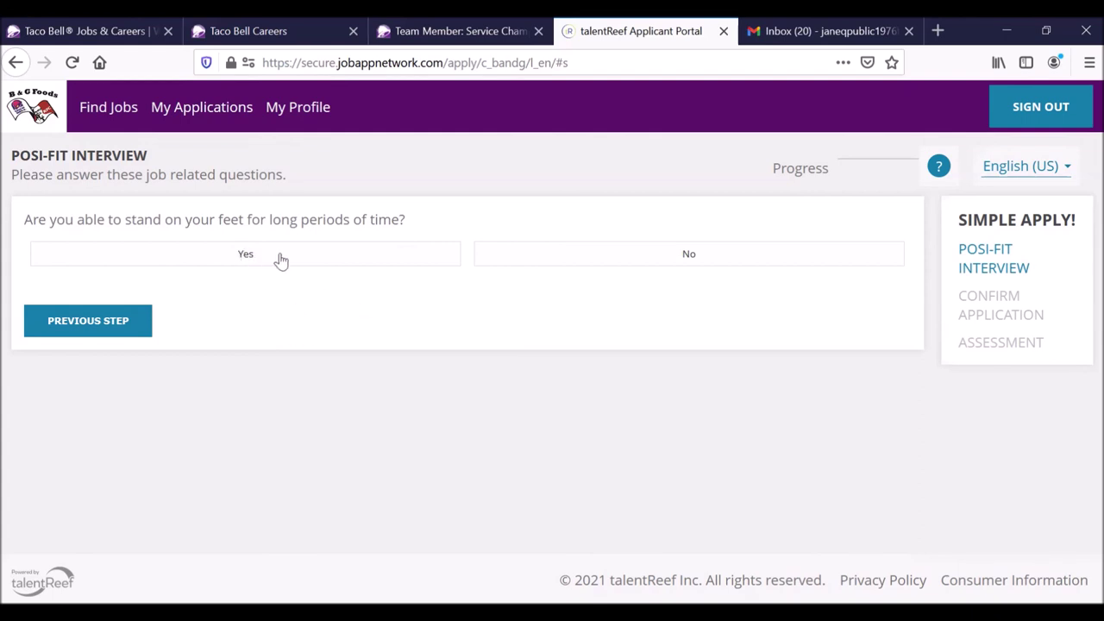
pyautogui.click(261, 260)
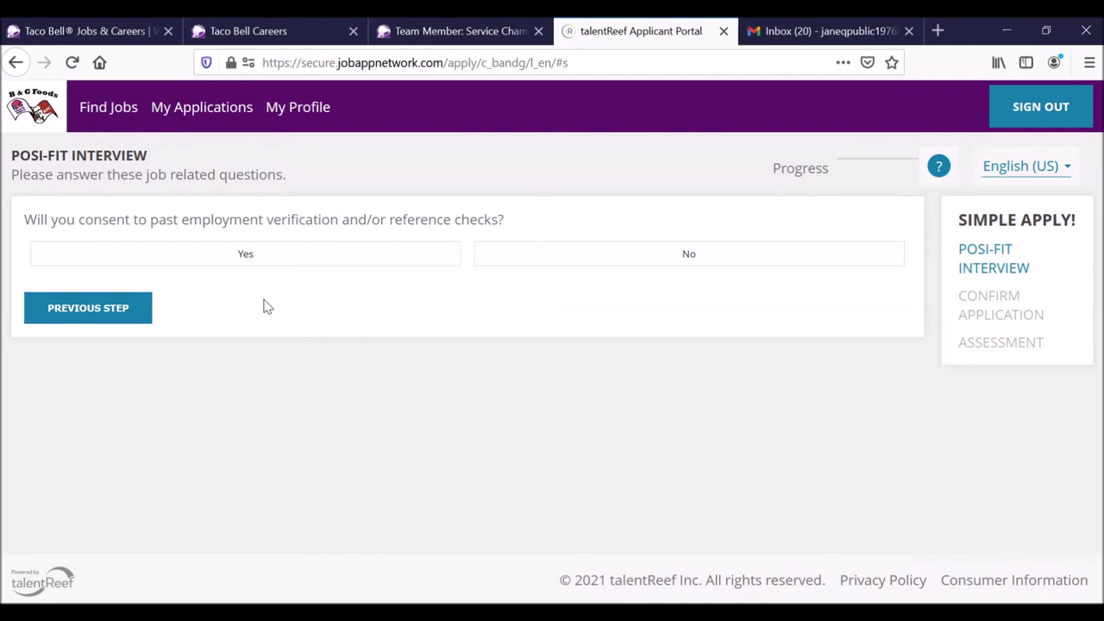
# - Answer Yes to reference checks, read the employment agreement, and confirm the Service Champion application
pyautogui.click(244, 253)
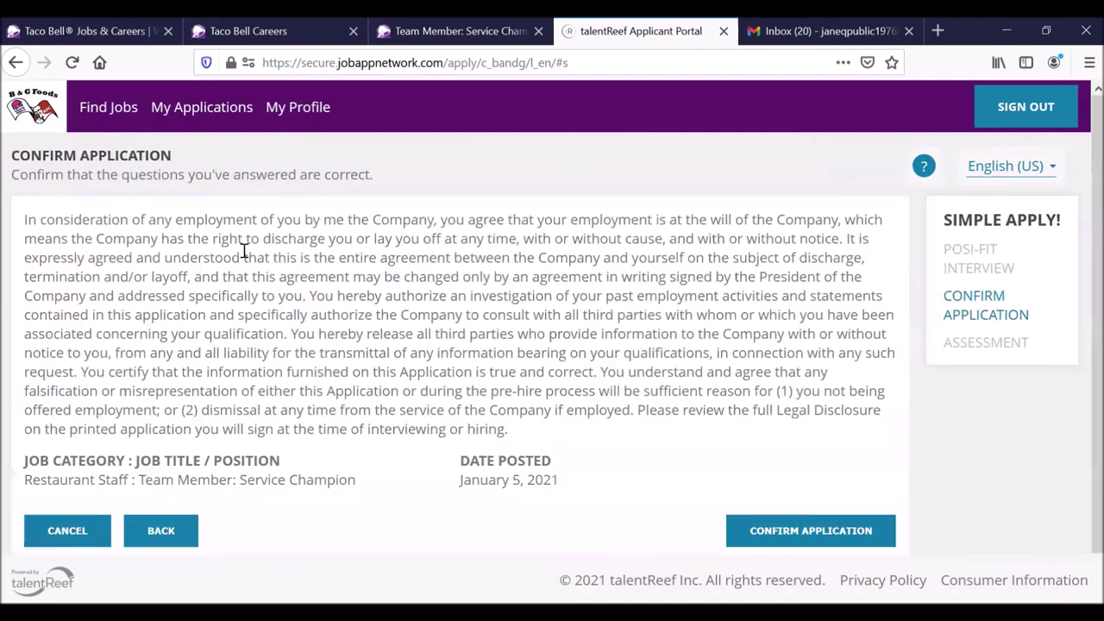
pyautogui.scroll(-1, 307, 295)
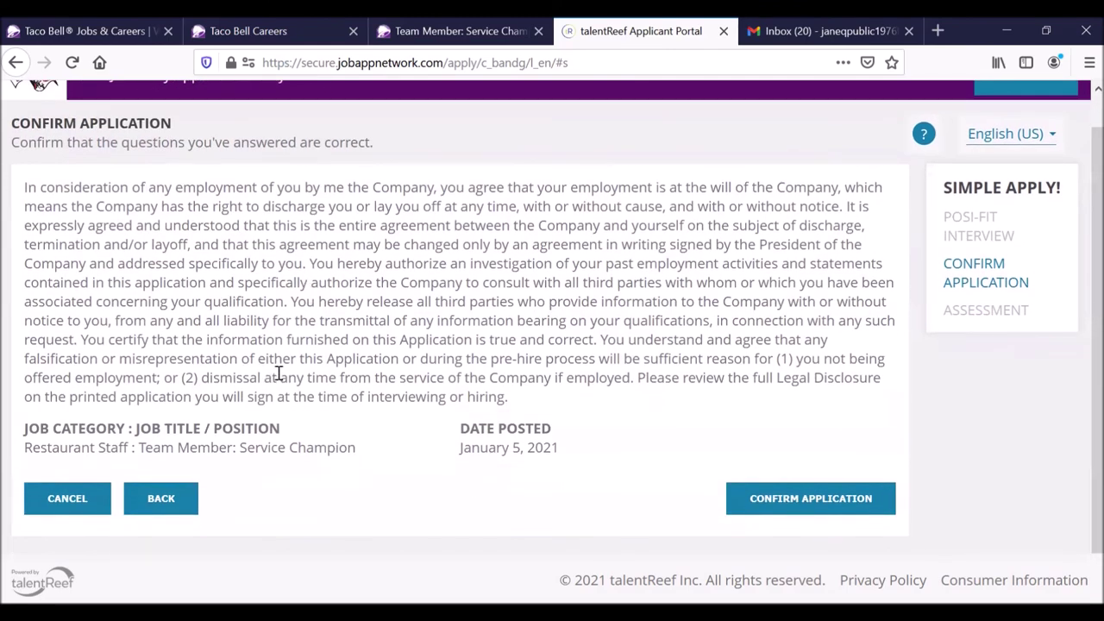
pyautogui.moveTo(515, 400); pyautogui.dragTo(24, 185)
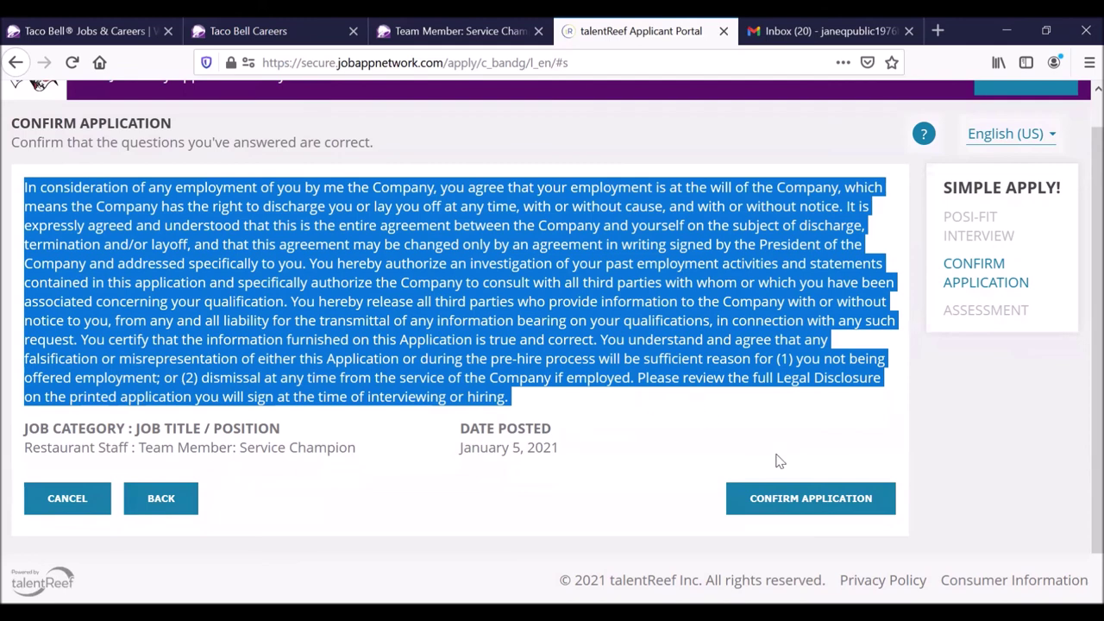
pyautogui.click(788, 504)
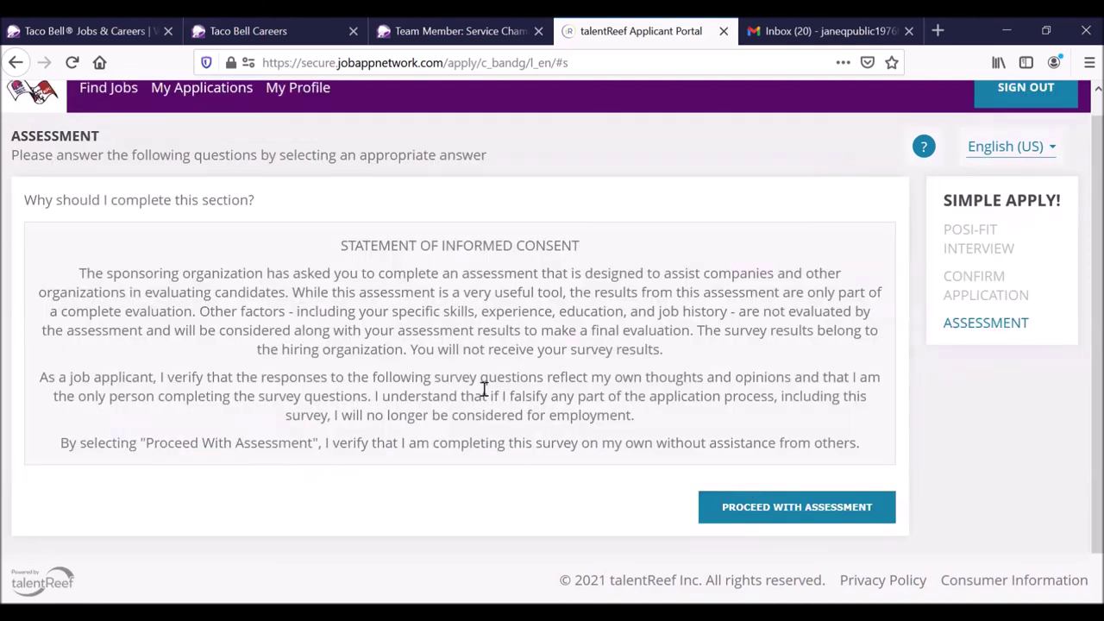
# - Read the Statement of Informed Consent and proceed with the personality assessment
pyautogui.moveTo(871, 450); pyautogui.dragTo(38, 278)
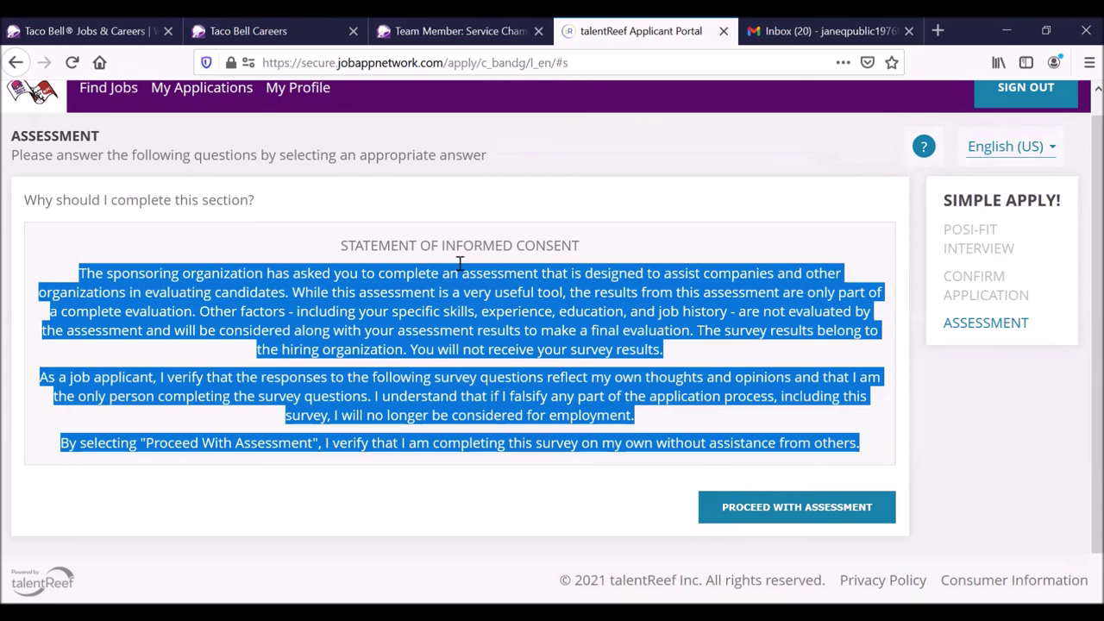
pyautogui.click(786, 511)
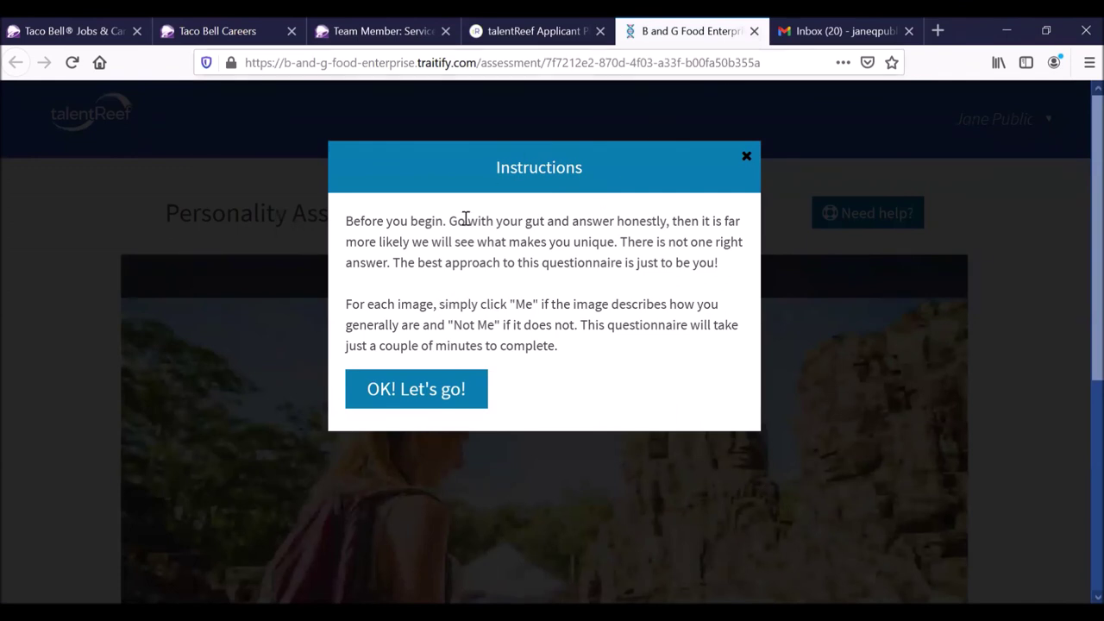
pyautogui.moveTo(572, 345); pyautogui.dragTo(238, 257)
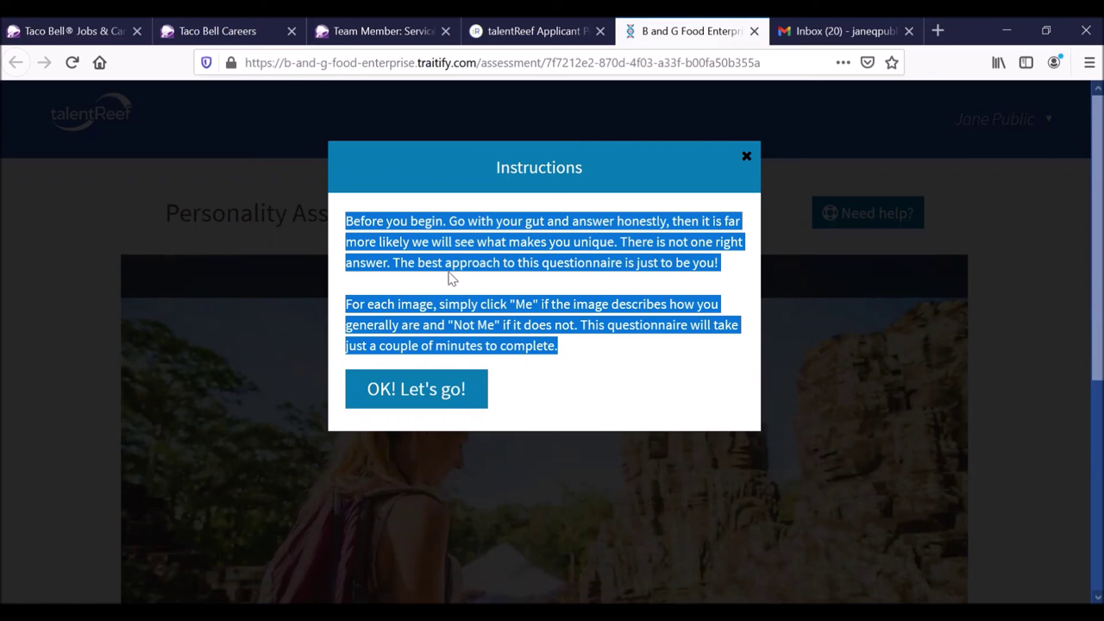
pyautogui.click(414, 393)
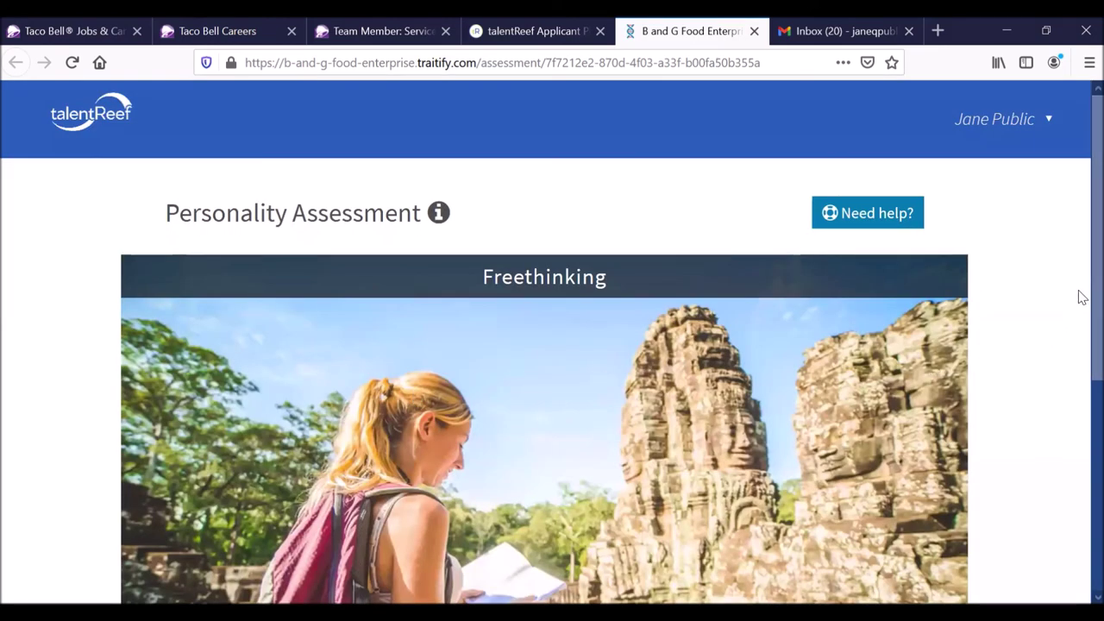
# - Scroll down through the Traitify personality assessment page
pyautogui.scroll(-3, 1078, 323)
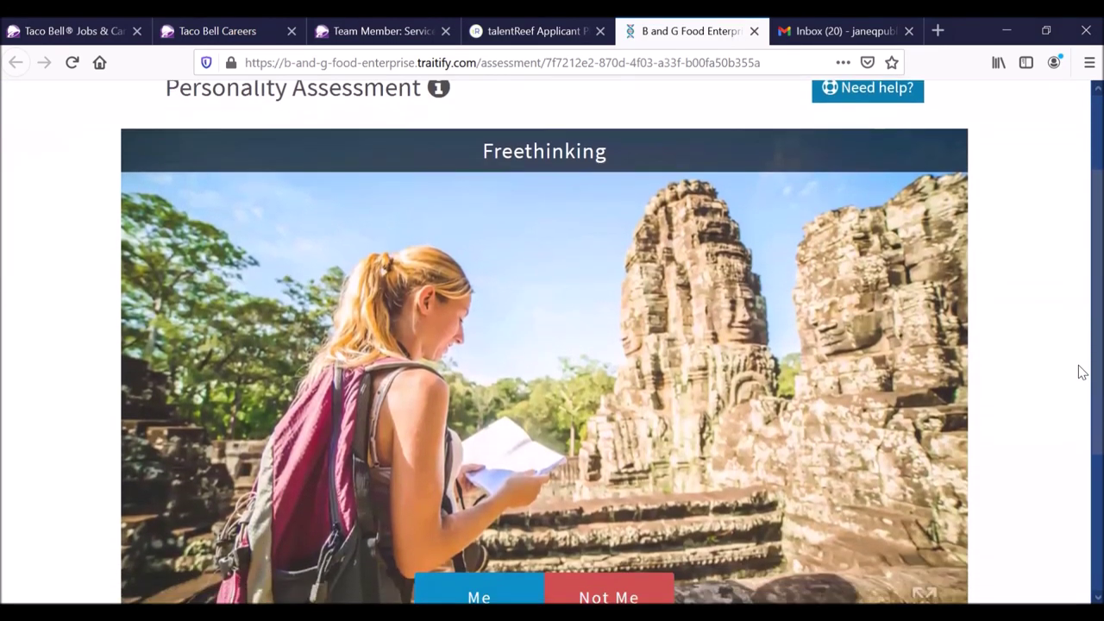
pyautogui.scroll(-1, 1082, 376)
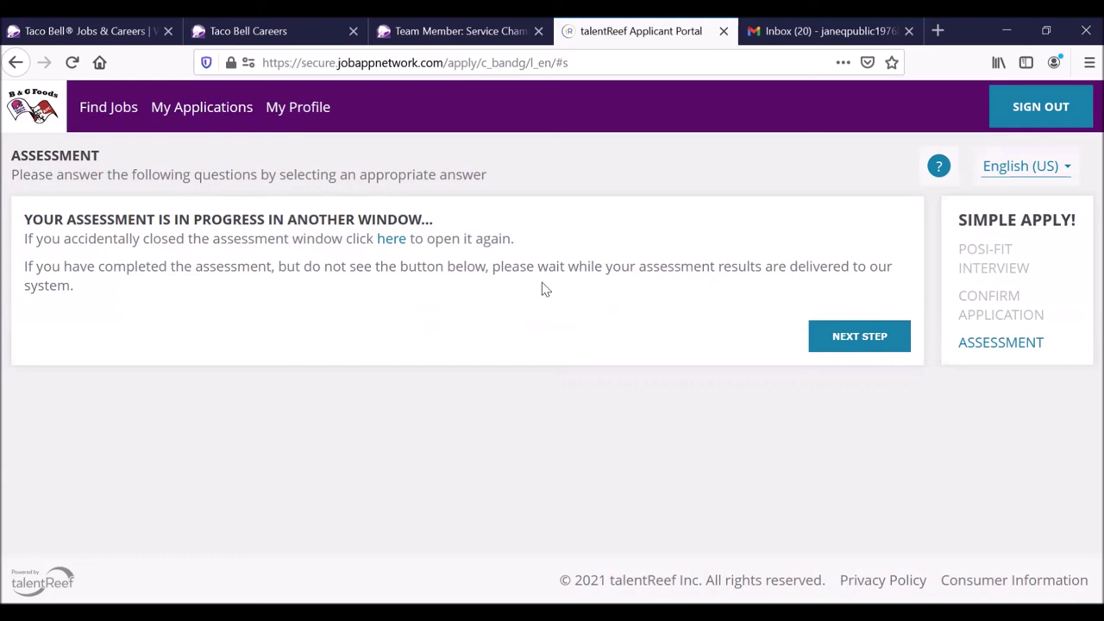
# - Read the assessment notice and choose Next Step to finish the application
pyautogui.moveTo(143, 239); pyautogui.dragTo(368, 241)
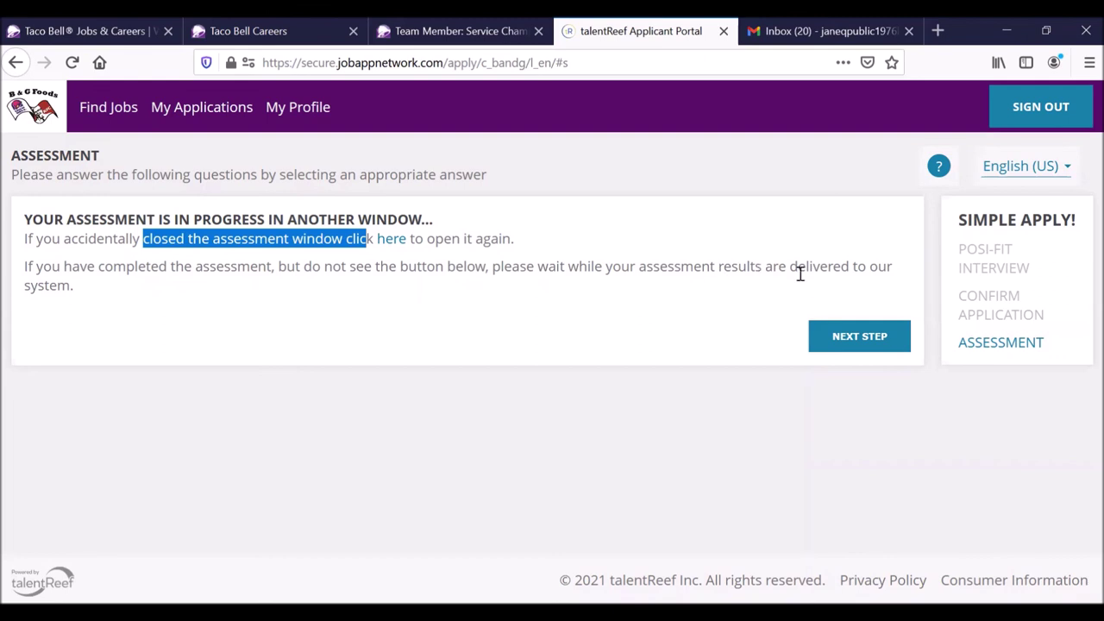
pyautogui.click(854, 339)
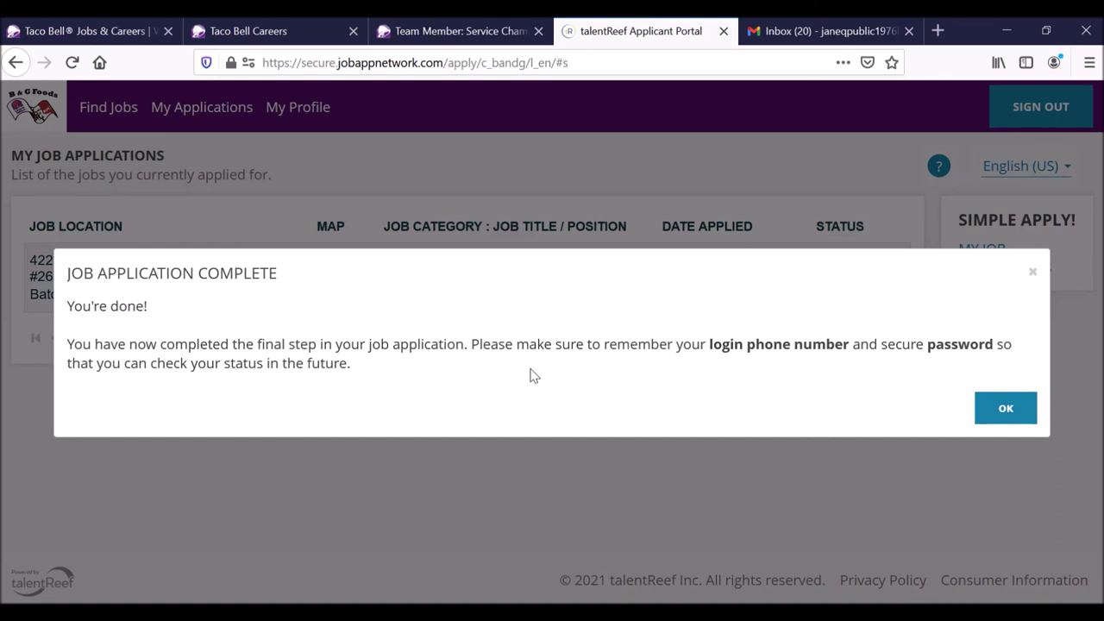
# - Dismiss the Job Application Complete dialog with OK
pyautogui.click(1018, 411)
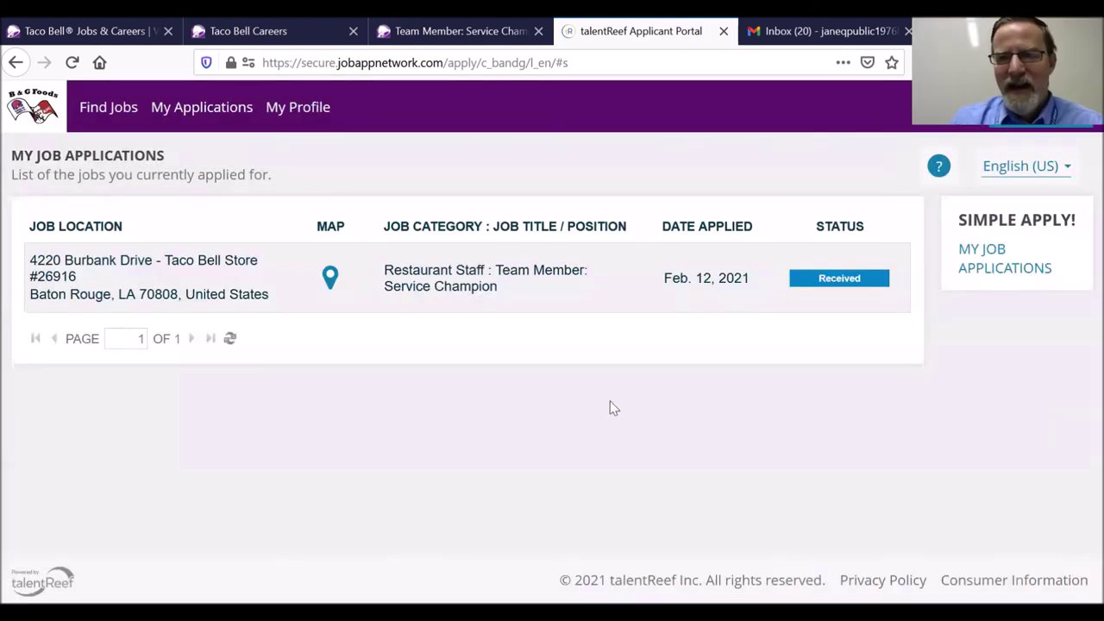